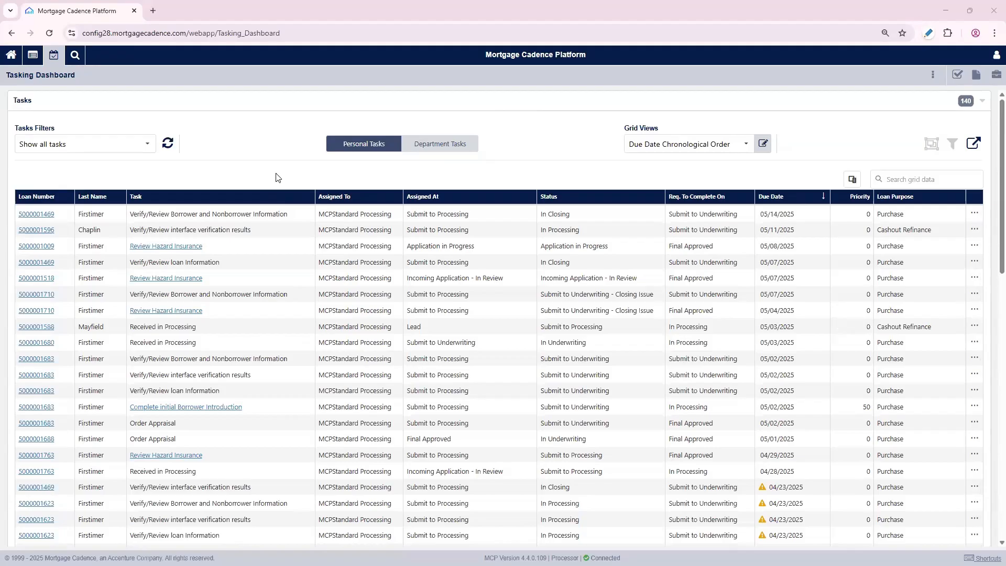
- View the department's tasks and return to the personal tasks
{"action": "left_click", "coordinate": [426, 152]}
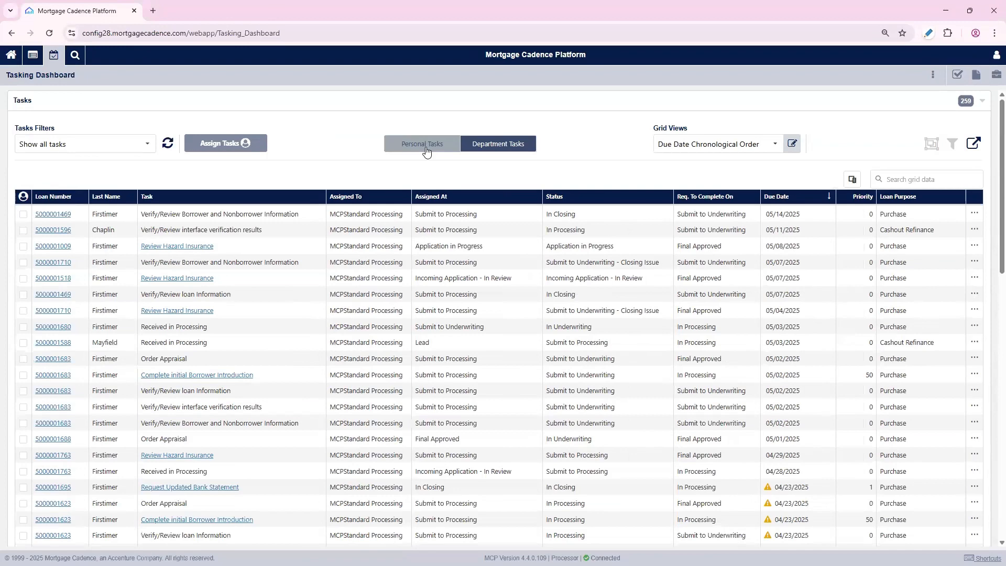
{"action": "left_click", "coordinate": [426, 152]}
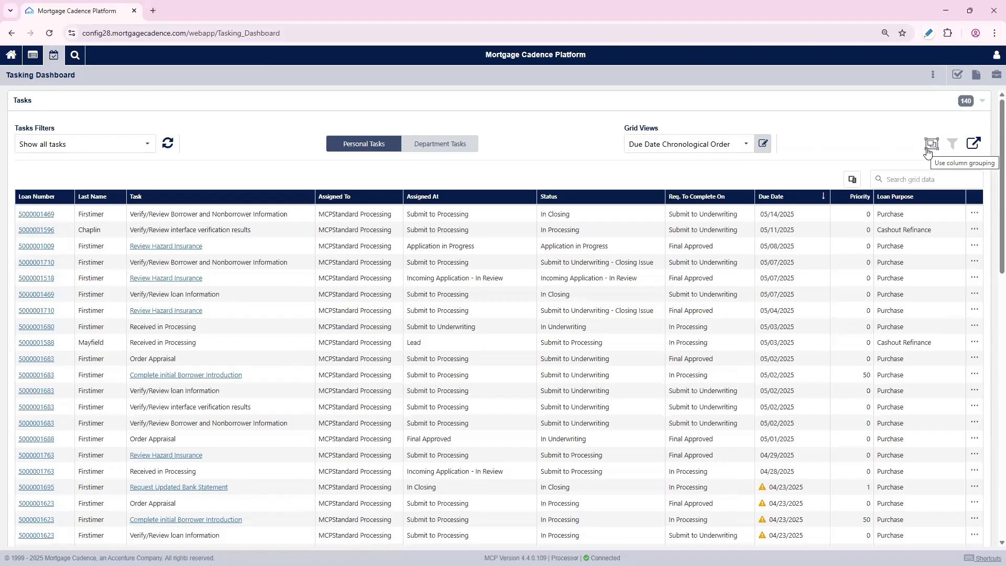
- Enable column grouping on the personal tasks grid and group it by Task, with Due Date as the second level
{"action": "left_click", "coordinate": [930, 148]}
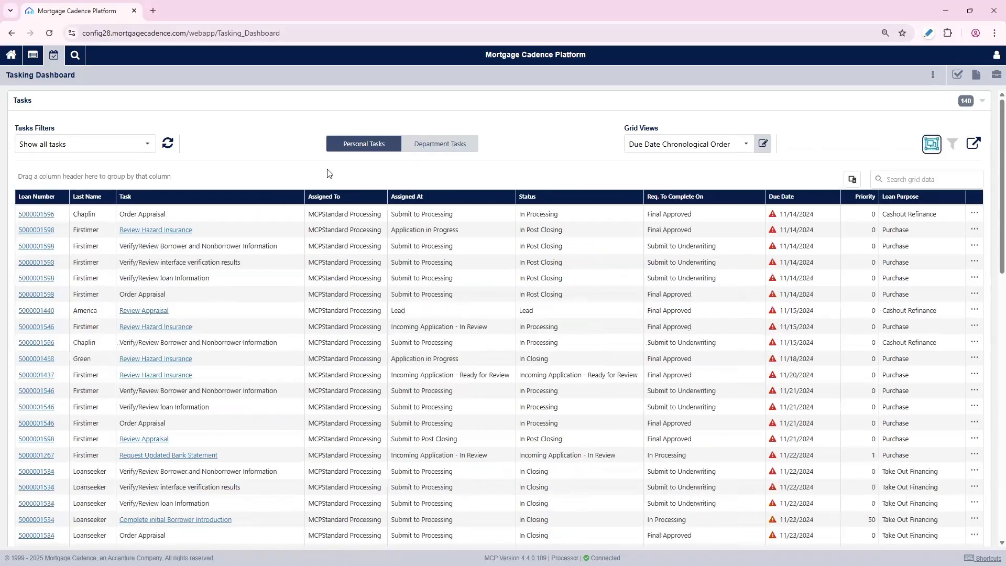
{"action": "left_click_drag", "start_coordinate": [194, 197], "coordinate": [101, 175]}
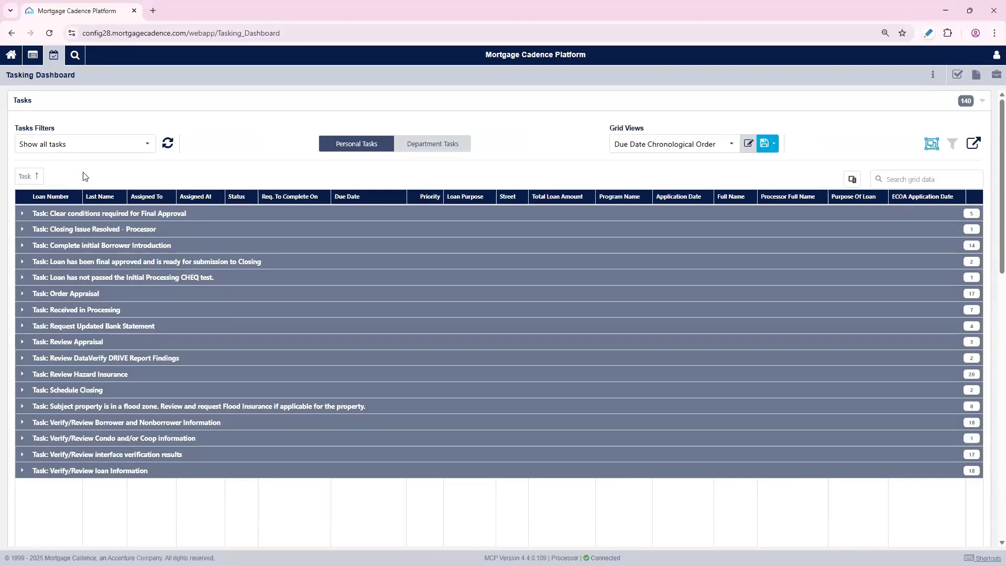
{"action": "left_click_drag", "start_coordinate": [375, 199], "coordinate": [84, 178]}
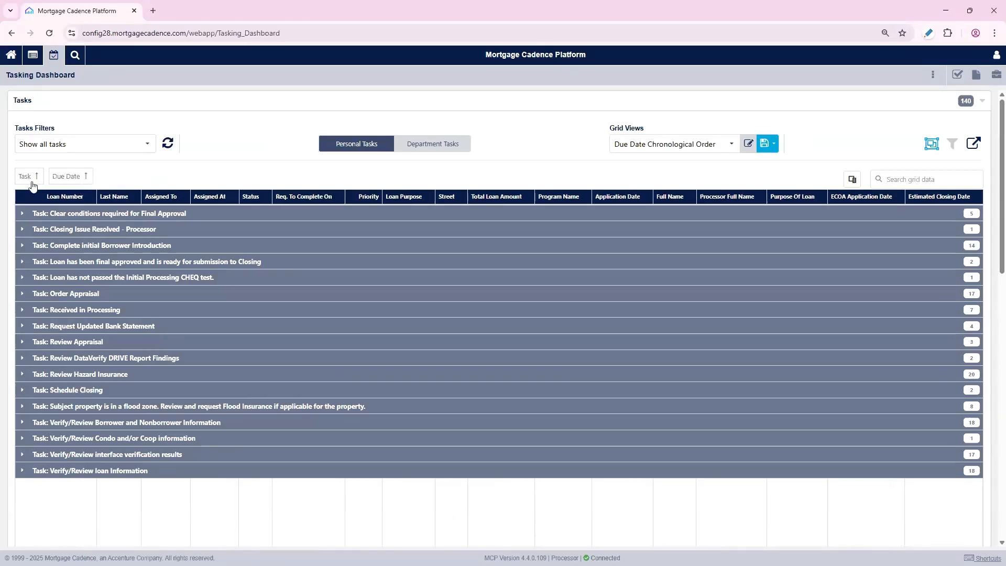
- Open the loan that has a Received in Processing task due 04/28/2025
{"action": "left_click", "coordinate": [22, 311]}
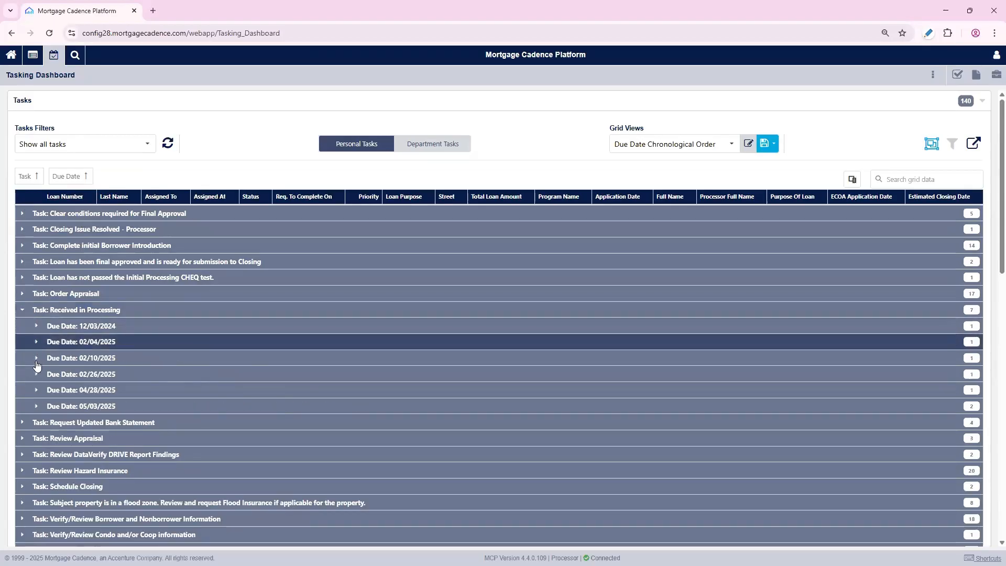
{"action": "left_click", "coordinate": [36, 390]}
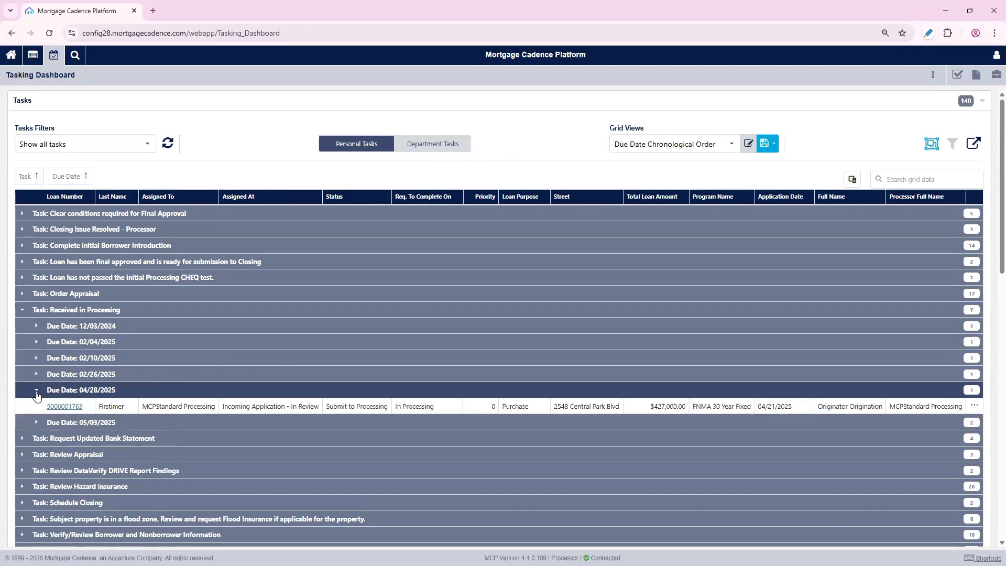
{"action": "left_click", "coordinate": [66, 410]}
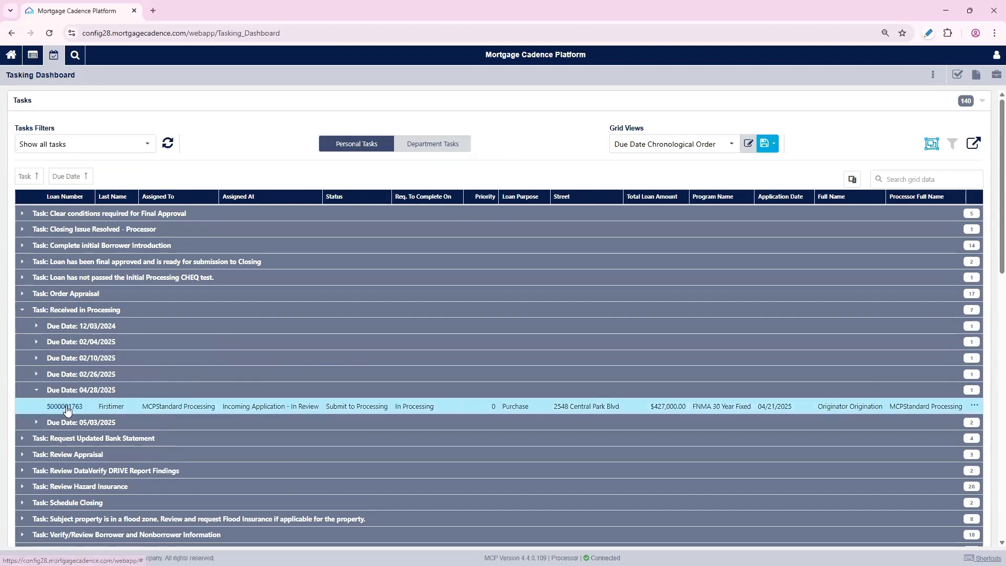
{"action": "double_click", "coordinate": [66, 409]}
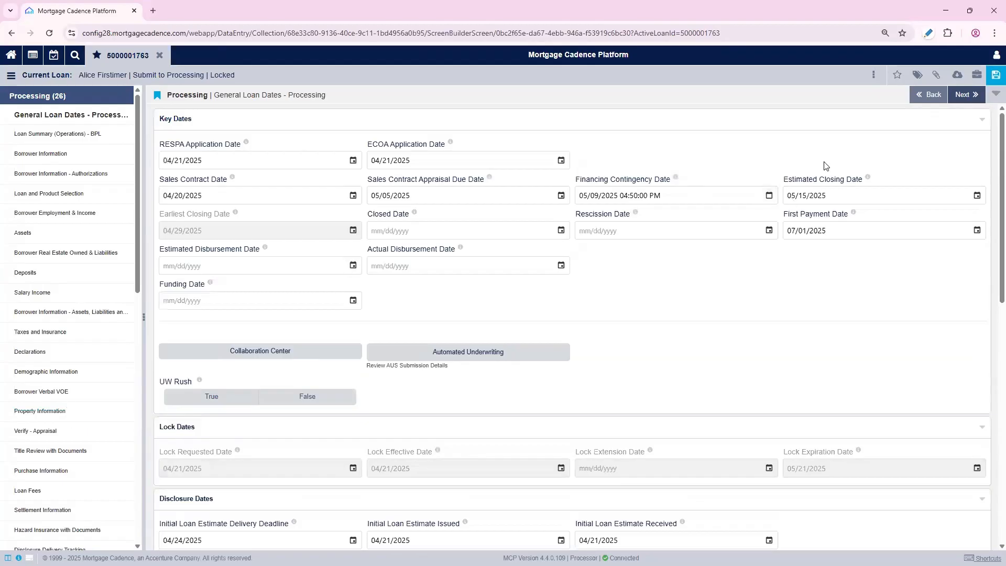
- In the loan's task list, mark the Received in Processing task as completed and save the loan
{"action": "left_click", "coordinate": [873, 75]}
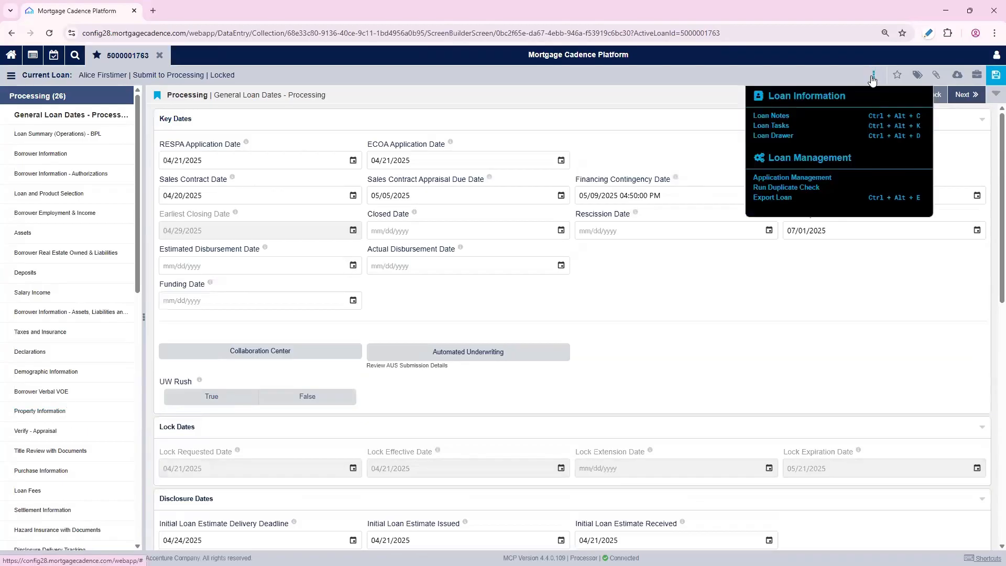
{"action": "left_click", "coordinate": [778, 127]}
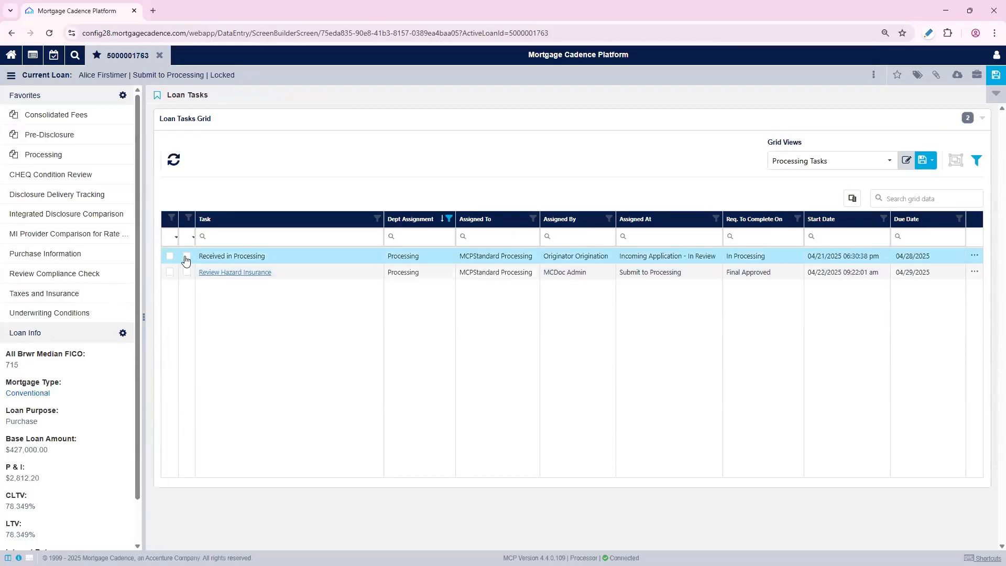
{"action": "left_click", "coordinate": [144, 317]}
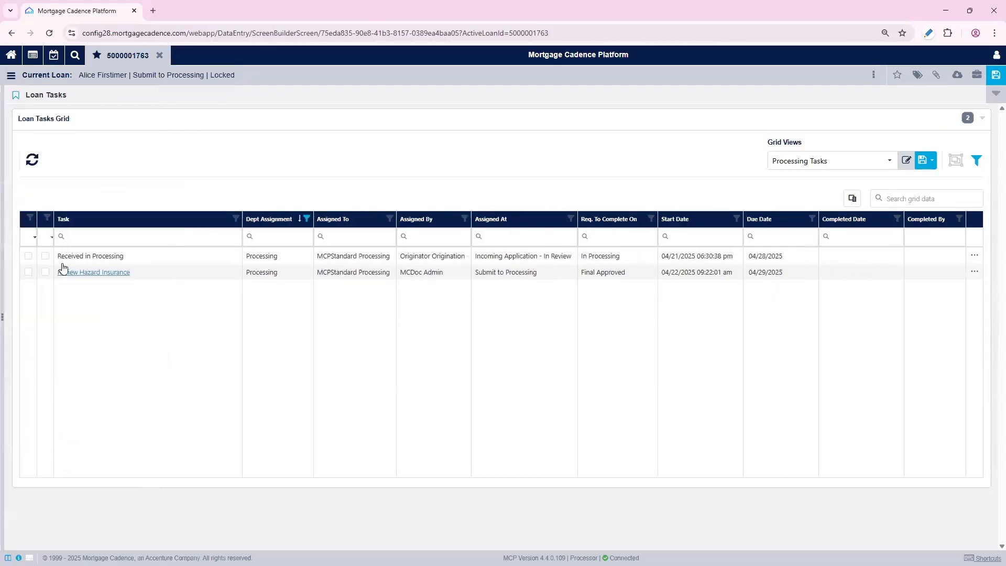
{"action": "left_click", "coordinate": [45, 257]}
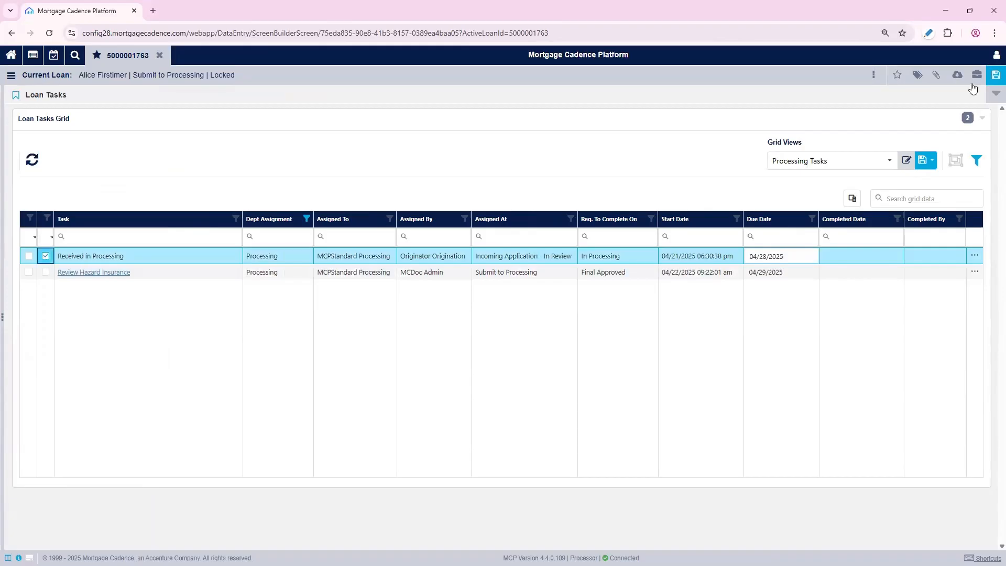
{"action": "left_click", "coordinate": [994, 76]}
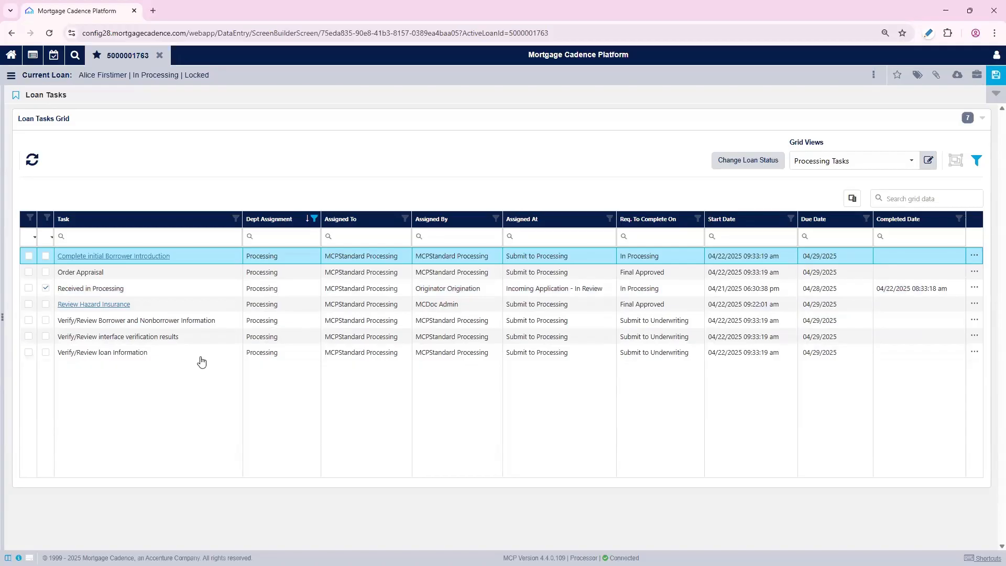
- Restore the collapsed side navigation and advance through the Processing collection to the Borrower Employment & Income page
{"action": "double_click", "coordinate": [3, 319]}
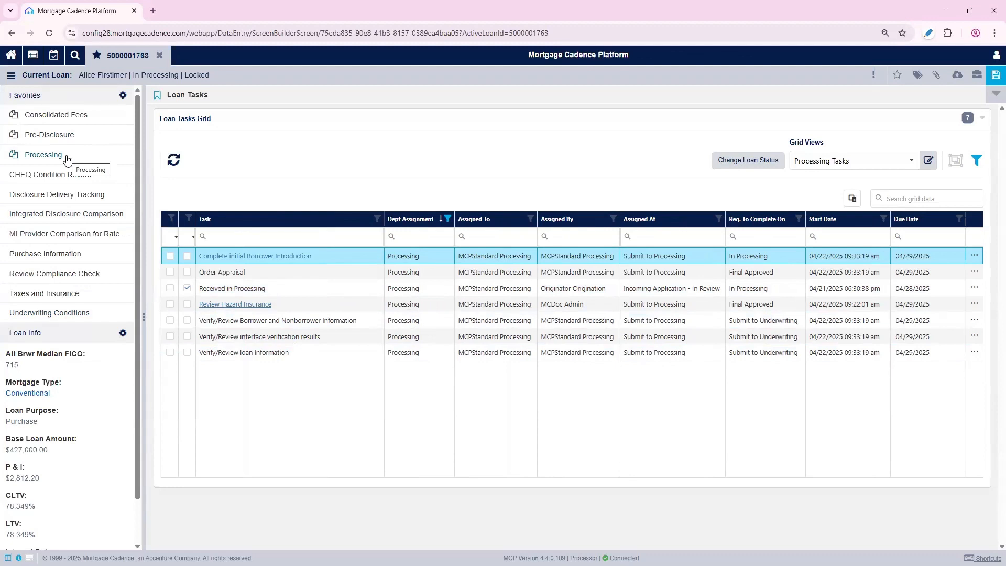
{"action": "left_click", "coordinate": [67, 159]}
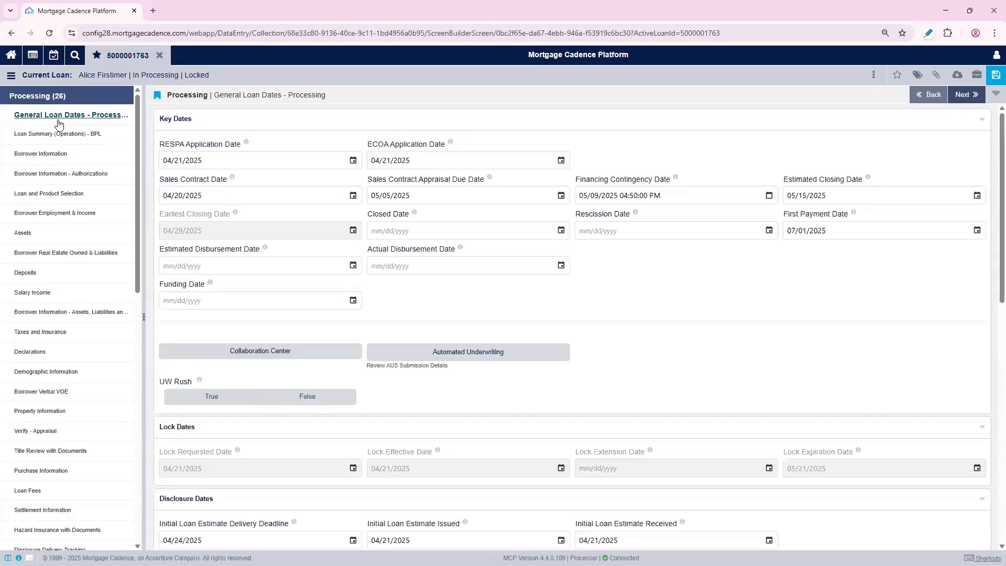
{"action": "left_click", "coordinate": [966, 100]}
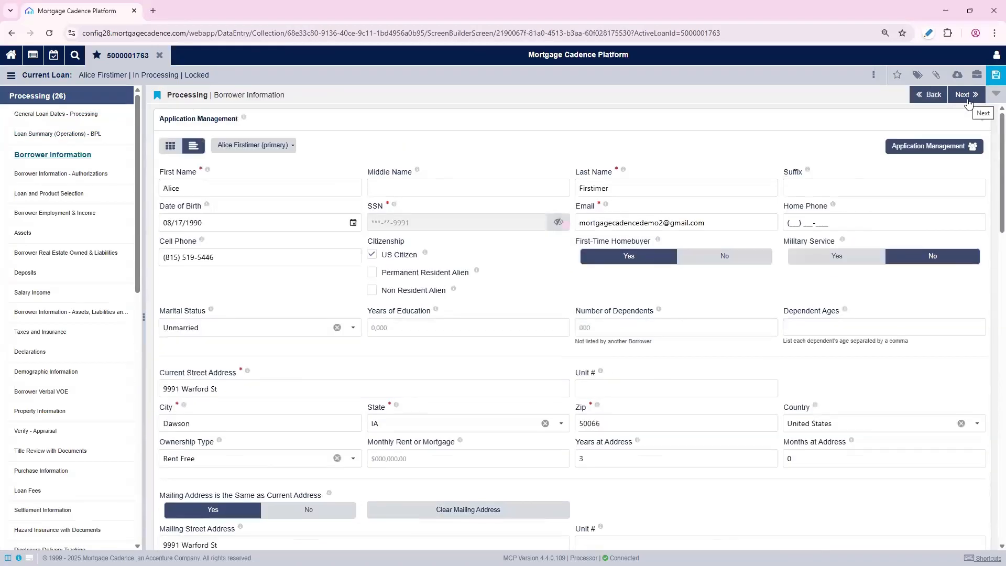
{"action": "left_click", "coordinate": [967, 101]}
{"action": "left_click", "coordinate": [967, 101]}
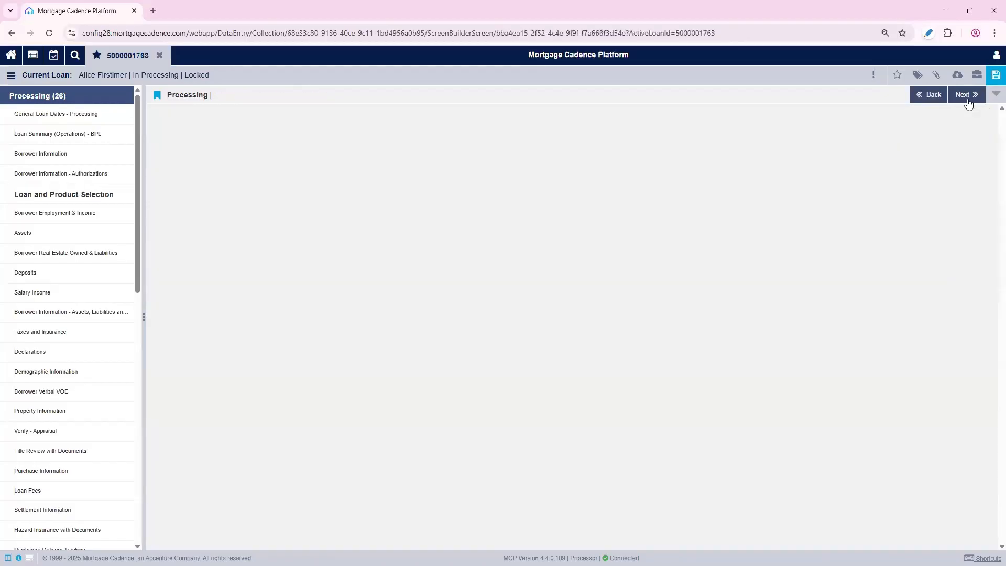
{"action": "left_click", "coordinate": [967, 100]}
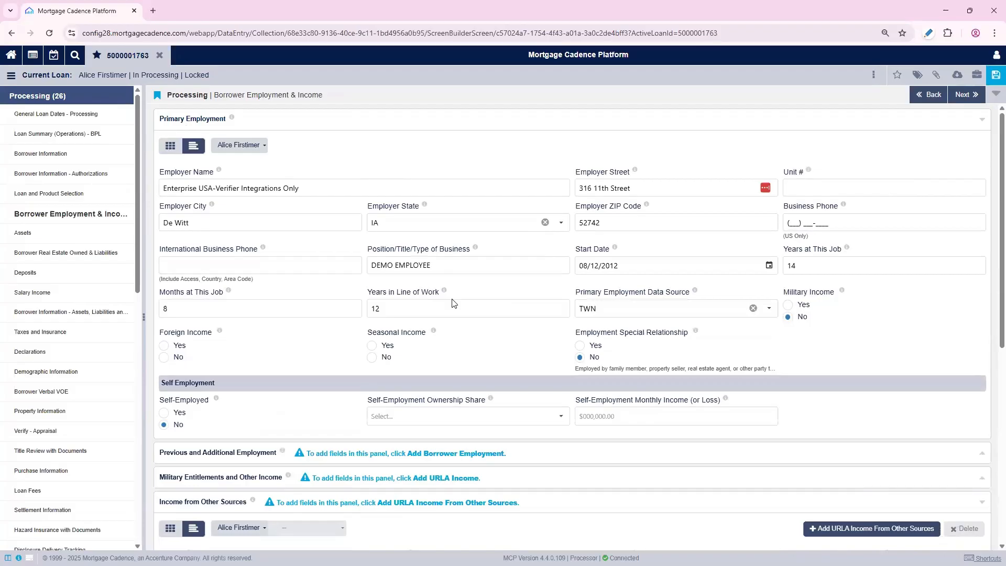
- Start a new loan note on the current loan in the Processing category
{"action": "left_click", "coordinate": [873, 78]}
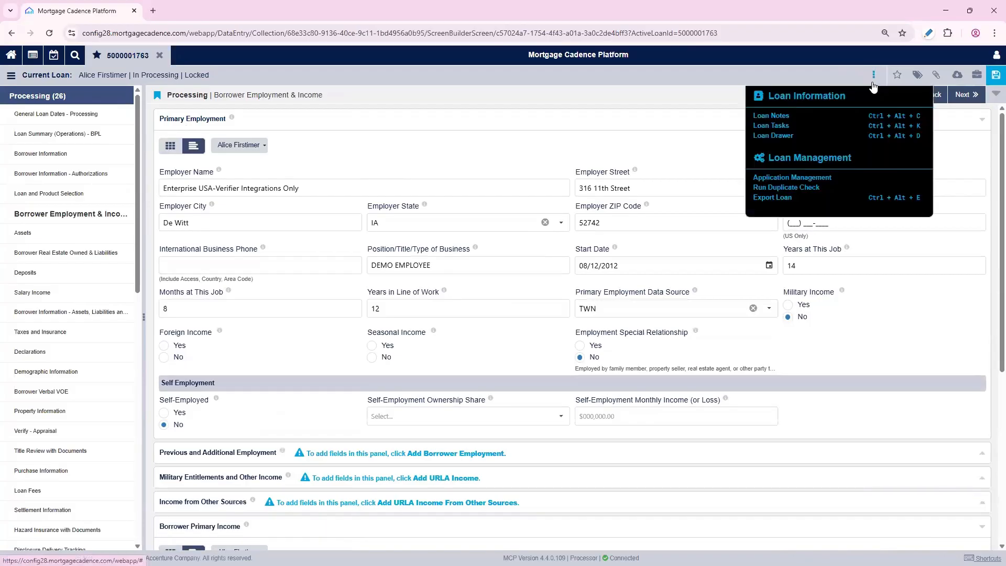
{"action": "left_click", "coordinate": [772, 116]}
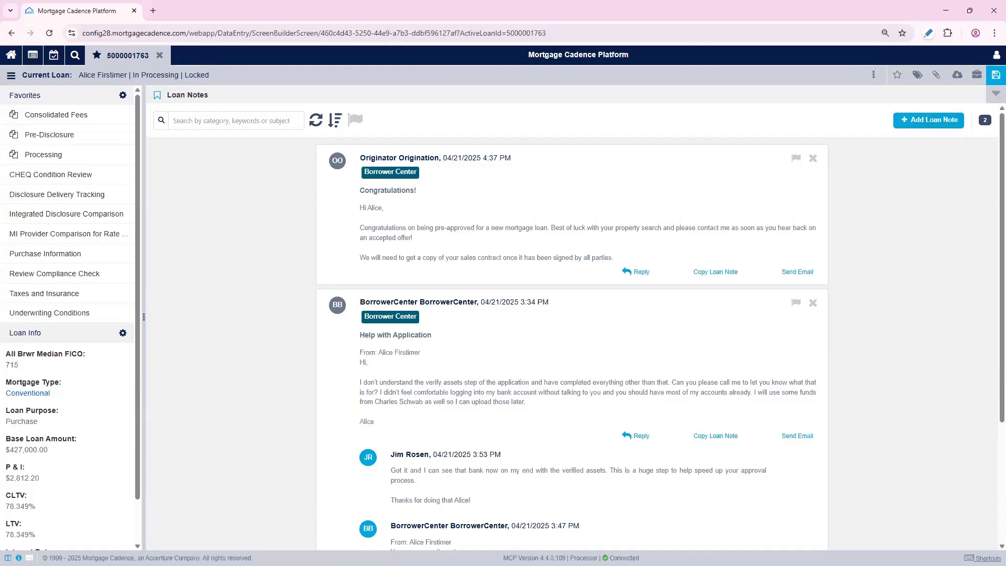
{"action": "left_click", "coordinate": [930, 120]}
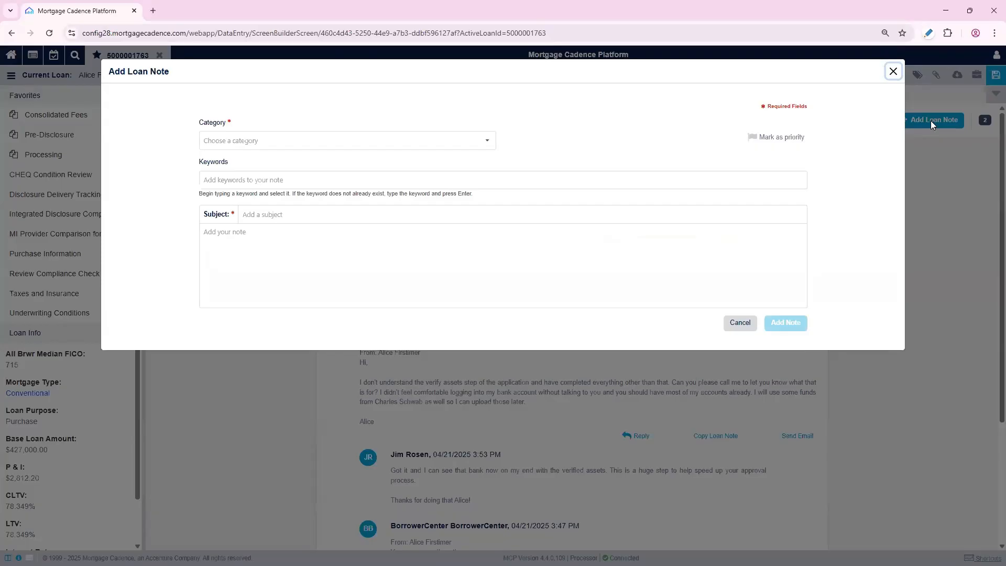
{"action": "left_click", "coordinate": [488, 142]}
{"action": "left_click", "coordinate": [265, 206]}
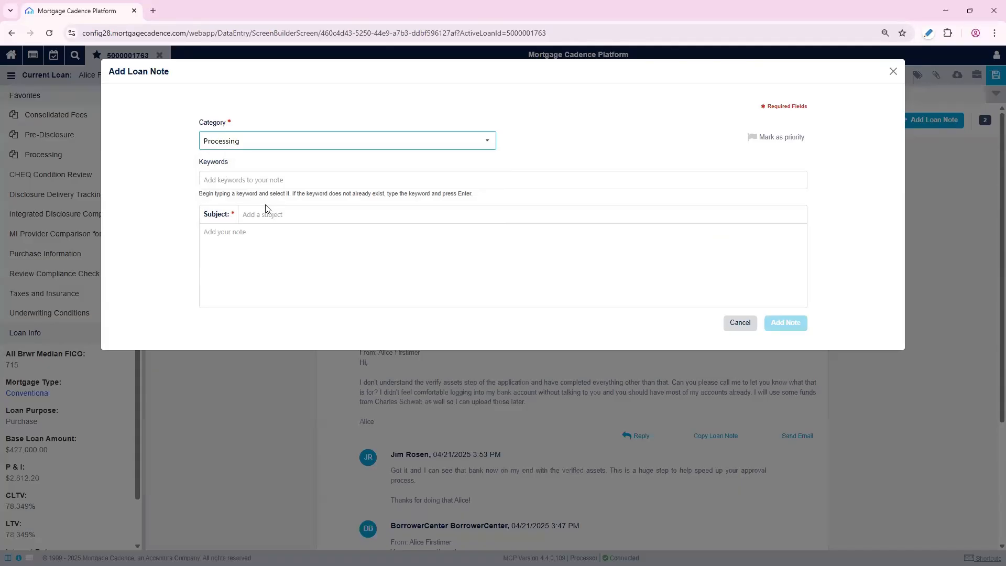
- Add the note as Borrower Introduction, recording the completed intro call, the bank statement, earnest money check and paystub requests, and calling after 3 PM
{"action": "left_click", "coordinate": [271, 216]}
{"action": "type", "text": "B"}
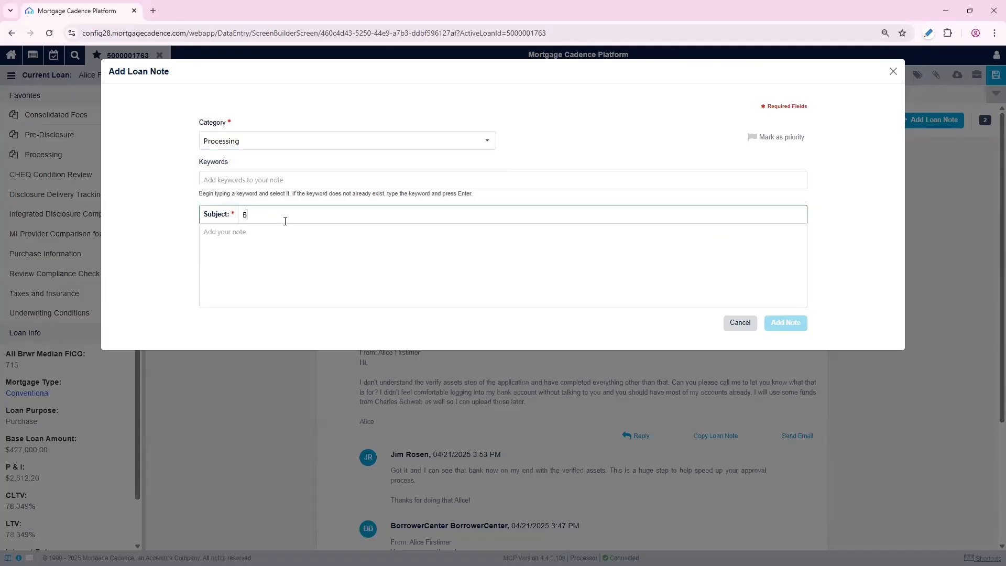
{"action": "type", "text": "orrower Introduction"}
{"action": "key", "text": "Tab"}
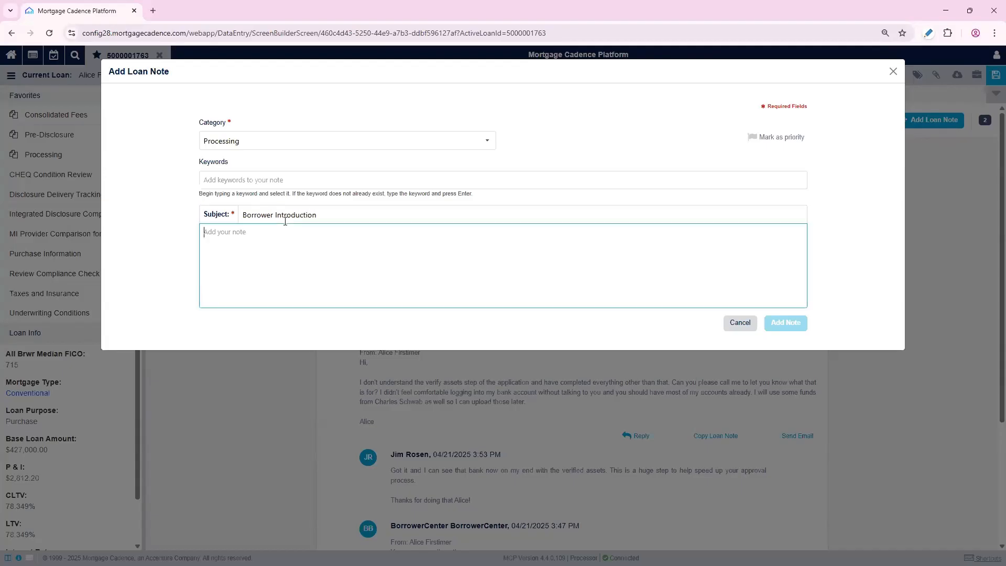
{"action": "type", "text": "Borrower Intro call completed. Requested updated bank statement, copy of earnest money check, and most recent paystub to prep file for underwriting. Alice said the best time to call is after 3 PM."}
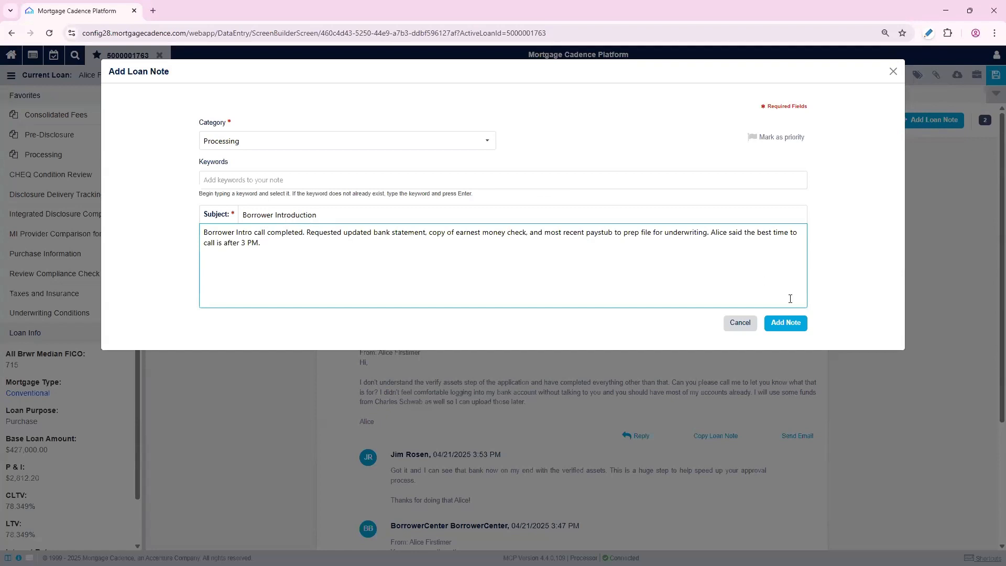
{"action": "left_click", "coordinate": [786, 324]}
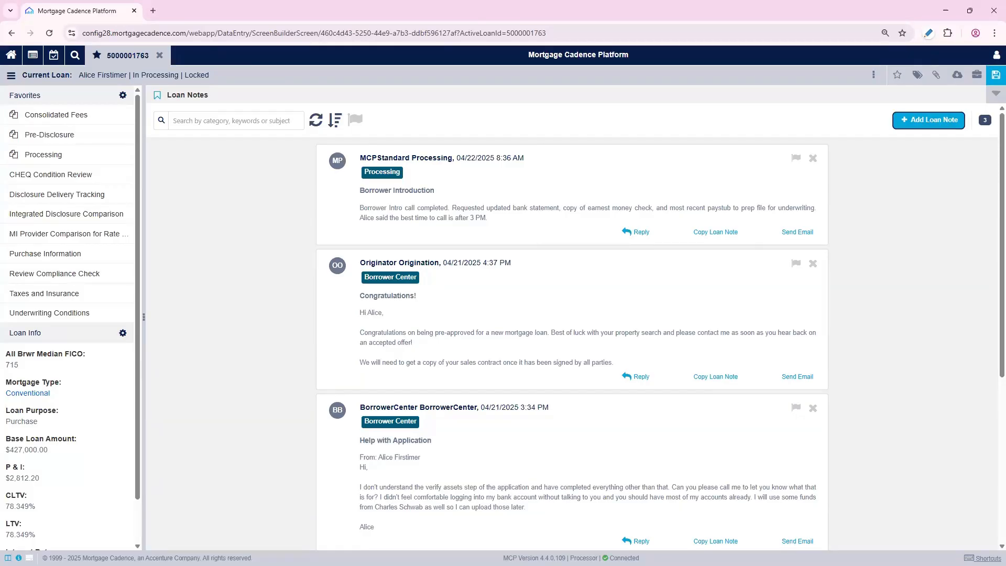
- Start another loan note in the Processing category with the new keyword Closing Confirmation
{"action": "left_click", "coordinate": [924, 120]}
{"action": "left_click", "coordinate": [435, 138]}
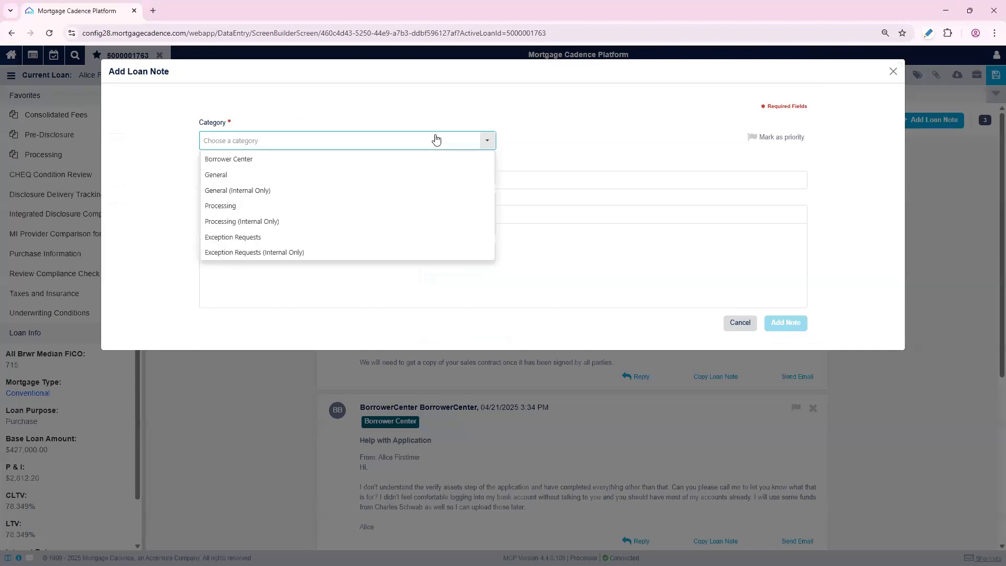
{"action": "left_click", "coordinate": [251, 205]}
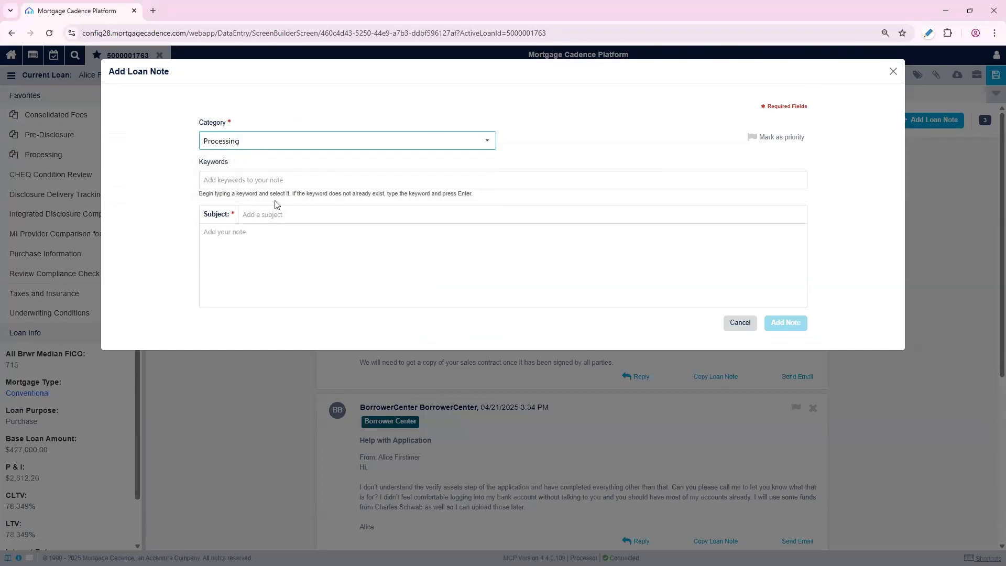
{"action": "left_click", "coordinate": [276, 183]}
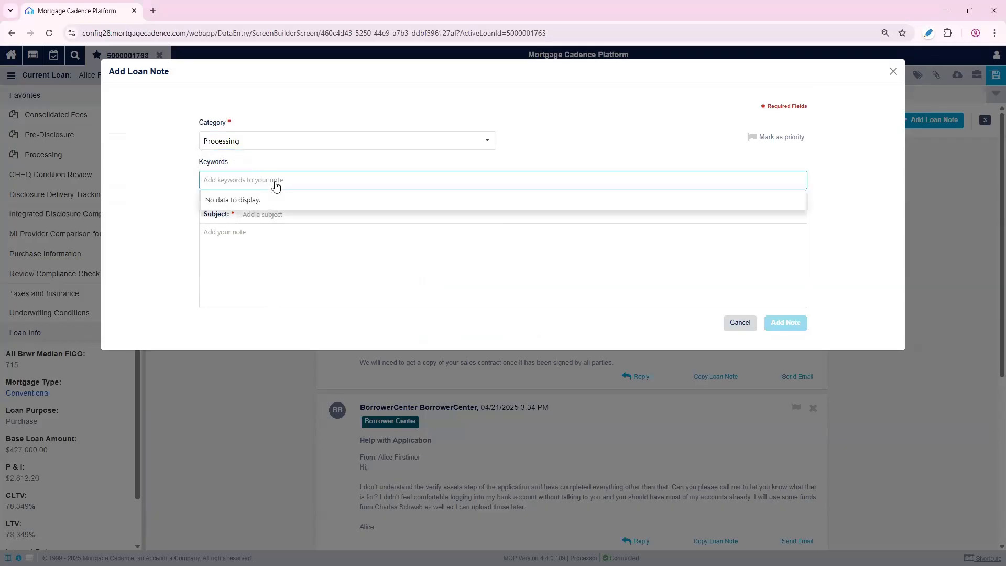
{"action": "type", "text": "Closing "}
{"action": "type", "text": "Closing"}
{"action": "key", "text": "BackSpace"}
{"action": "key", "text": "BackSpace"}
{"action": "key", "text": "BackSpace"}
{"action": "key", "text": "BackSpace"}
{"action": "key", "text": "BackSpace"}
{"action": "key", "text": "BackSpace"}
{"action": "type", "text": "or"}
{"action": "type", "text": "firmation"}
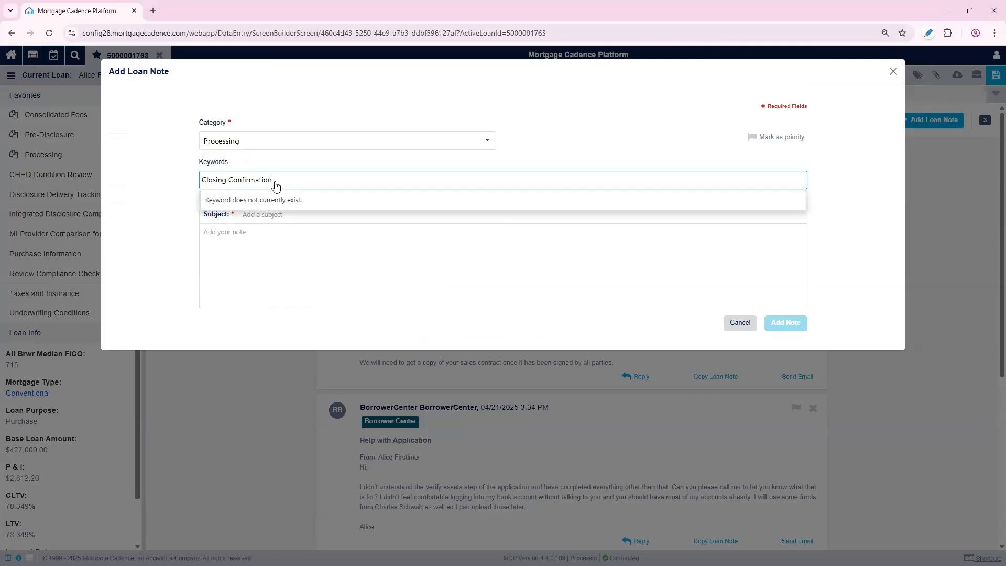
{"action": "key", "text": "Return"}
{"action": "key", "text": "Tab"}
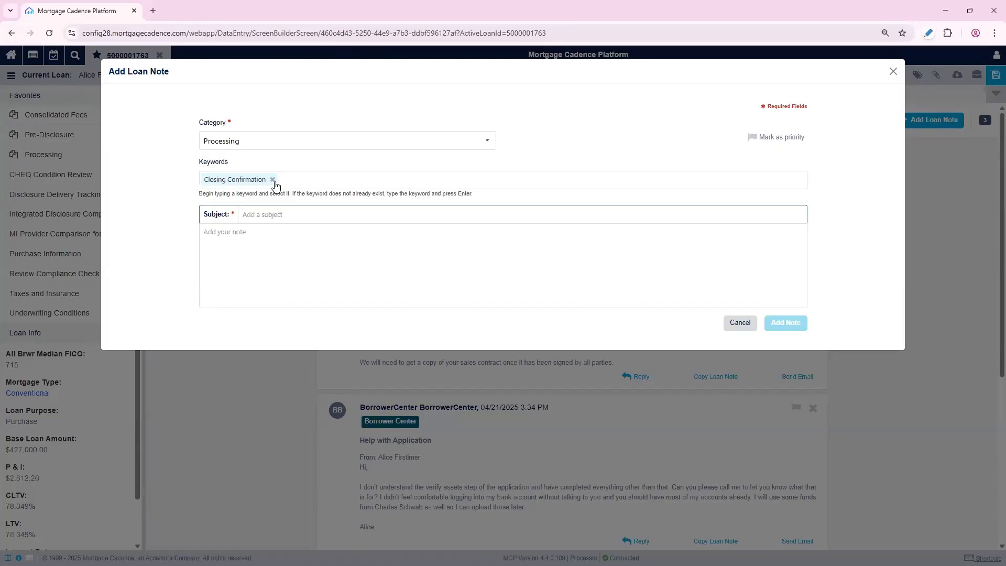
- Add the note as Title Company, with the 5/15/25 8 AM closing confirmation at MC Settlement Services Company and the contact's details
{"action": "type", "text": "Title Company"}
{"action": "key", "text": "Tab"}
{"action": "key", "text": "ctrl+v"}
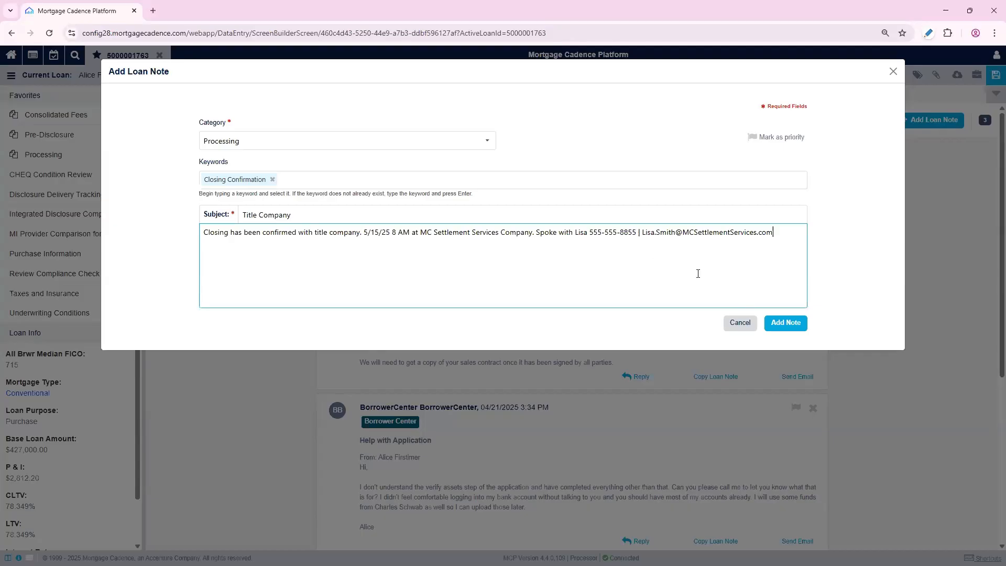
{"action": "left_click", "coordinate": [785, 323]}
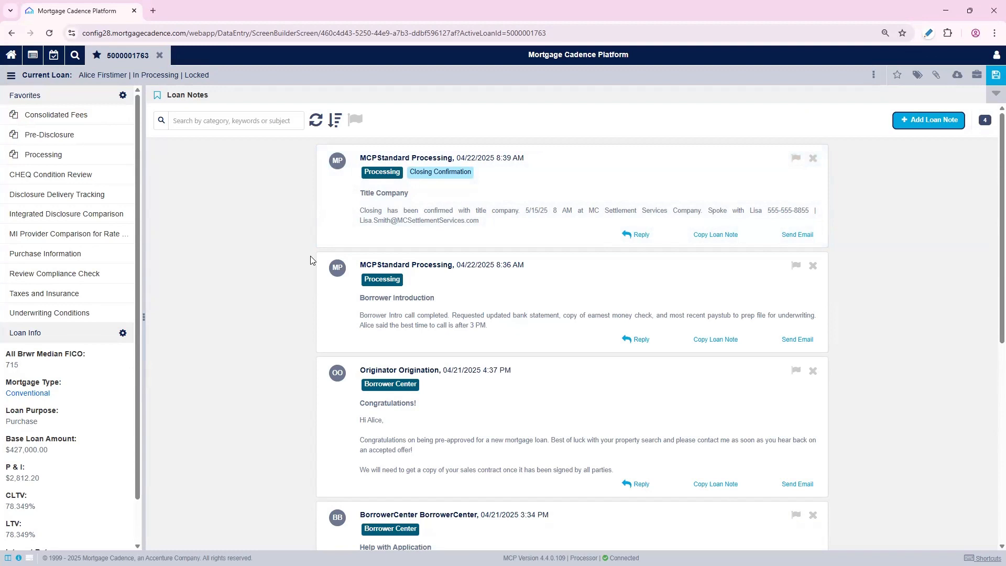
- On the Companies & Contacts page, add global Title Company MC Settlement Services with its address, phone, email and comment "New primary closer added"
{"action": "left_click", "coordinate": [11, 79]}
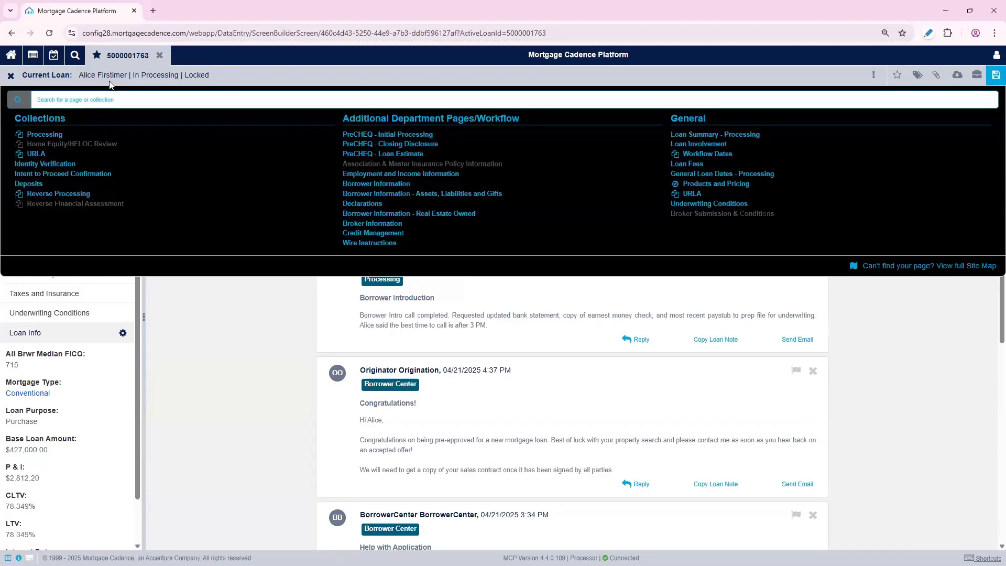
{"action": "type", "text": "compani"}
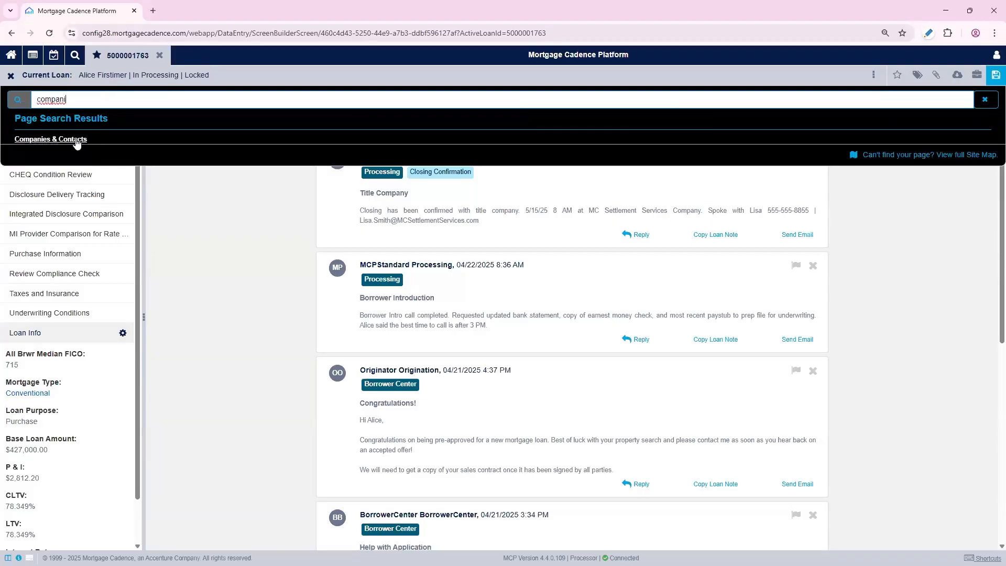
{"action": "left_click", "coordinate": [62, 142]}
{"action": "left_click", "coordinate": [313, 147]}
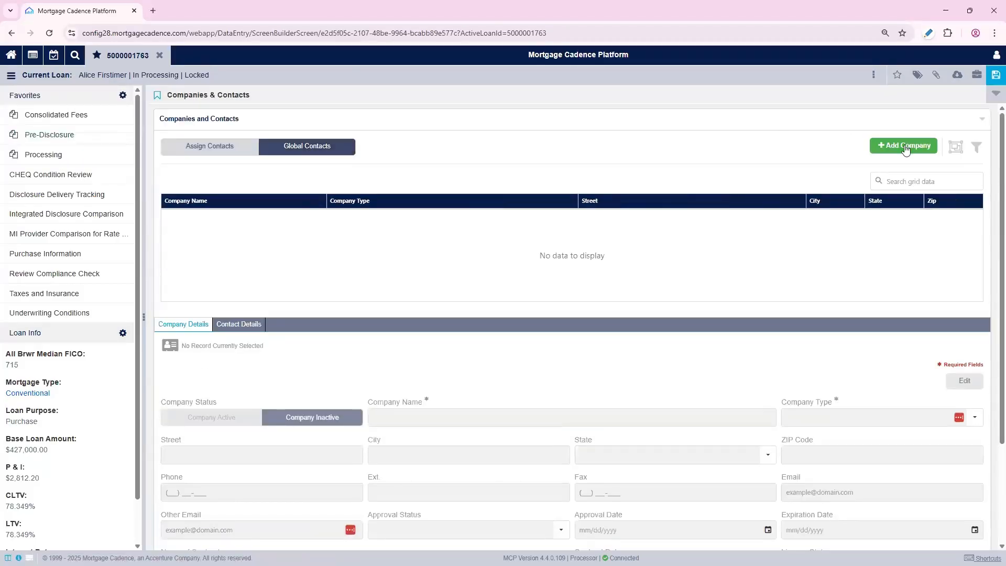
{"action": "left_click", "coordinate": [906, 149]}
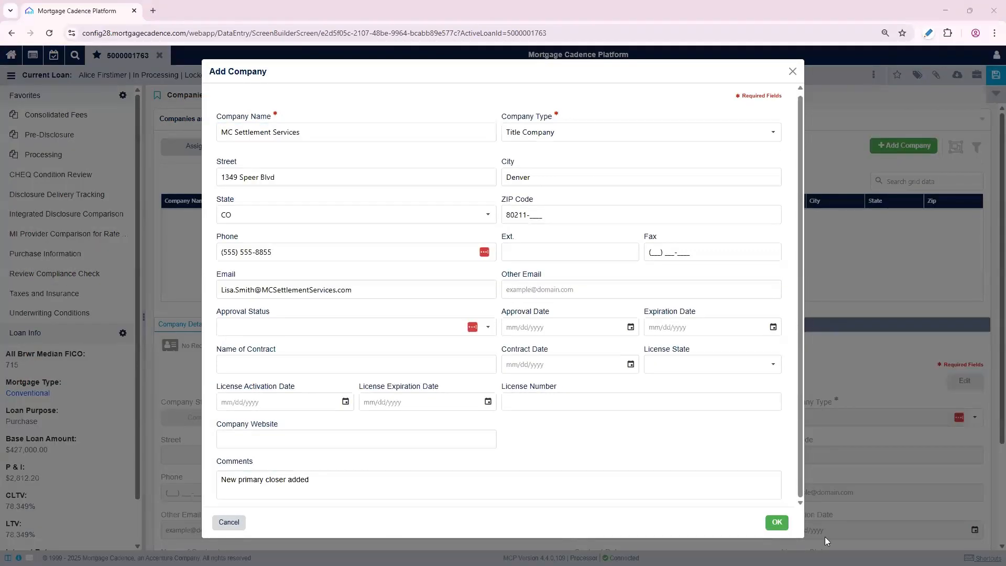
{"action": "left_click", "coordinate": [777, 522]}
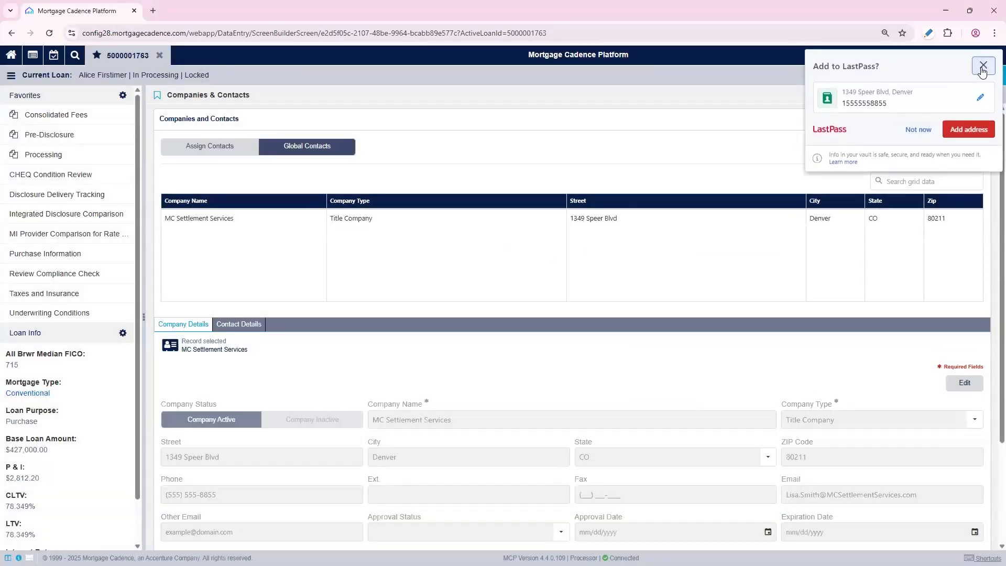
{"action": "left_click", "coordinate": [982, 71]}
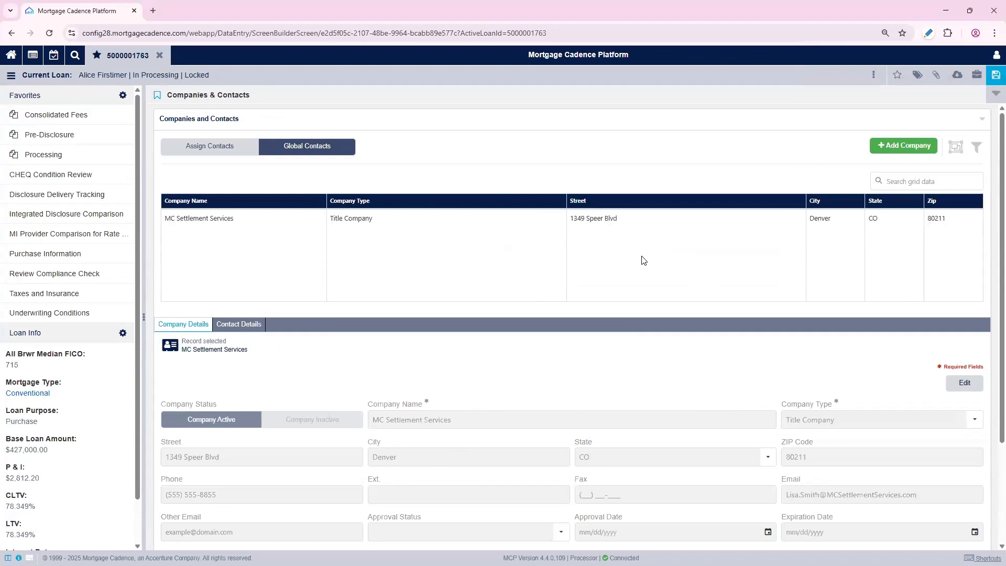
- View the Deposits page of the Processing collection with its entry fields in detail view
{"action": "left_click", "coordinate": [49, 158]}
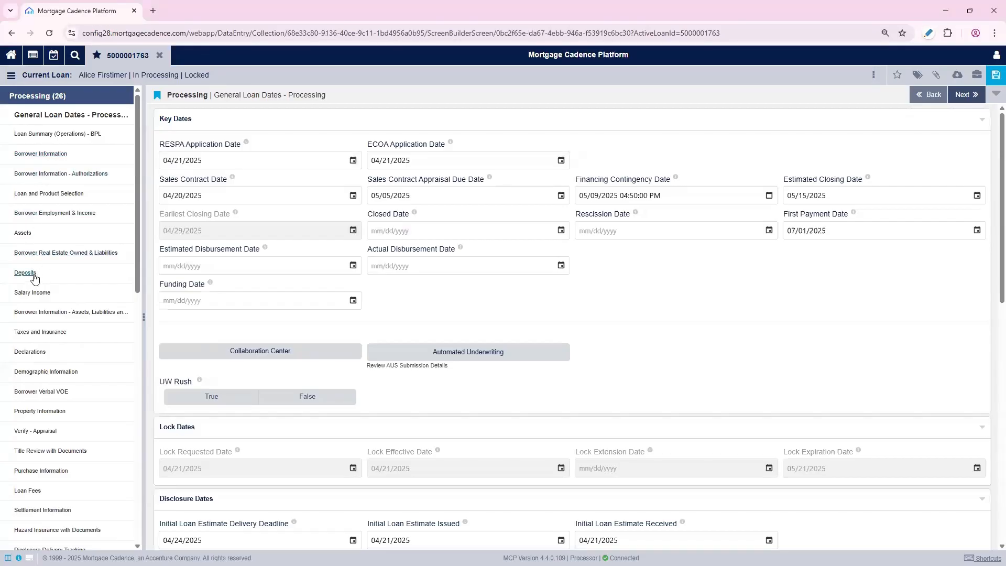
{"action": "left_click", "coordinate": [31, 254]}
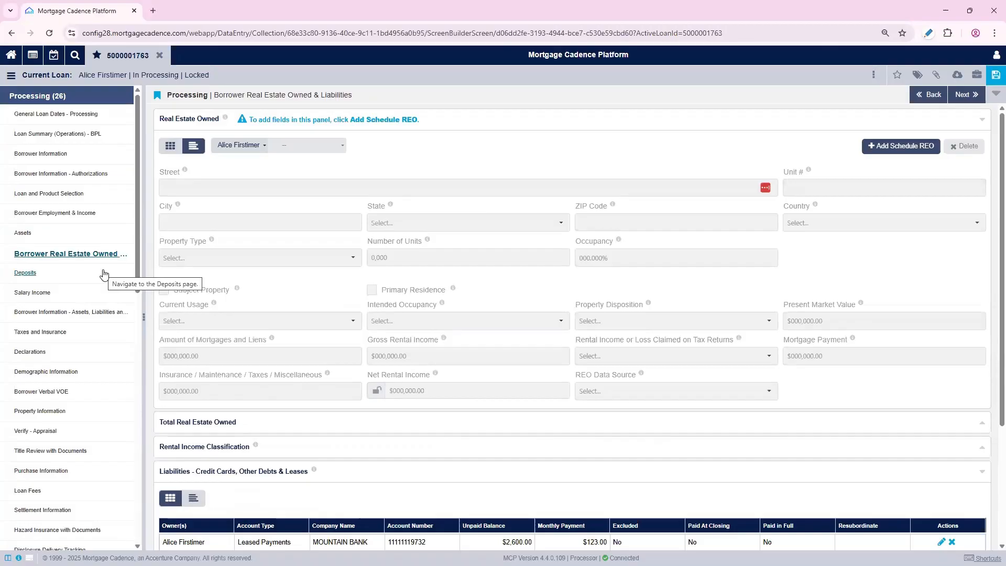
{"action": "left_click", "coordinate": [50, 272]}
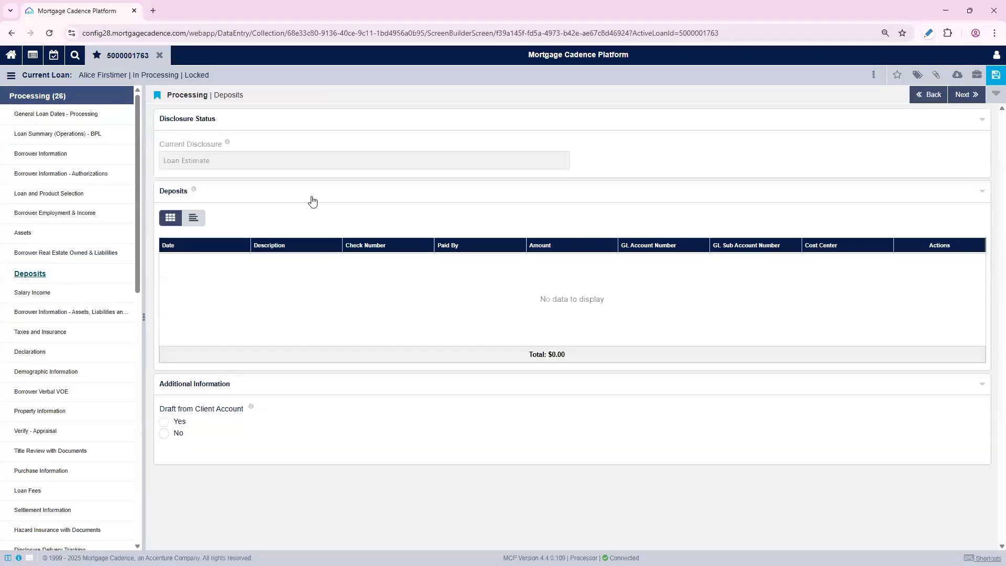
{"action": "left_click", "coordinate": [194, 217]}
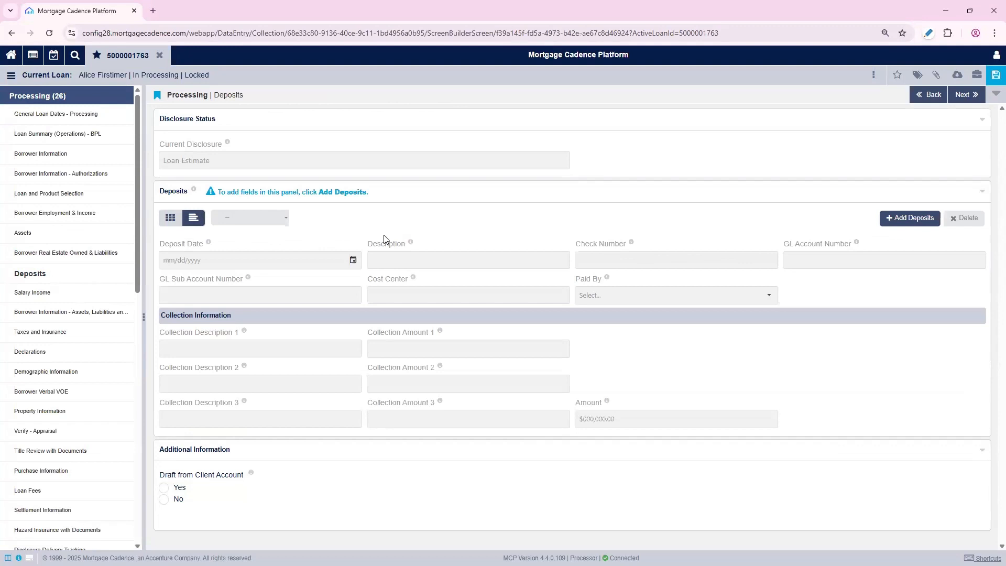
- Select the Application Fee in a CloverConnect payment service order, and close the order without submitting it
{"action": "left_click", "coordinate": [957, 75]}
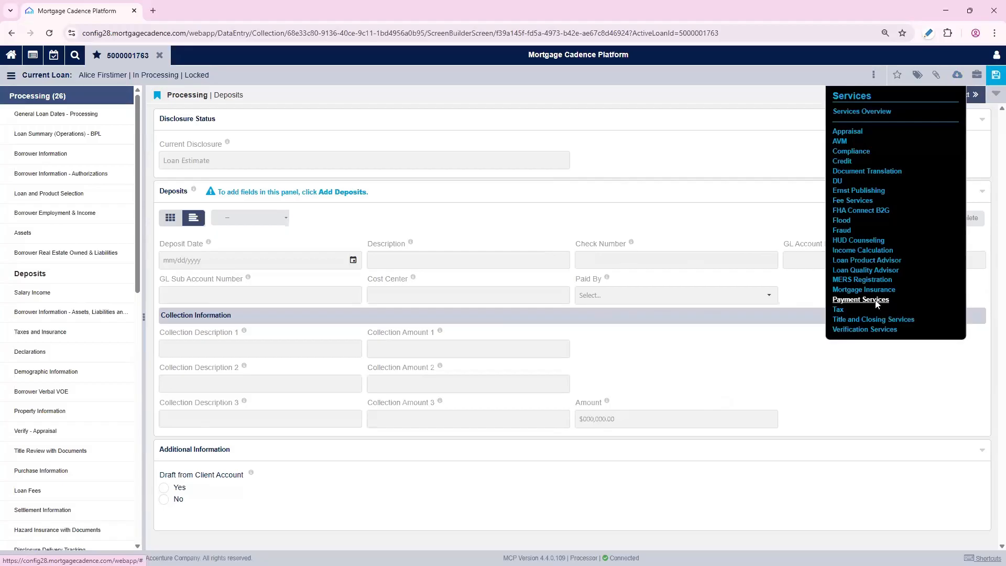
{"action": "left_click", "coordinate": [861, 300]}
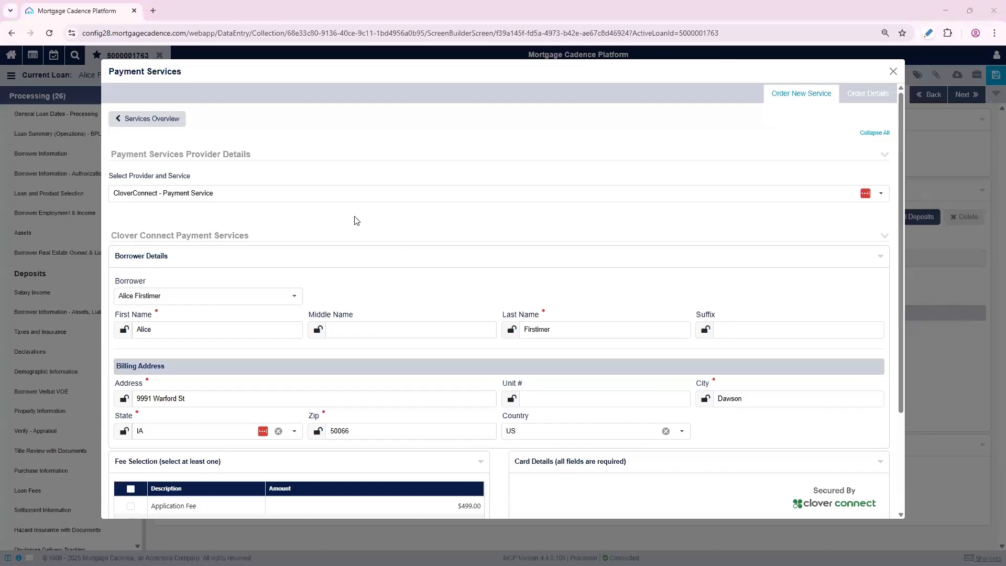
{"action": "scroll", "coordinate": [354, 219], "scroll_direction": "down", "scroll_amount": 2}
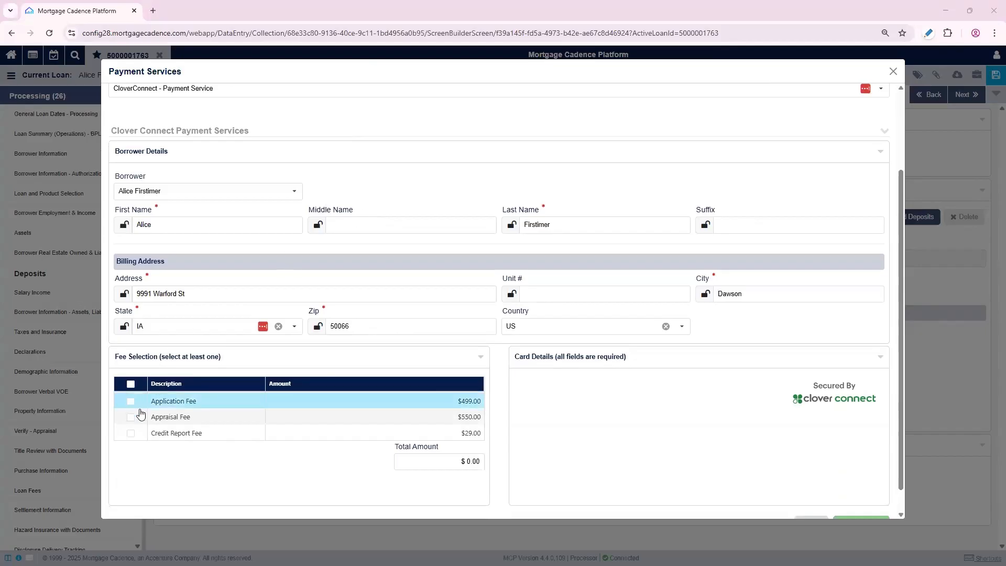
{"action": "left_click", "coordinate": [136, 404]}
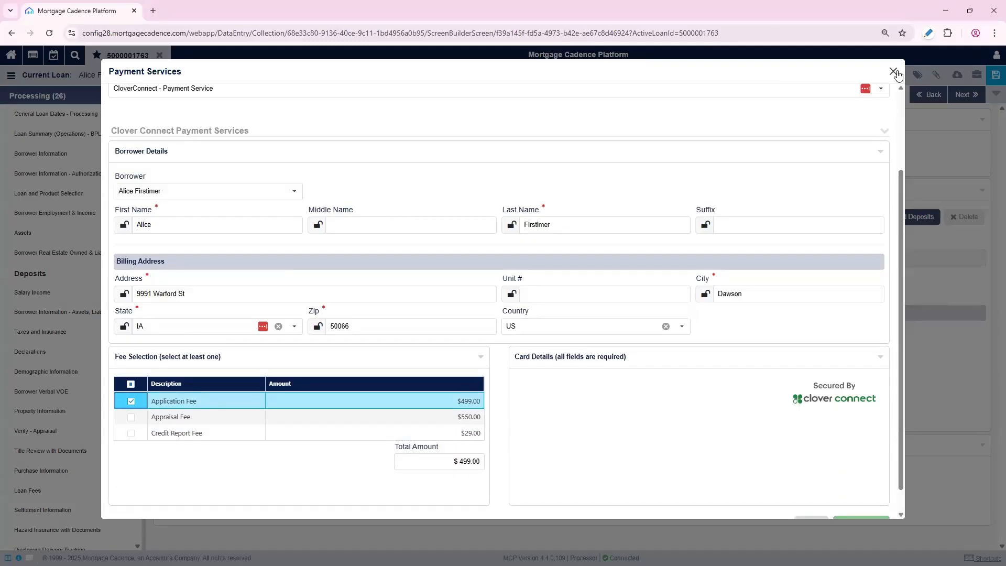
{"action": "left_click", "coordinate": [893, 72]}
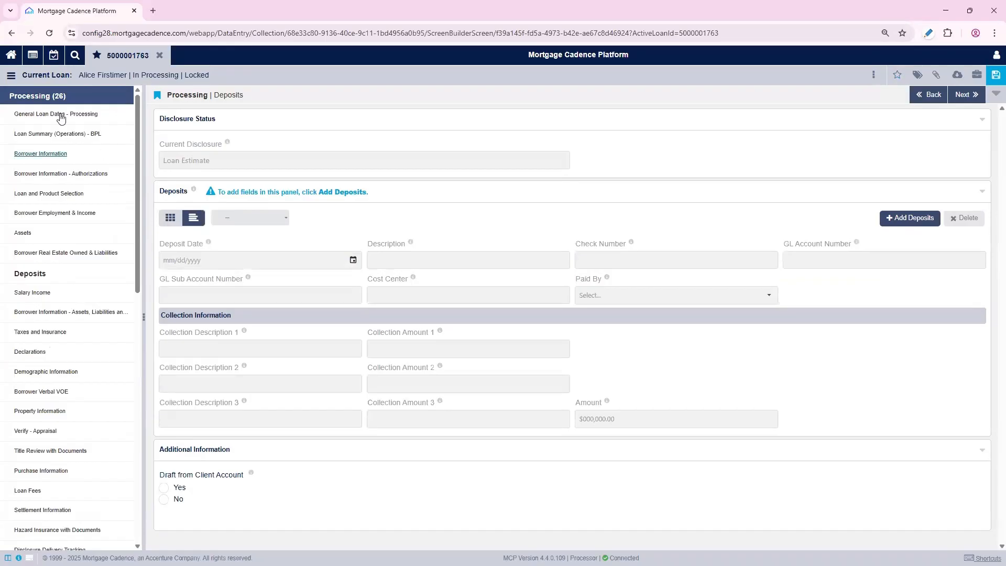
- On the Loan Fees page, set the Application Fee's POC amount to 499 and clear its borrower-paid amount
{"action": "scroll", "coordinate": [65, 171], "scroll_direction": "down", "scroll_amount": 2}
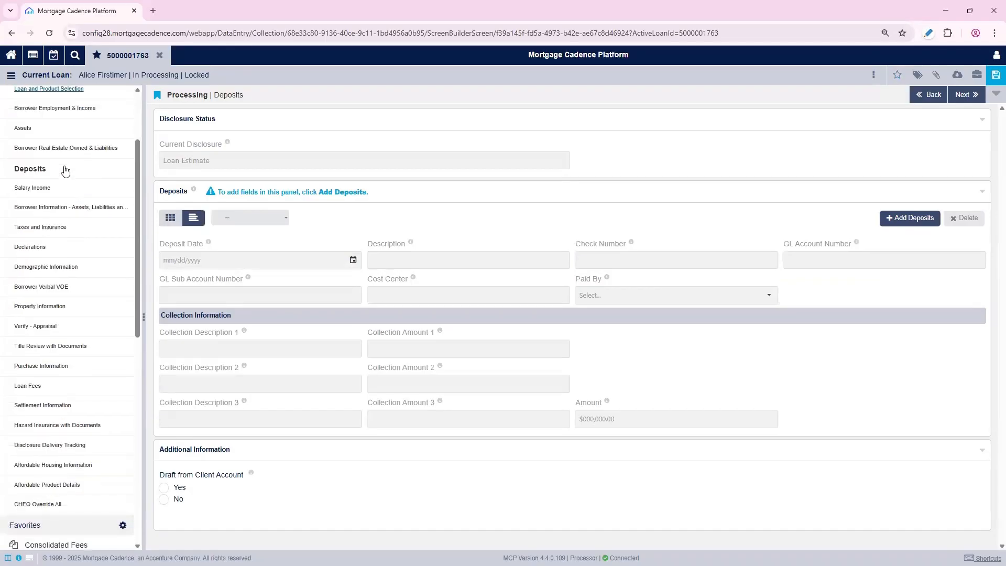
{"action": "left_click", "coordinate": [31, 385]}
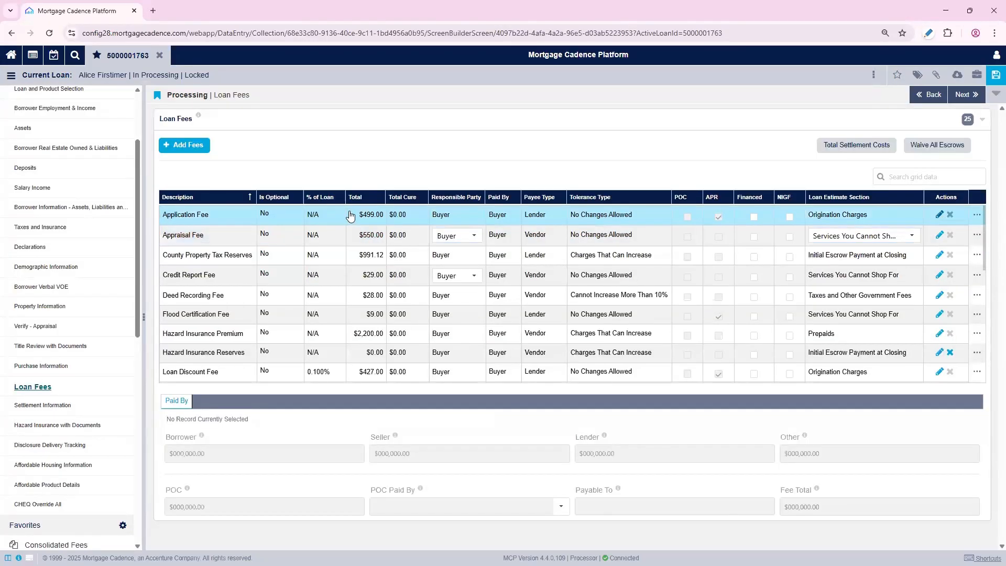
{"action": "left_click", "coordinate": [937, 216]}
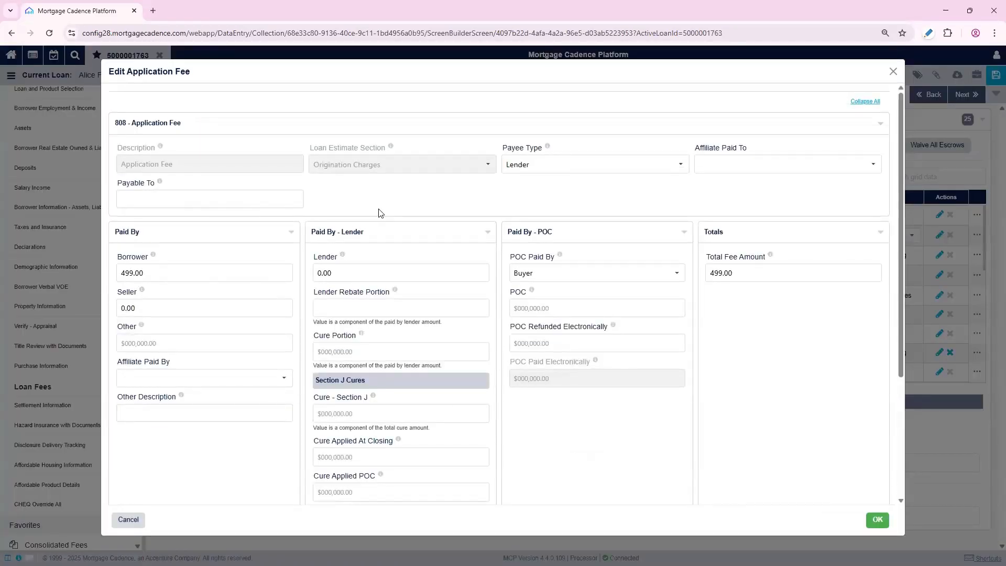
{"action": "left_click", "coordinate": [543, 310]}
{"action": "type", "text": "499"}
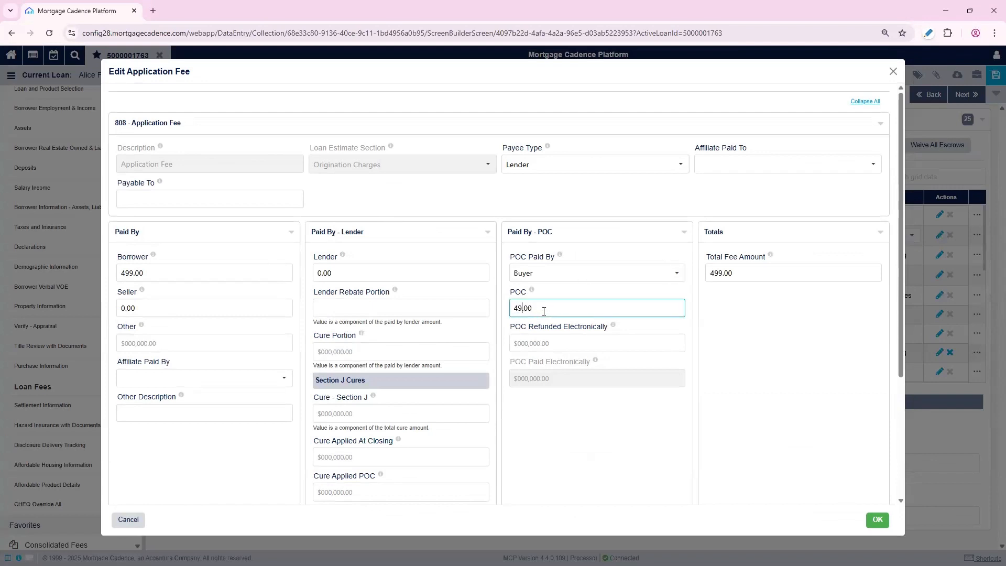
{"action": "left_click", "coordinate": [210, 272]}
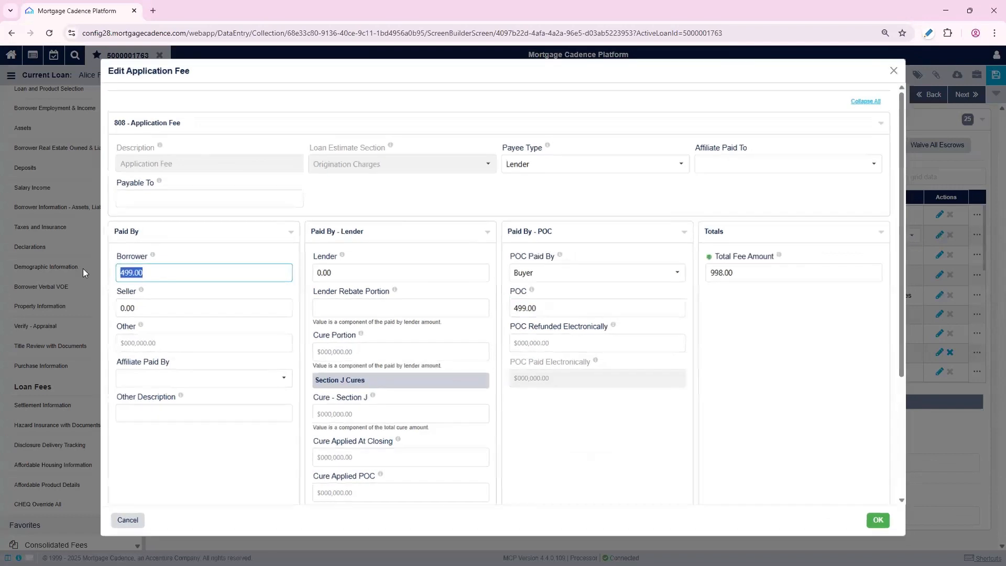
{"action": "key", "text": "BackSpace"}
{"action": "left_click", "coordinate": [792, 341]}
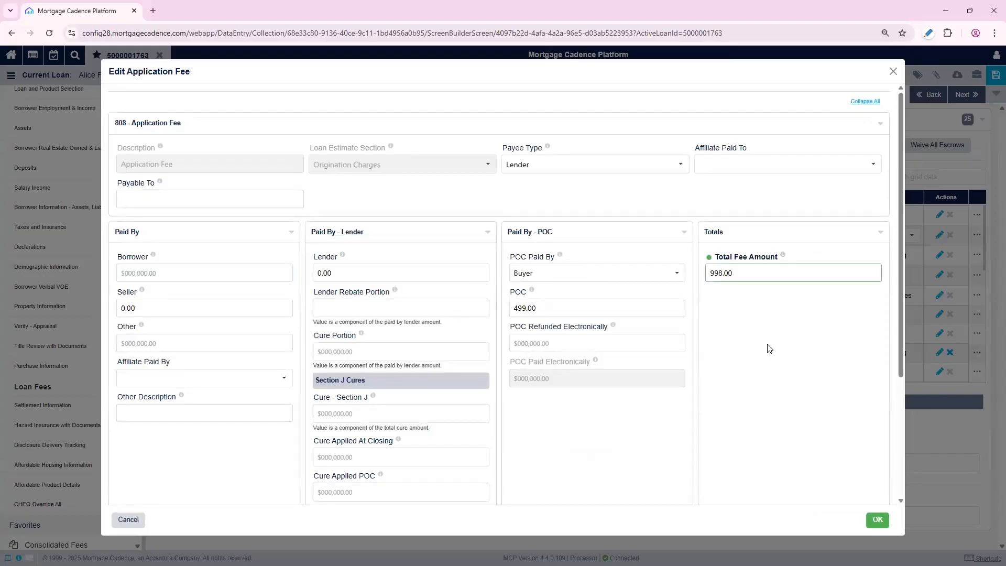
{"action": "left_click", "coordinate": [884, 518]}
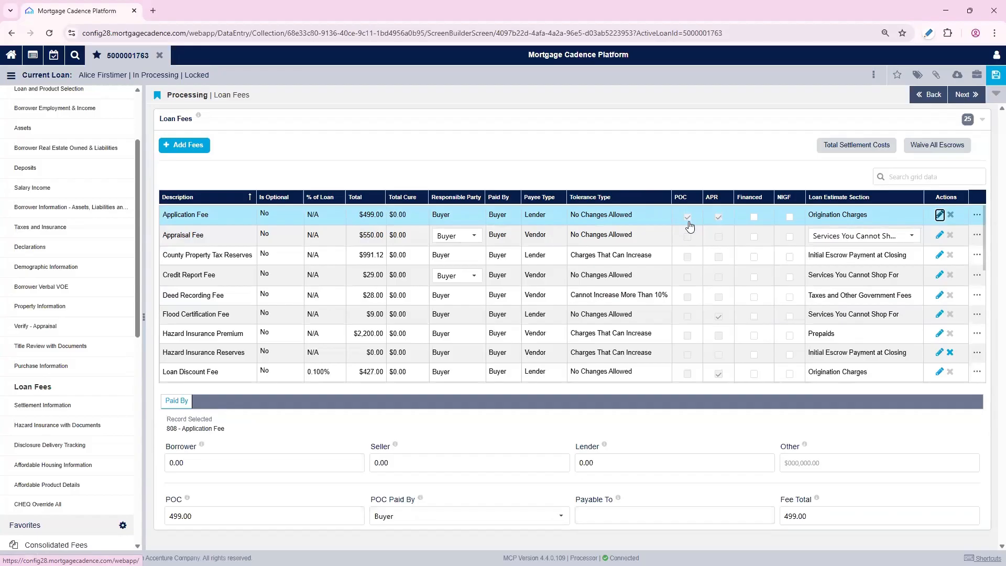
- On the Settlement Information page, assign Premier Settlement as the escrow company
{"action": "left_click", "coordinate": [965, 95]}
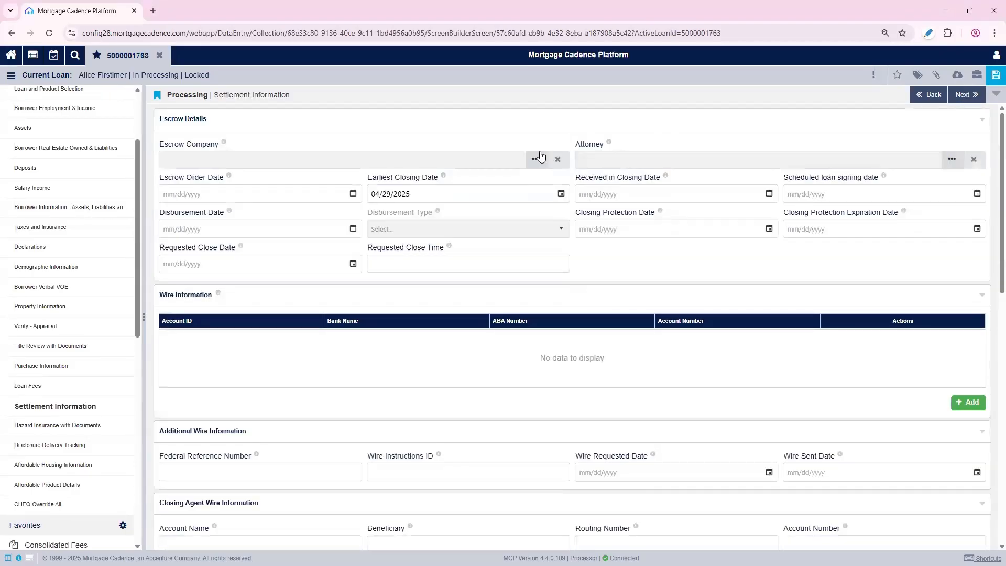
{"action": "left_click", "coordinate": [534, 159]}
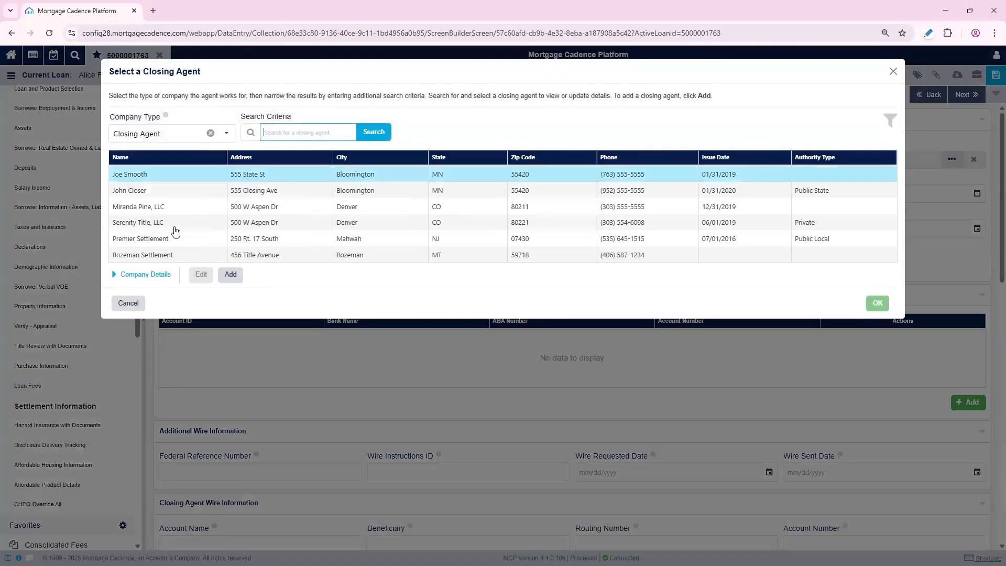
{"action": "left_click", "coordinate": [184, 237]}
{"action": "left_click", "coordinate": [878, 304]}
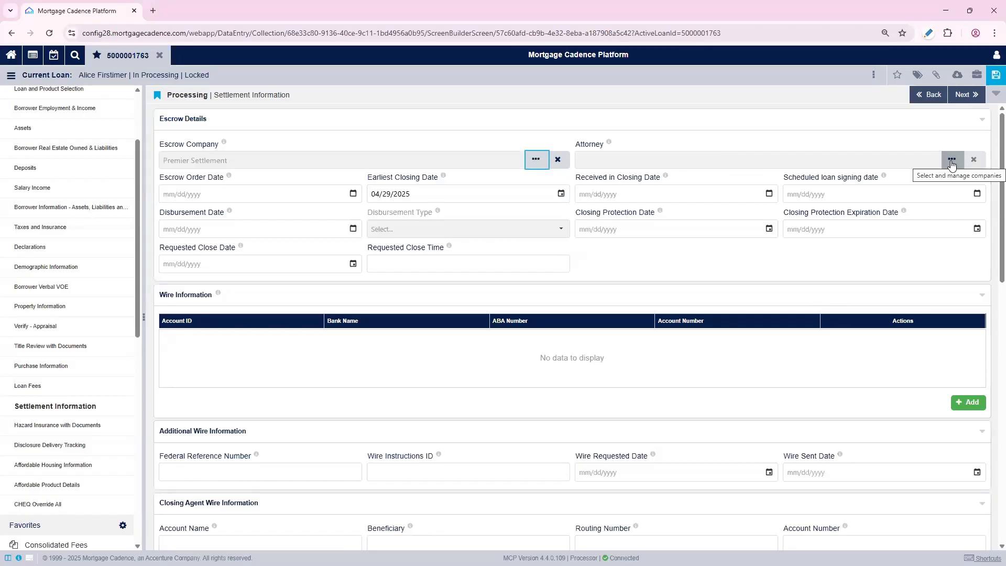
- Start a Title and Closing Services order and choose MC Settlement Services as its provider
{"action": "scroll", "coordinate": [891, 262], "scroll_direction": "down", "scroll_amount": 4}
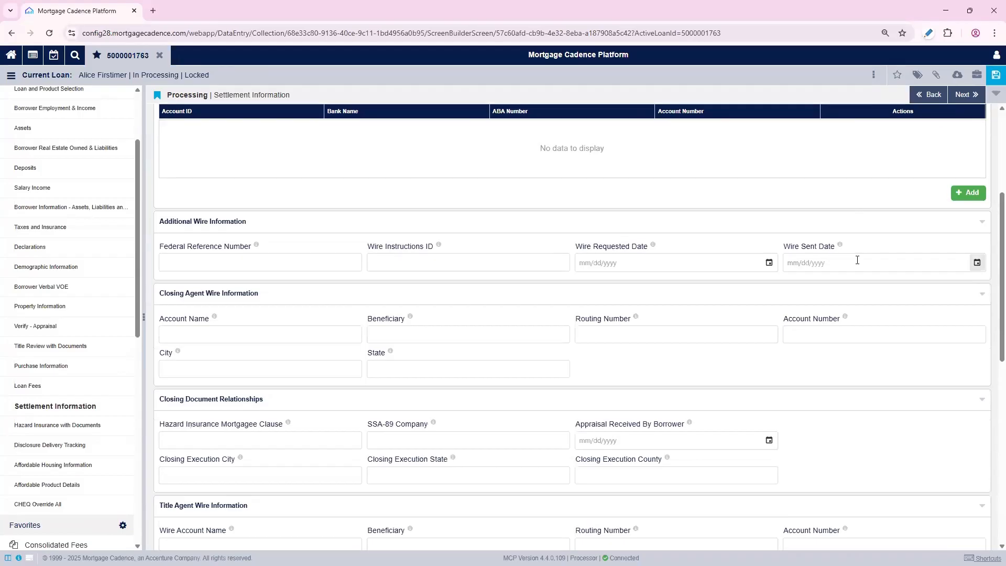
{"action": "scroll", "coordinate": [857, 262], "scroll_direction": "down", "scroll_amount": 2}
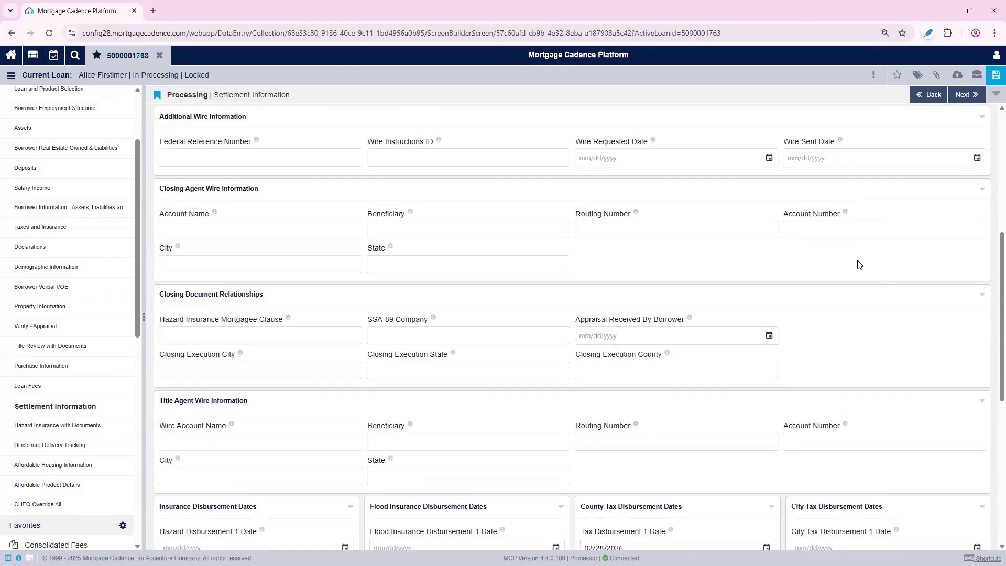
{"action": "scroll", "coordinate": [860, 265], "scroll_direction": "up", "scroll_amount": 5}
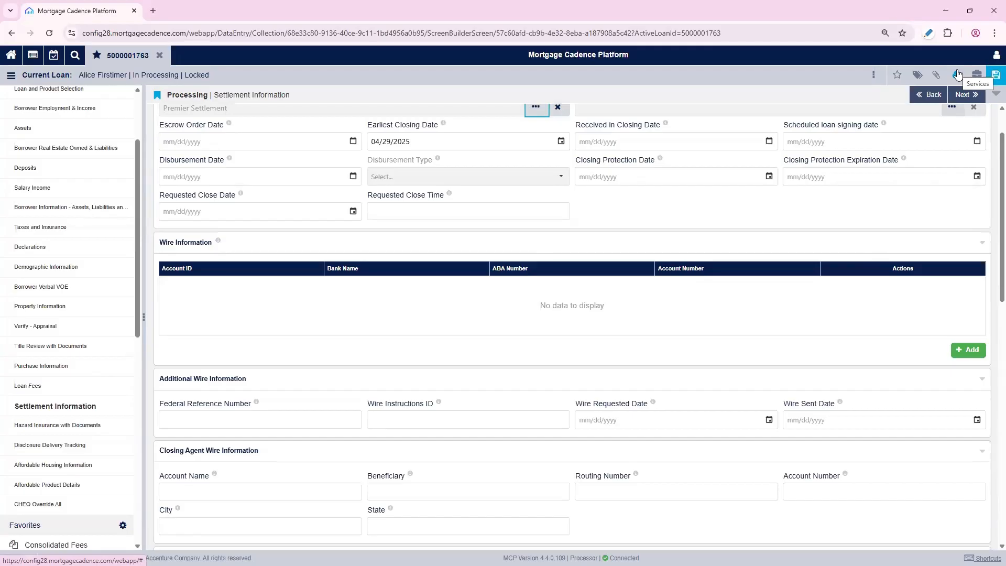
{"action": "left_click", "coordinate": [957, 74]}
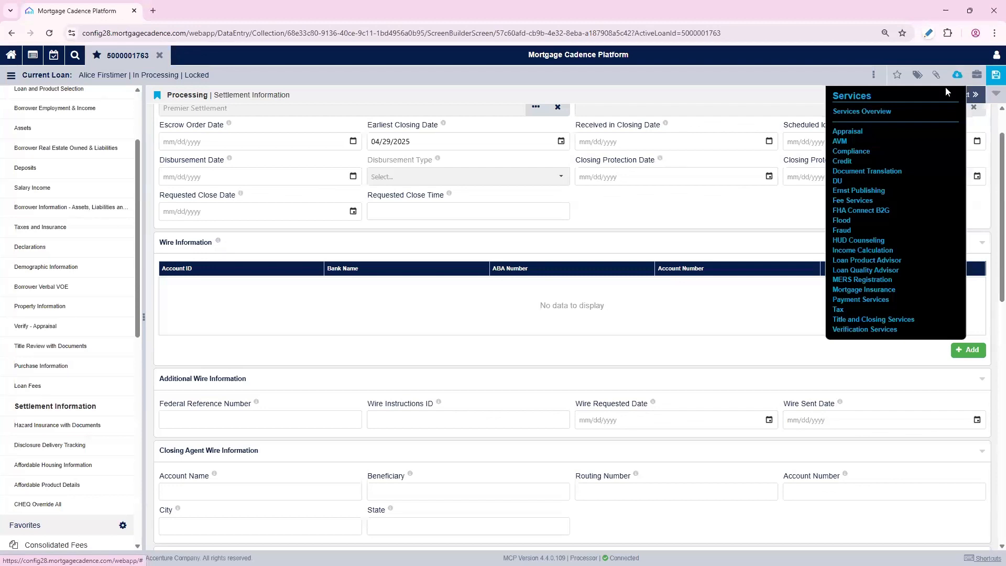
{"action": "left_click", "coordinate": [910, 321]}
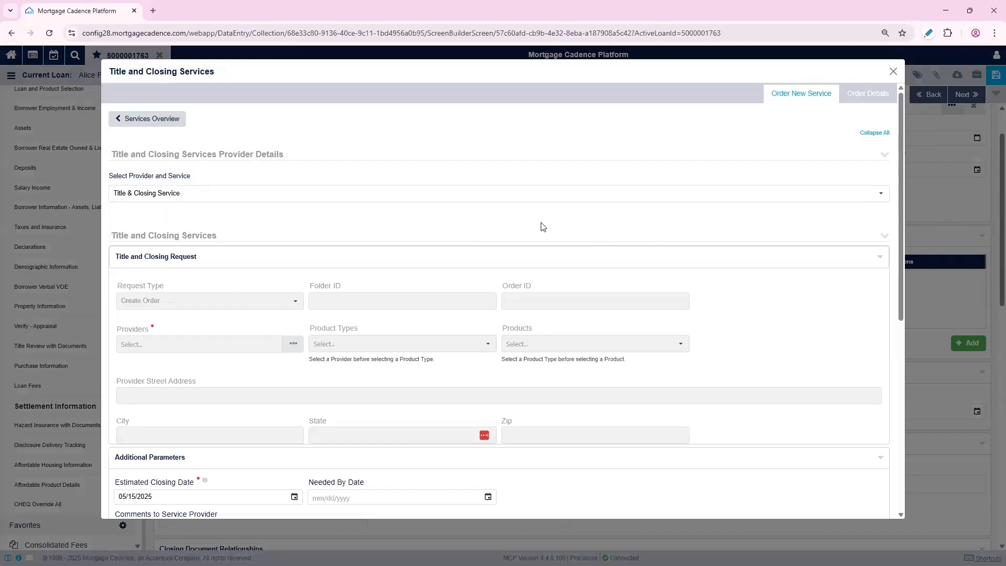
{"action": "left_click", "coordinate": [294, 345]}
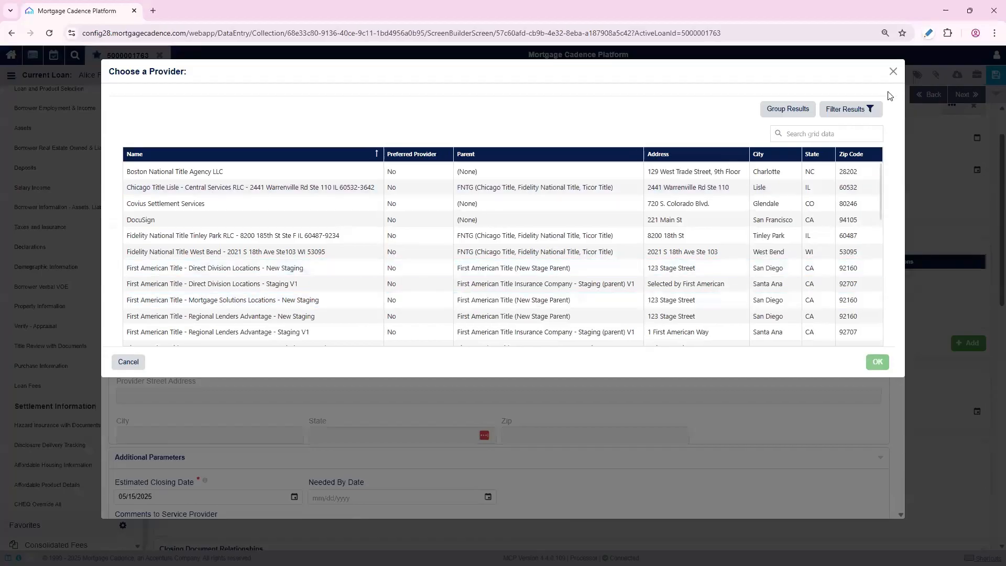
{"action": "left_click", "coordinate": [845, 135]}
{"action": "type", "text": "m"}
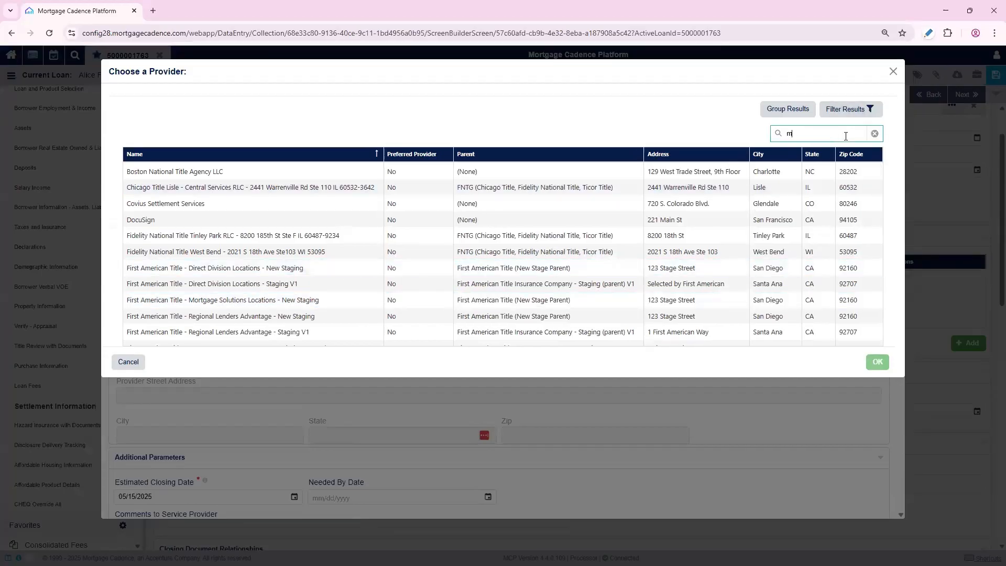
{"action": "type", "text": "c"}
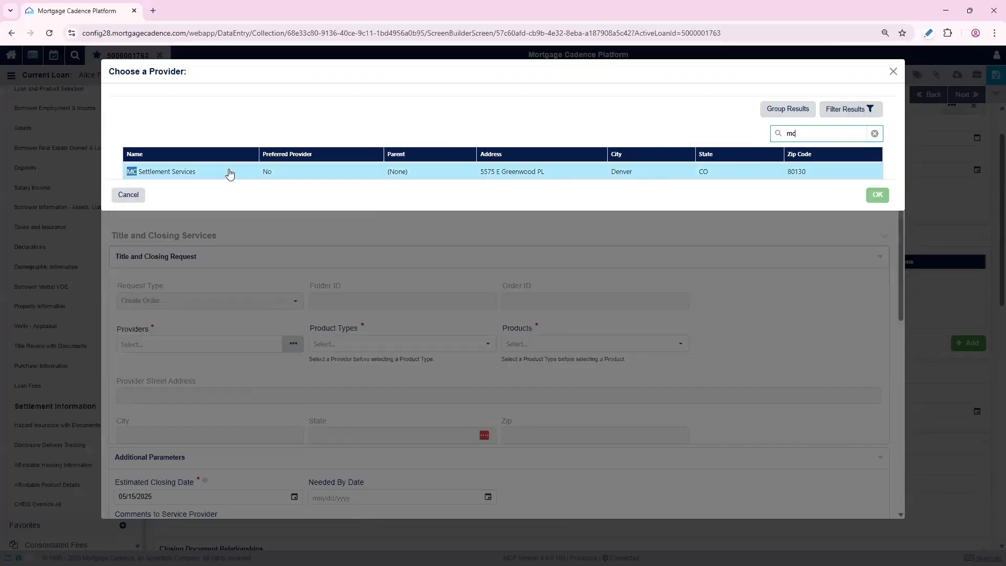
{"action": "left_click", "coordinate": [229, 174]}
{"action": "left_click", "coordinate": [877, 195]}
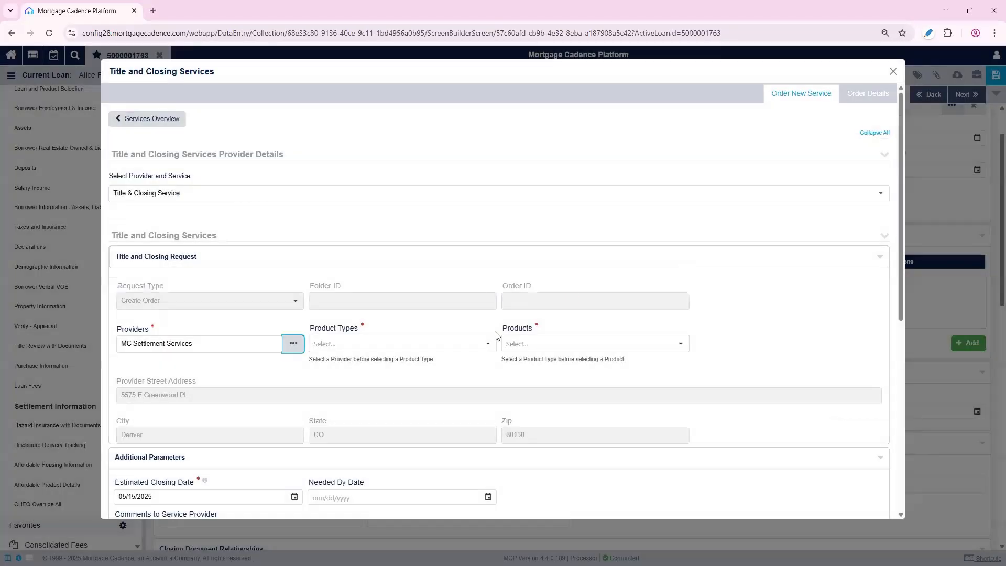
- Set the title order's product type to Title and Escrow/Settlement and its product to Test Title Commitment
{"action": "left_click", "coordinate": [479, 347]}
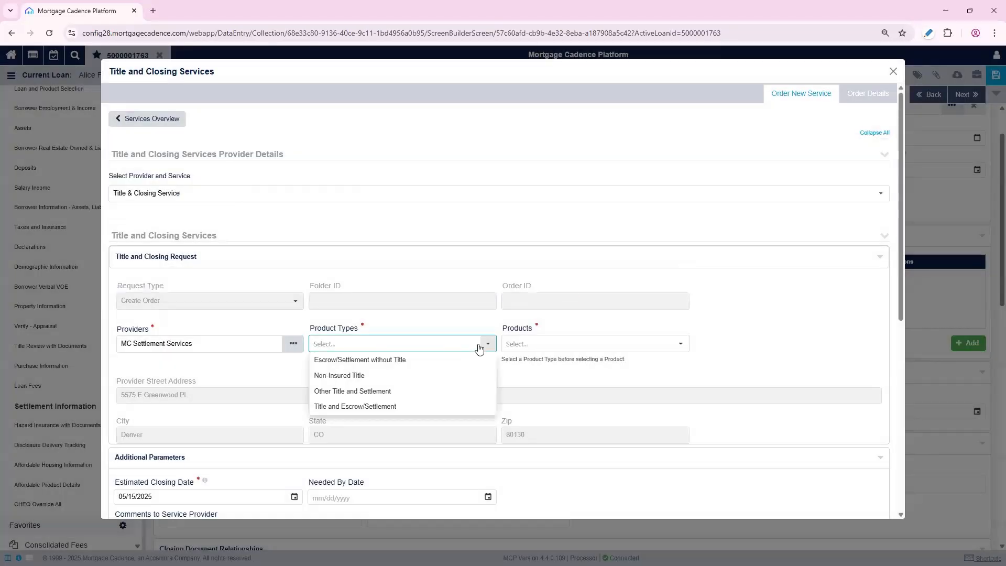
{"action": "left_click", "coordinate": [425, 408]}
{"action": "left_click", "coordinate": [558, 350]}
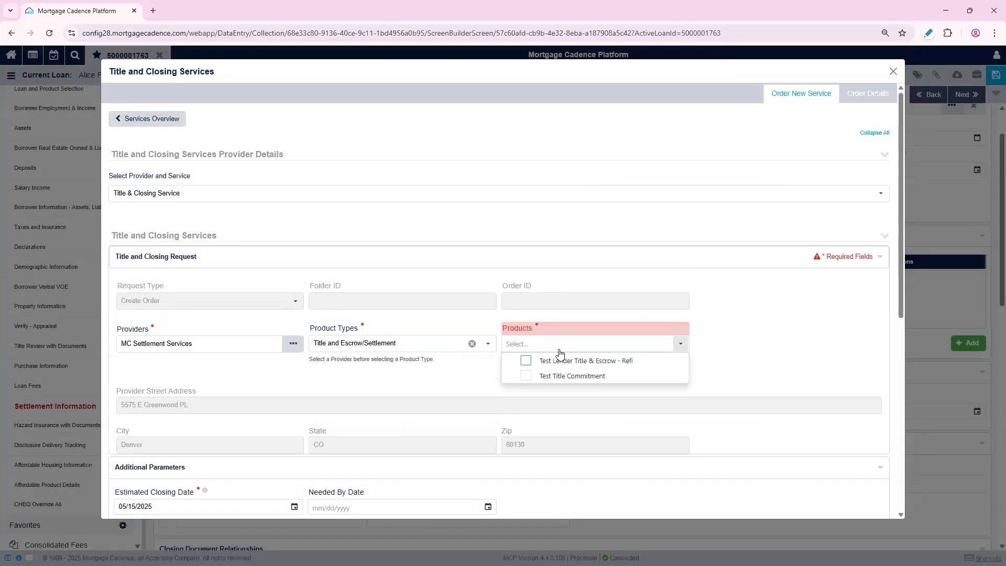
{"action": "left_click", "coordinate": [526, 376]}
{"action": "left_click", "coordinate": [433, 385]}
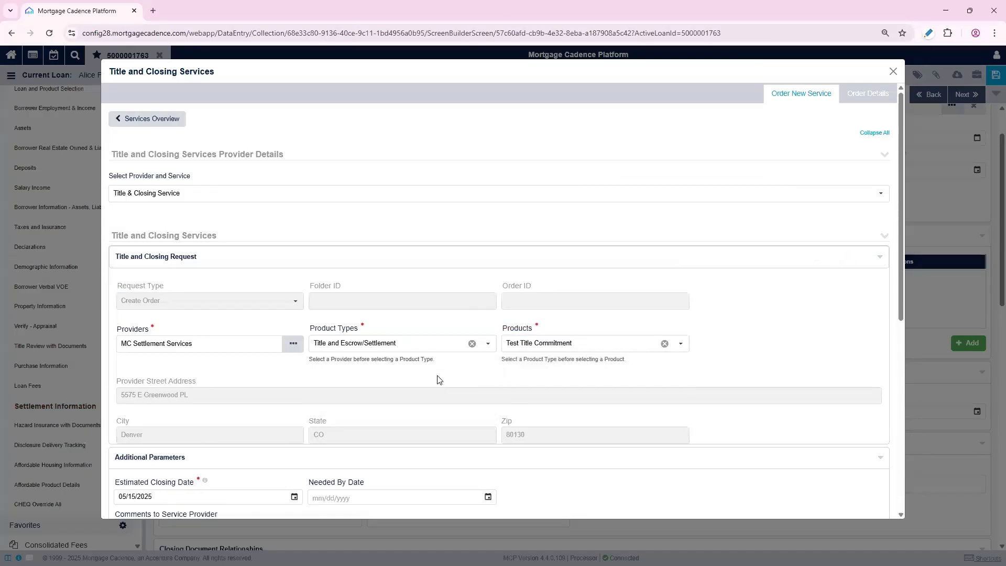
- Search the order's document list for "sales" and include the Sales Contract in the order
{"action": "scroll", "coordinate": [440, 374], "scroll_direction": "down", "scroll_amount": 3}
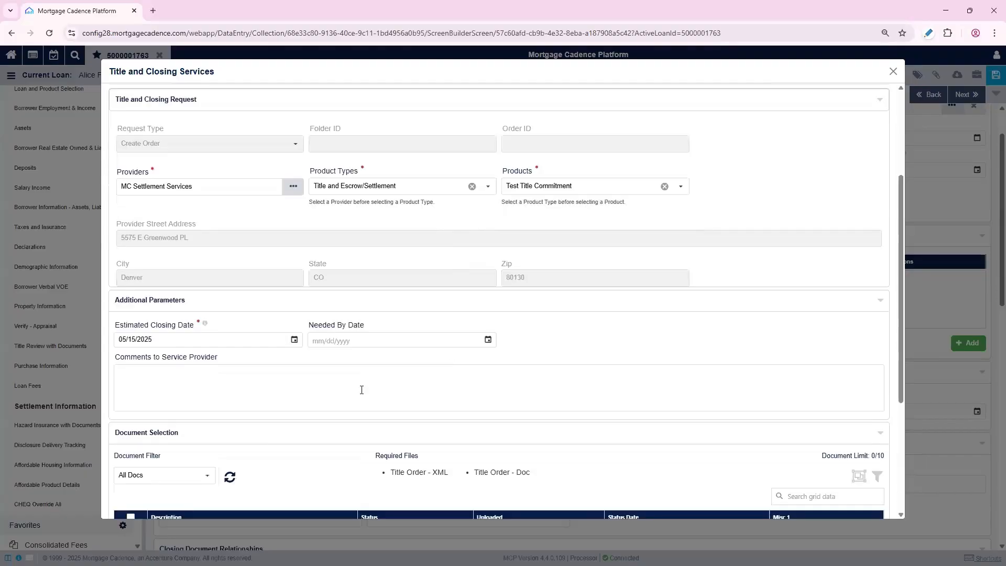
{"action": "scroll", "coordinate": [208, 348], "scroll_direction": "down", "scroll_amount": 3}
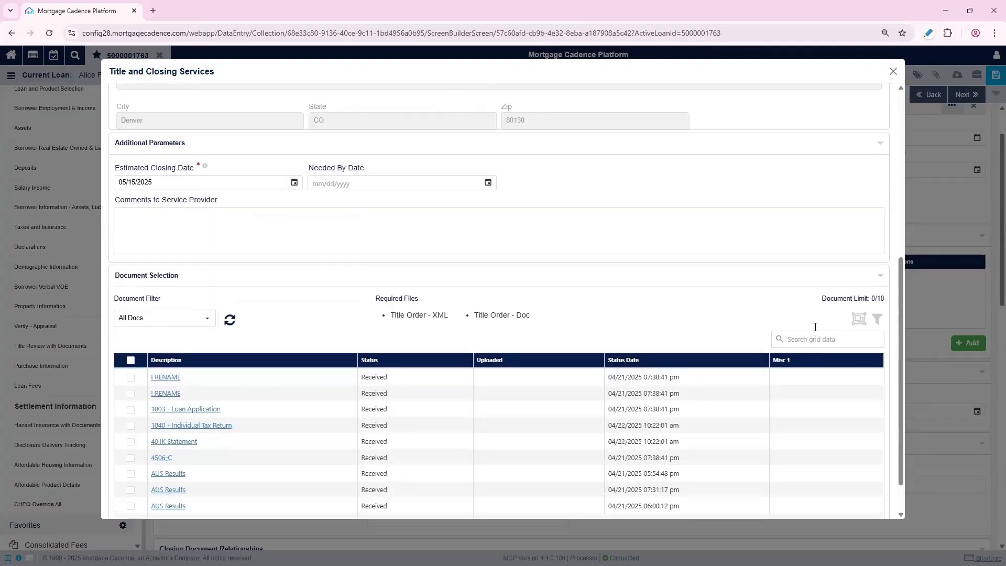
{"action": "left_click", "coordinate": [814, 335]}
{"action": "type", "text": "sales"}
{"action": "left_click", "coordinate": [130, 377]}
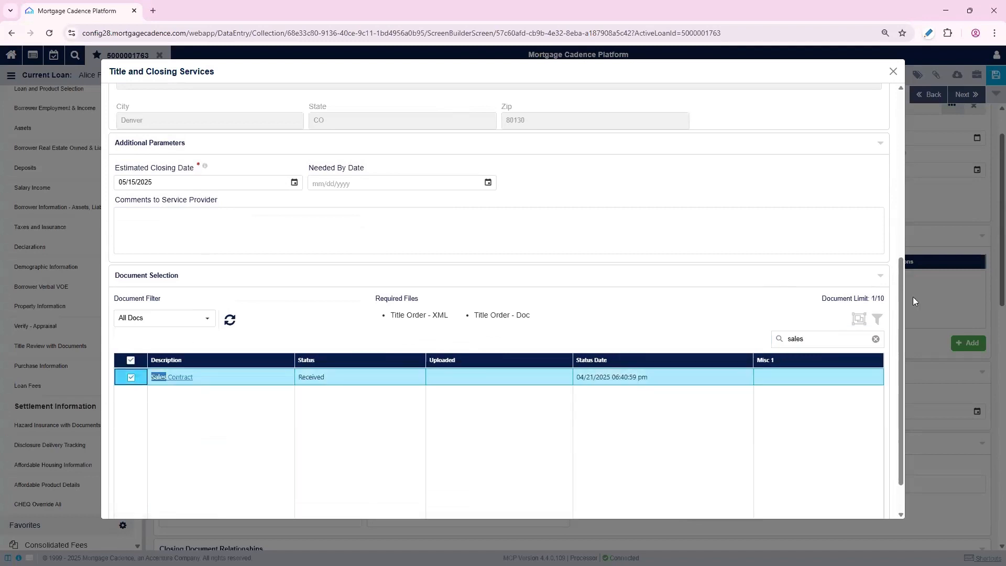
- Submit the title and closing order, saving the loan's unsaved changes, and dismiss the workflow warning
{"action": "scroll", "coordinate": [899, 289], "scroll_direction": "down", "scroll_amount": 1}
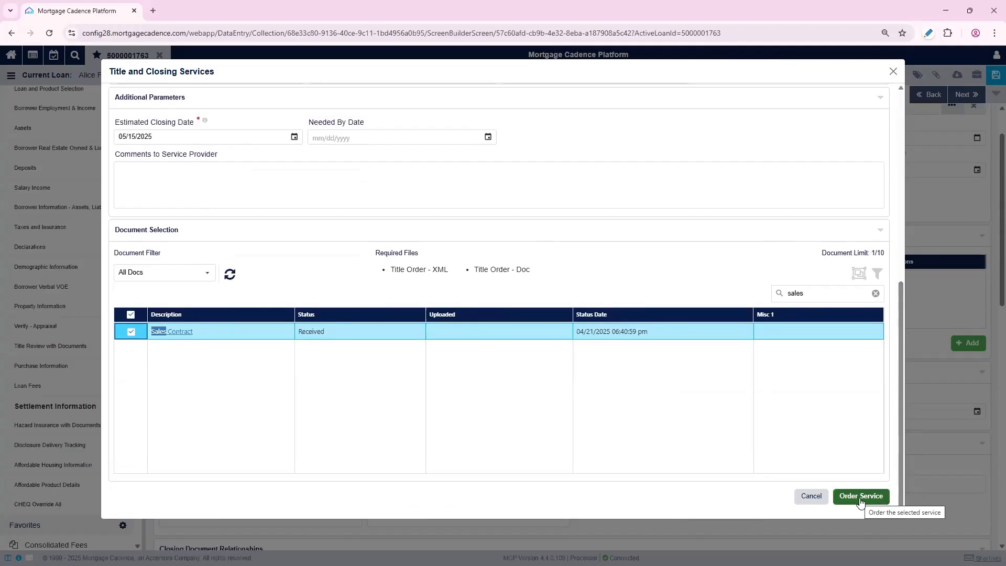
{"action": "left_click", "coordinate": [859, 497]}
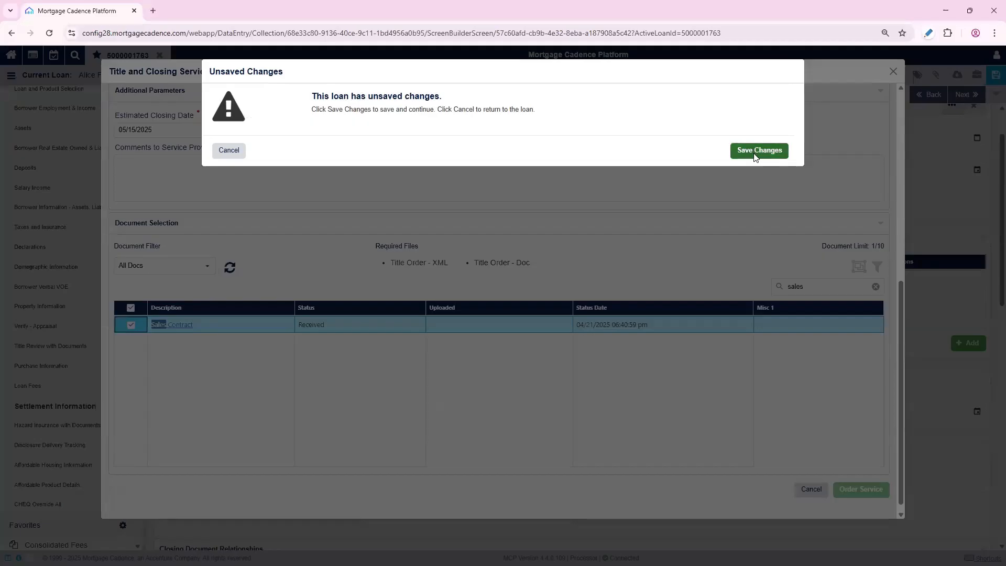
{"action": "left_click", "coordinate": [755, 156]}
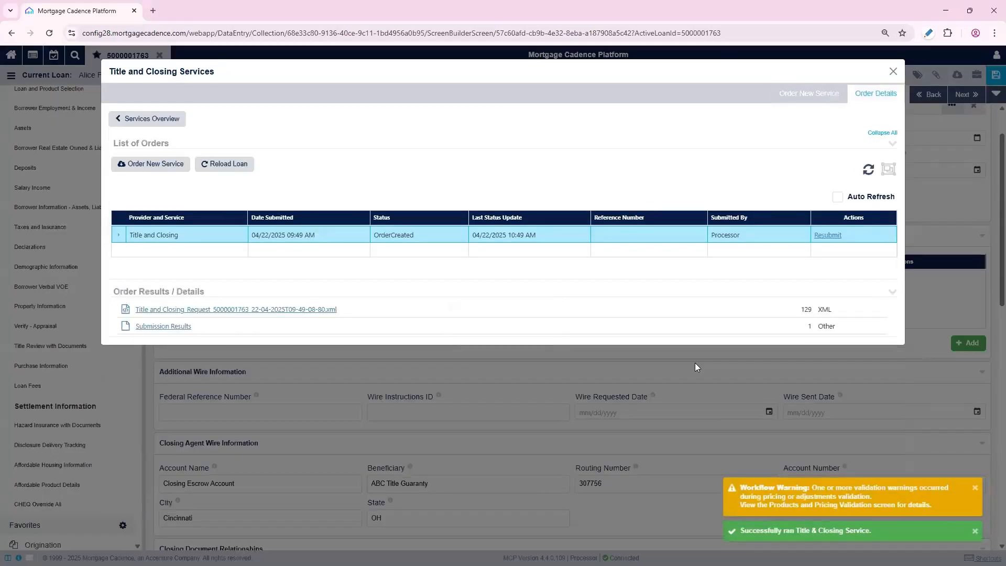
{"action": "left_click", "coordinate": [975, 490]}
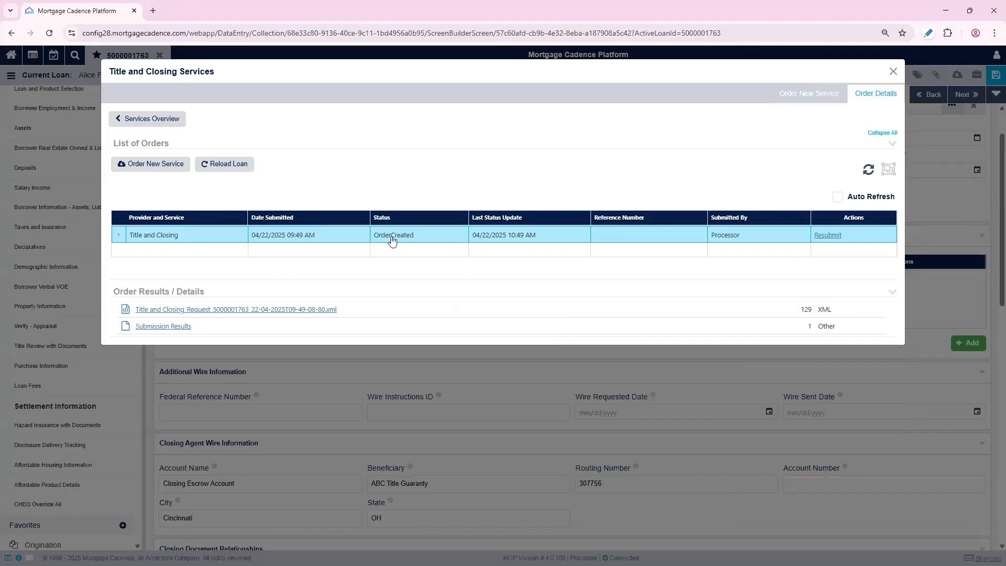
- Refresh the title and closing order's status, check it in the Services Overview, and close the overview
{"action": "left_click", "coordinate": [868, 169]}
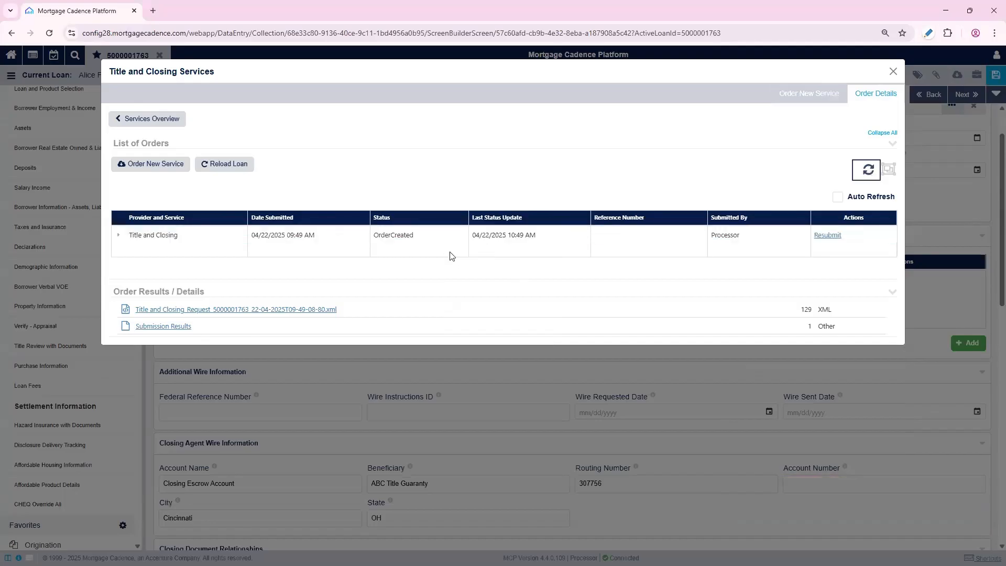
{"action": "left_click", "coordinate": [180, 118]}
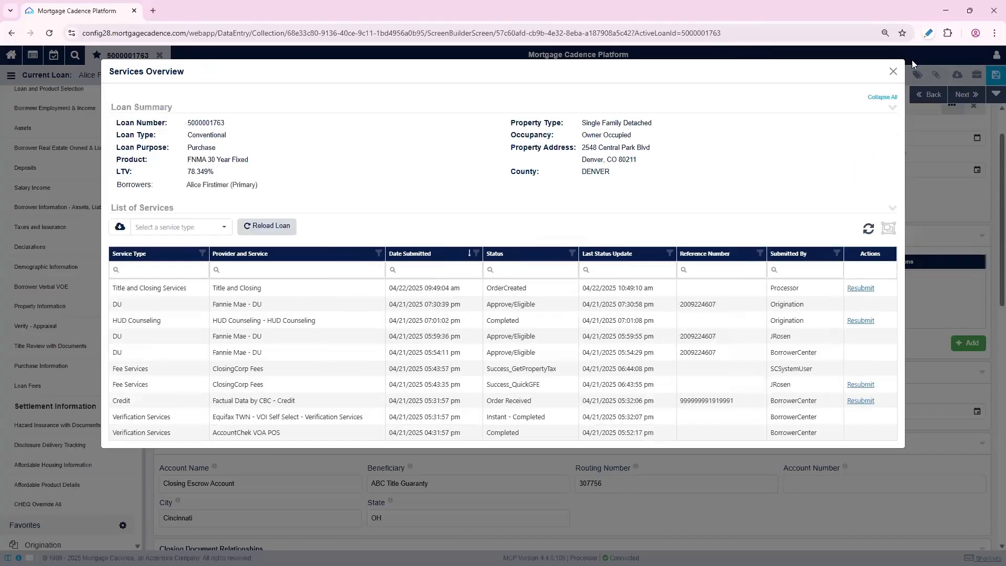
{"action": "left_click", "coordinate": [890, 72]}
- Start an appraisal order with the Mercury Appraisal New Order - SC service and retrieve its order fields
{"action": "left_click", "coordinate": [956, 74]}
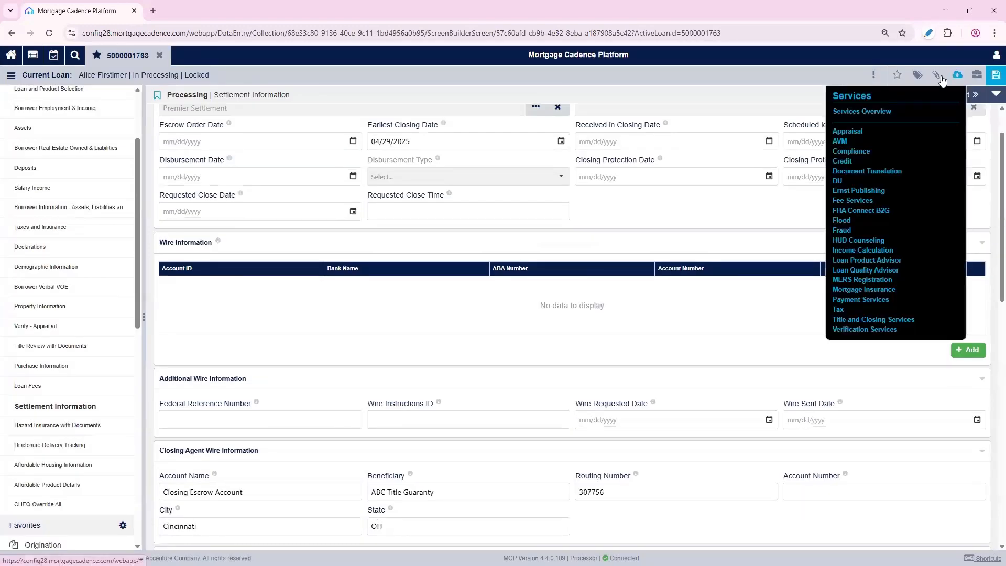
{"action": "left_click", "coordinate": [860, 135]}
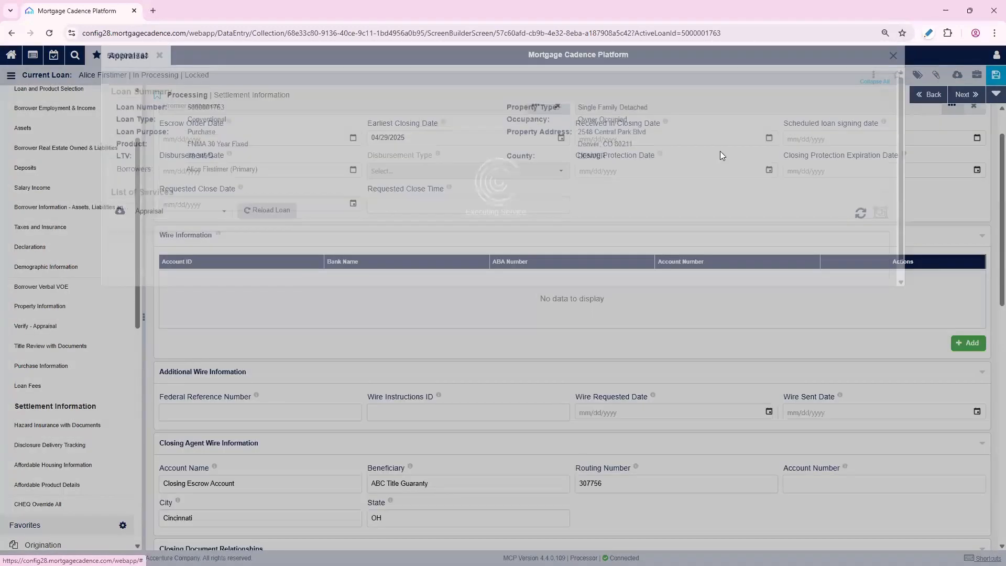
{"action": "left_click", "coordinate": [596, 194]}
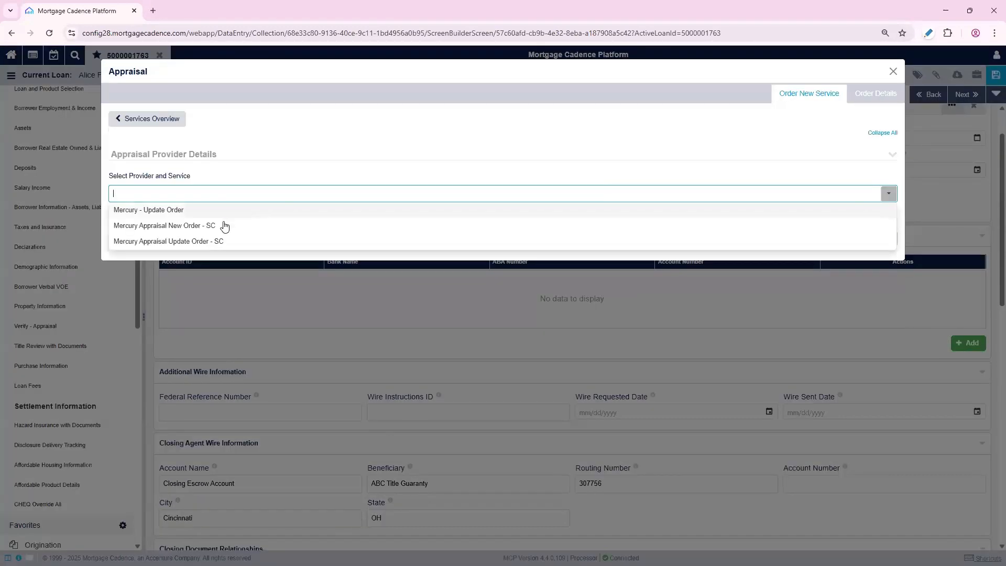
{"action": "left_click", "coordinate": [220, 226]}
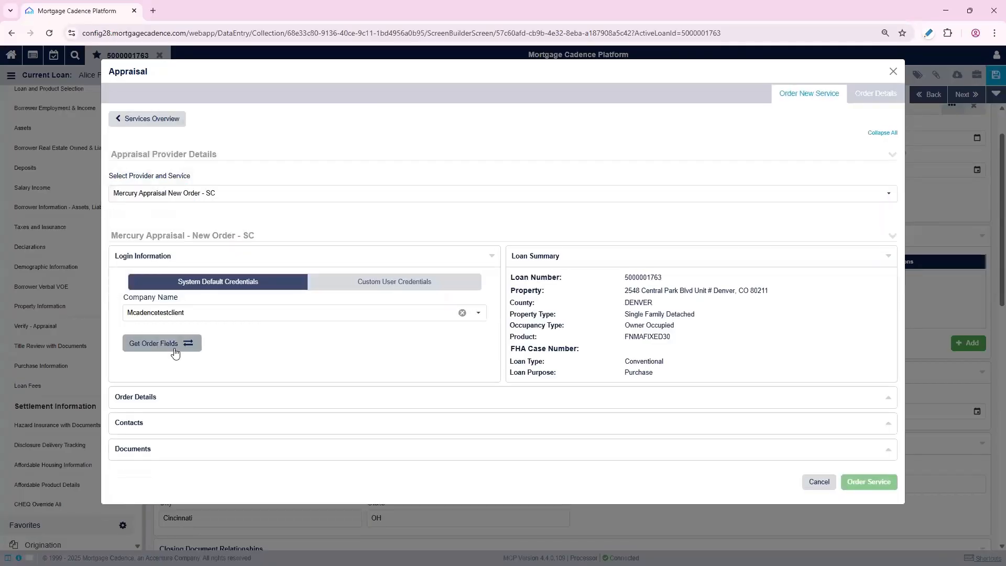
{"action": "left_click", "coordinate": [175, 350]}
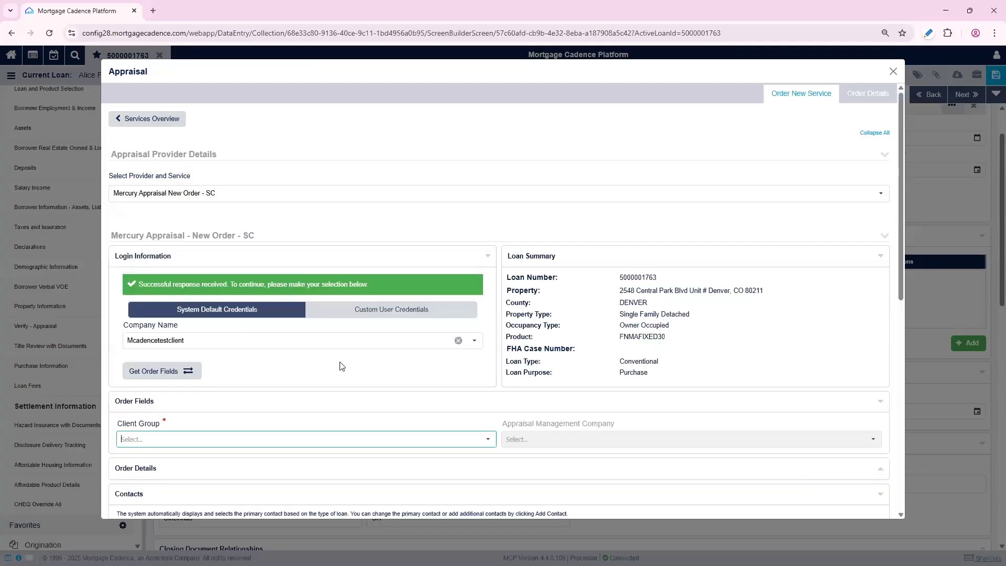
- Set the appraisal order's client group to Test Group1 and its appraisal management company to MCP Test Company
{"action": "left_click", "coordinate": [486, 440]}
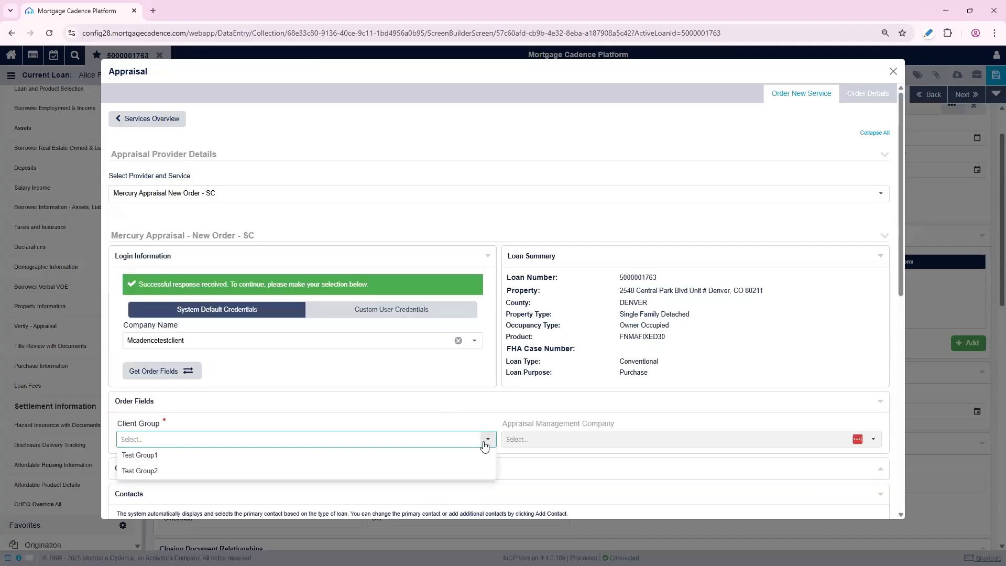
{"action": "left_click", "coordinate": [420, 456]}
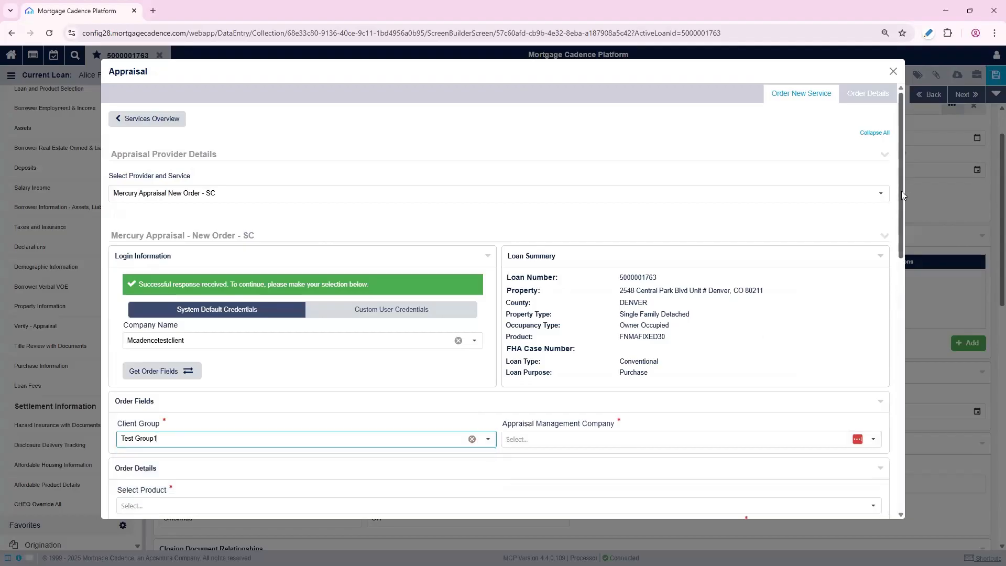
{"action": "left_click_drag", "start_coordinate": [901, 190], "coordinate": [901, 226]}
{"action": "left_click", "coordinate": [872, 256]}
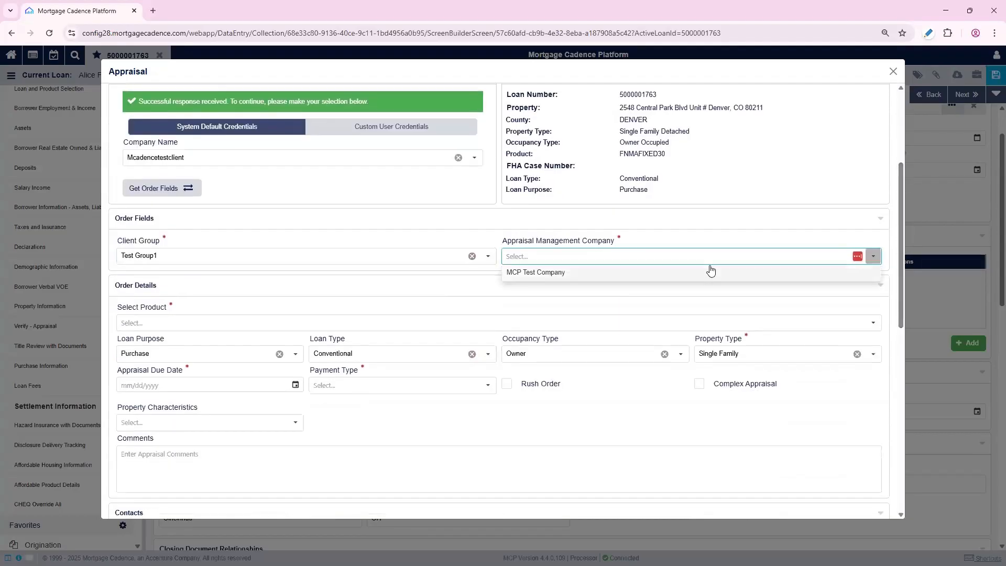
{"action": "left_click", "coordinate": [679, 273]}
- Choose Uniform Residential Appraisal (FNMA 1004) as the appraisal product and set the due date to 05/05/2025
{"action": "left_click", "coordinate": [471, 322]}
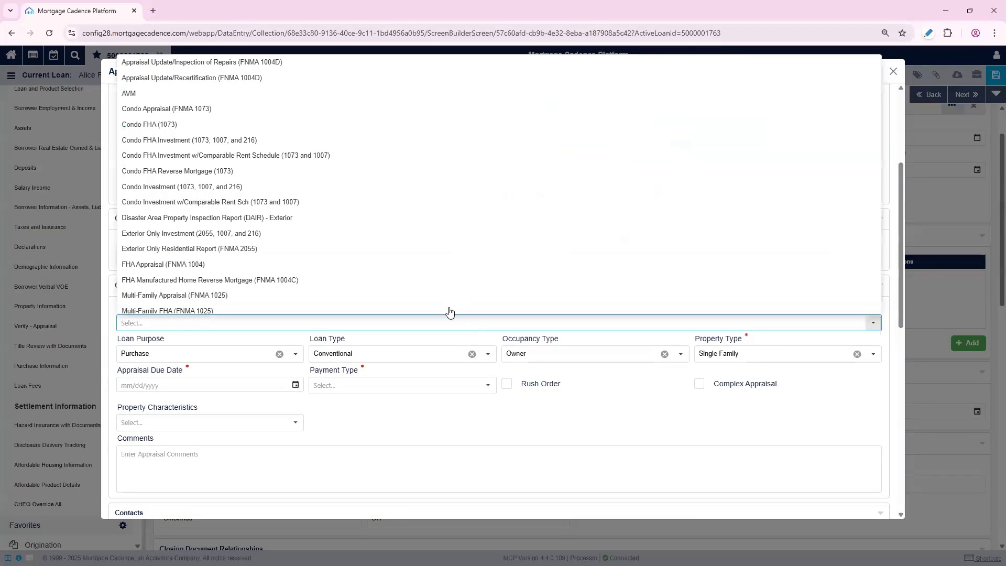
{"action": "scroll", "coordinate": [357, 187], "scroll_direction": "down", "scroll_amount": 3}
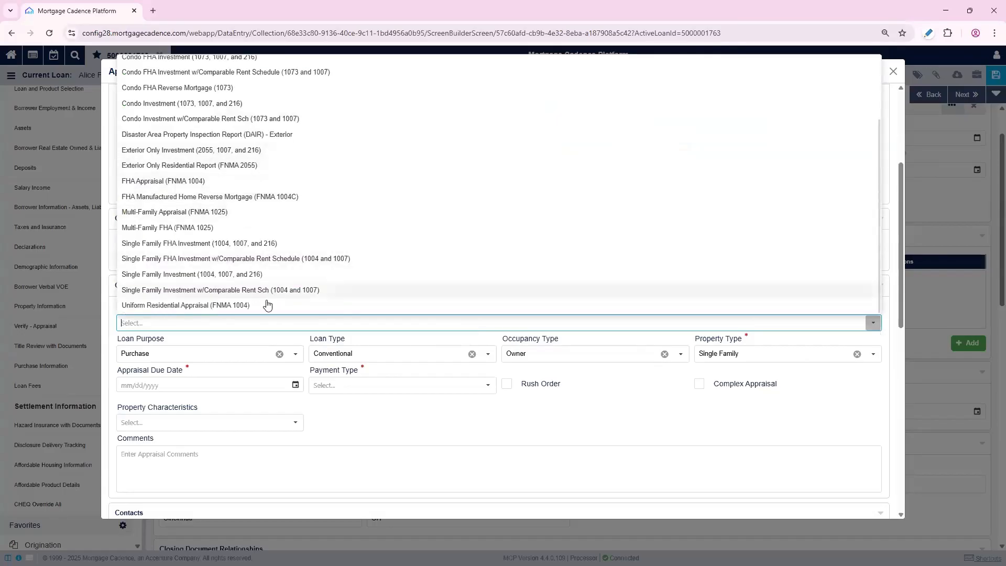
{"action": "left_click", "coordinate": [262, 306]}
{"action": "left_click", "coordinate": [295, 385]}
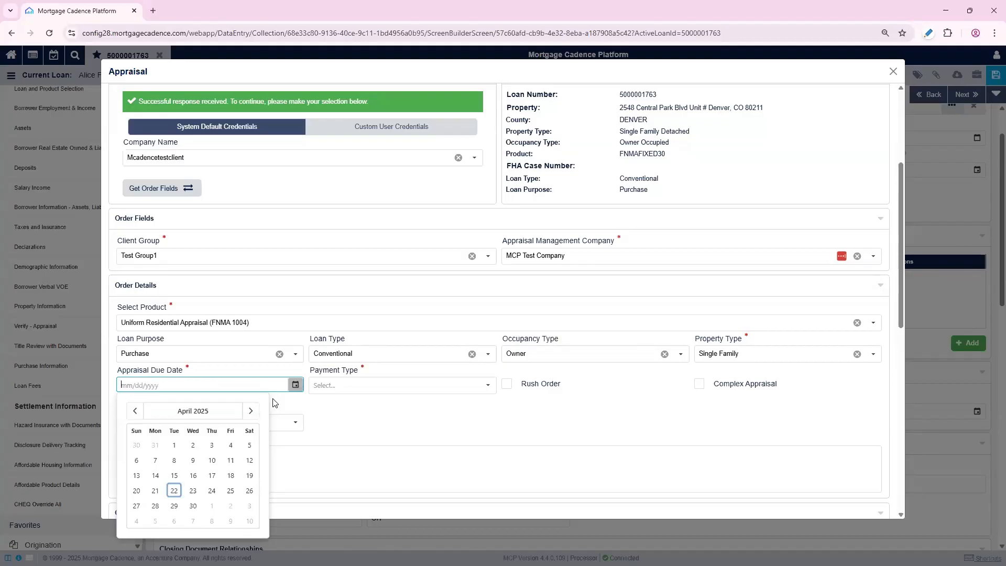
{"action": "left_click", "coordinate": [155, 521]}
- Set the appraisal's payment type to Invoice and its property characteristics to None
{"action": "left_click", "coordinate": [387, 386]}
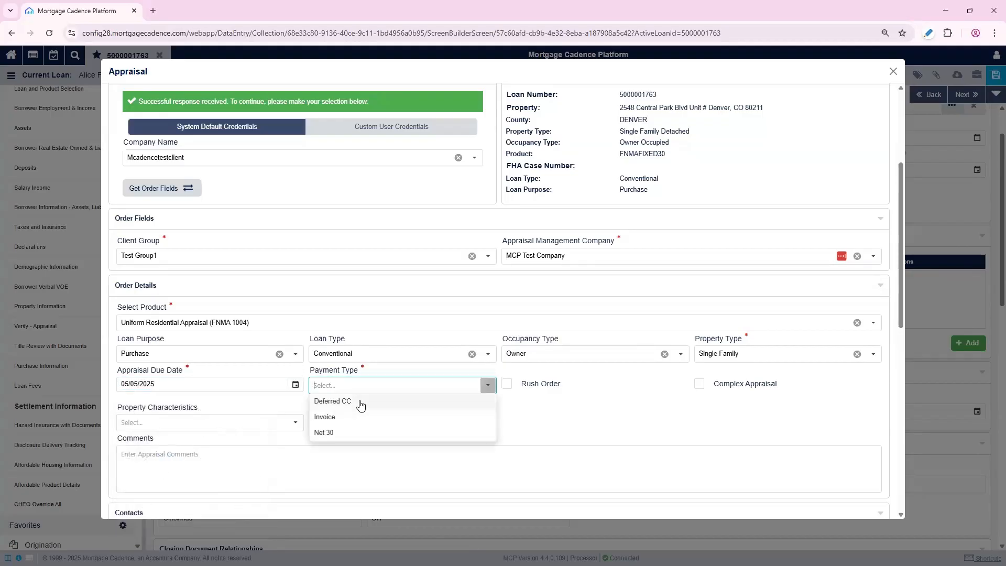
{"action": "left_click", "coordinate": [361, 419]}
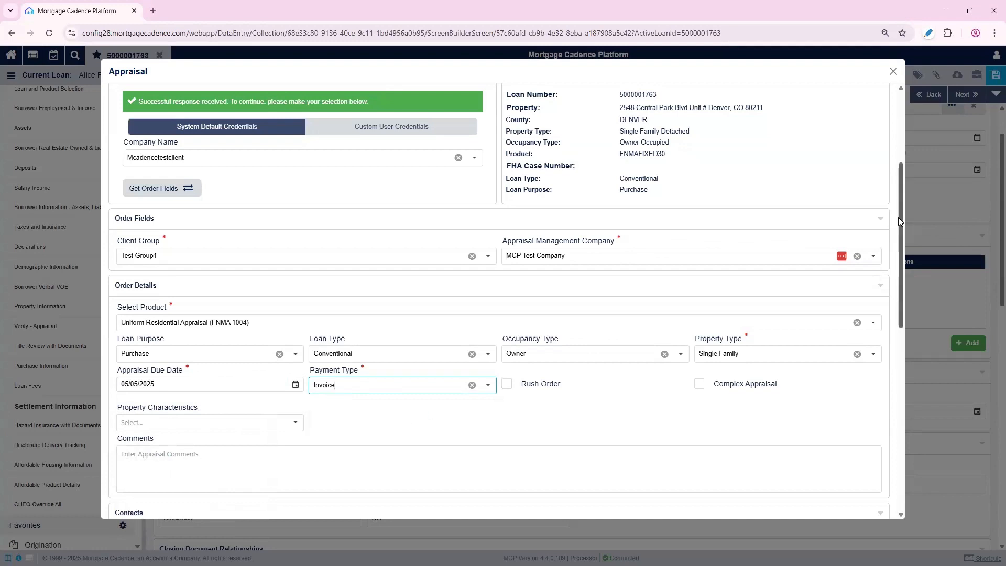
{"action": "left_click_drag", "start_coordinate": [901, 214], "coordinate": [327, 308]}
{"action": "left_click", "coordinate": [288, 293]}
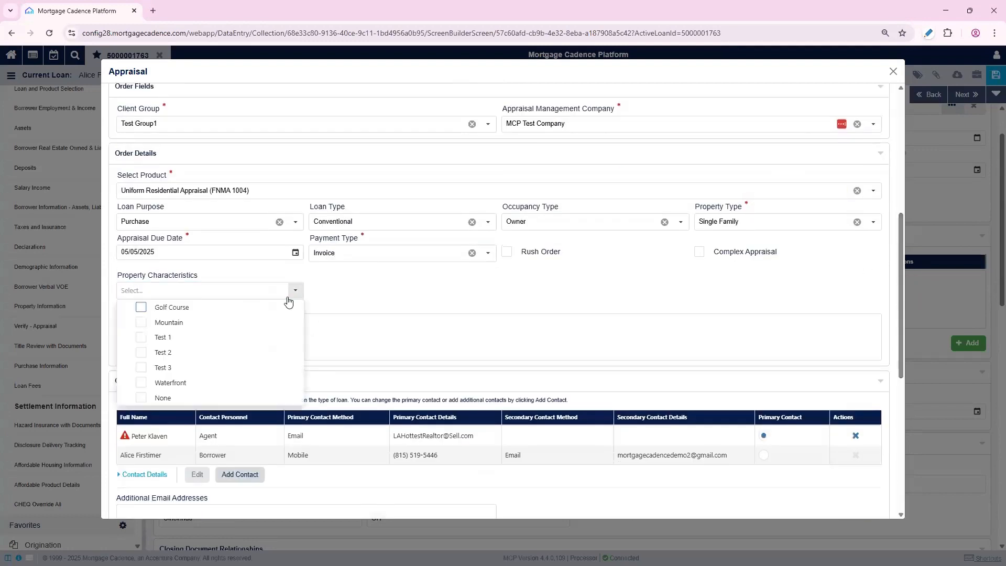
{"action": "left_click", "coordinate": [142, 397]}
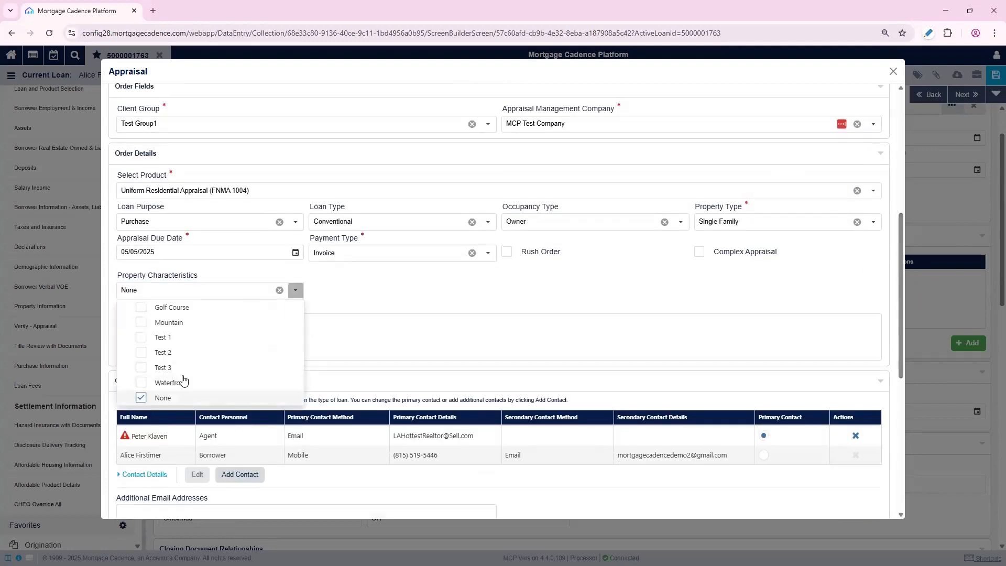
{"action": "left_click", "coordinate": [535, 294]}
- Switch the appraisal's primary contact to the borrower and then back to the agent
{"action": "left_click", "coordinate": [764, 455]}
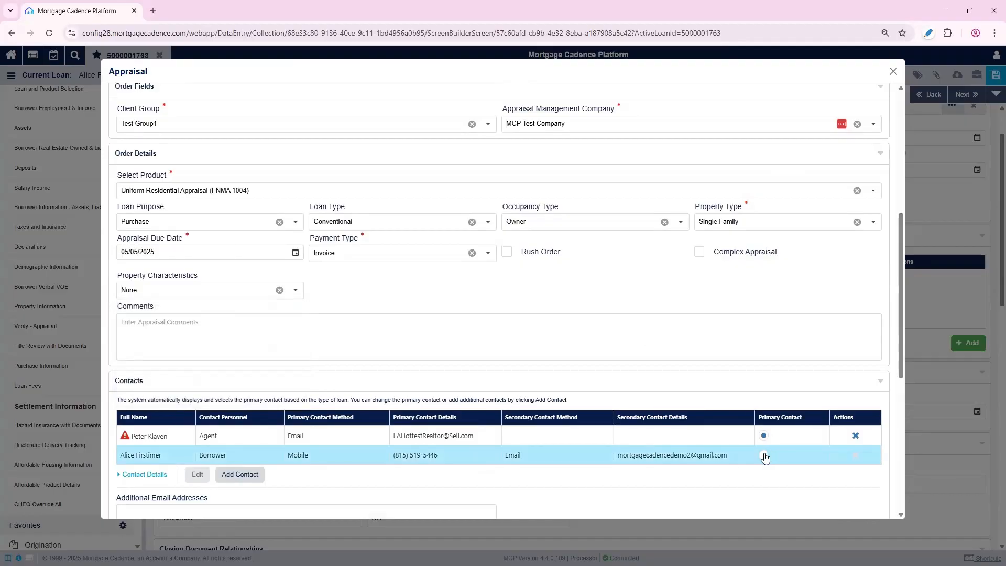
{"action": "left_click_drag", "start_coordinate": [900, 280], "coordinate": [900, 309]}
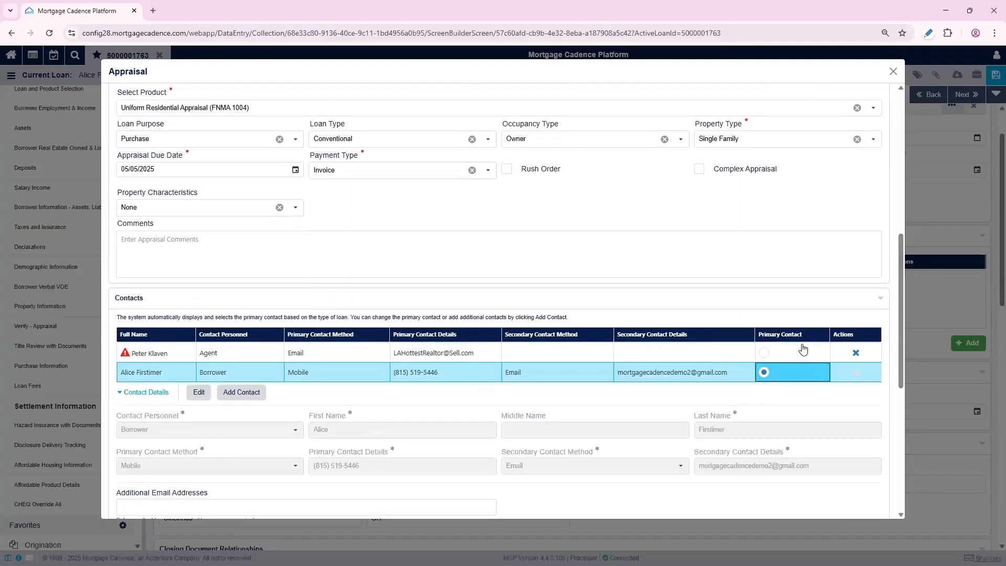
{"action": "left_click", "coordinate": [763, 352]}
- Edit the agent contact with Mobile as the secondary contact method, enter the agent's phone number, and save the contact
{"action": "scroll", "coordinate": [274, 395], "scroll_direction": "down", "scroll_amount": 2}
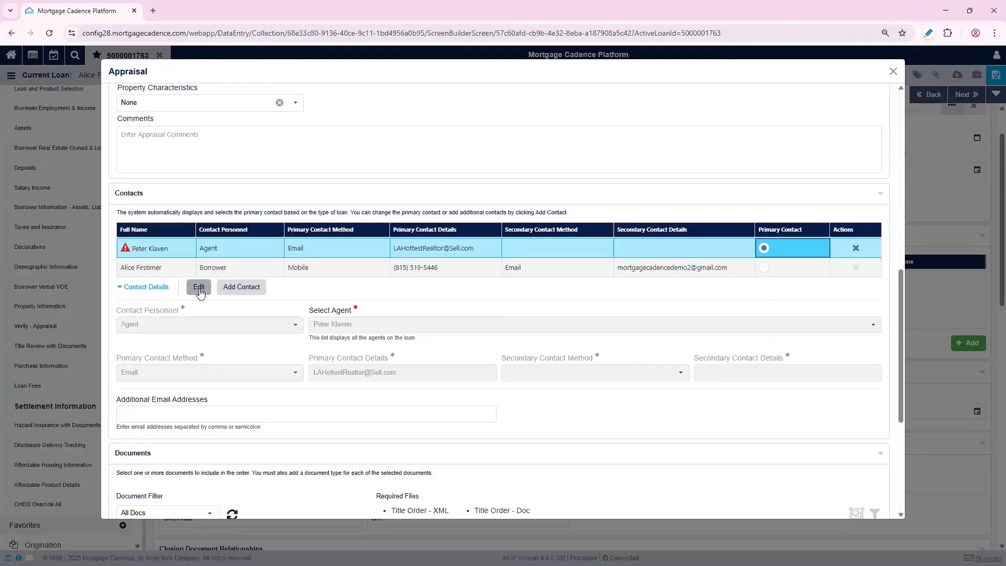
{"action": "left_click", "coordinate": [198, 287]}
{"action": "left_click", "coordinate": [569, 373]}
{"action": "left_click", "coordinate": [545, 406]}
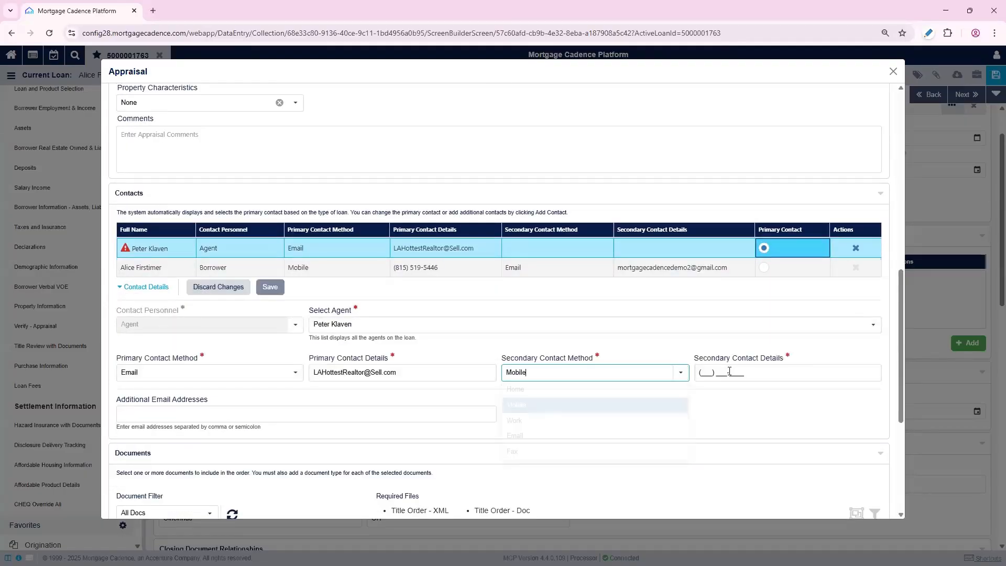
{"action": "left_click", "coordinate": [695, 373]}
{"action": "type", "text": "555) 5"}
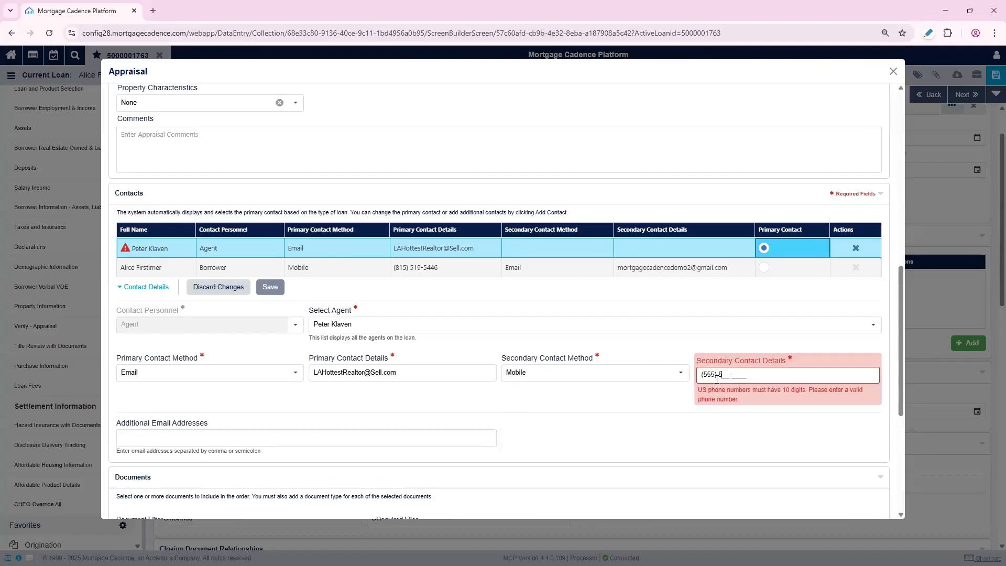
{"action": "type", "text": "55-5555"}
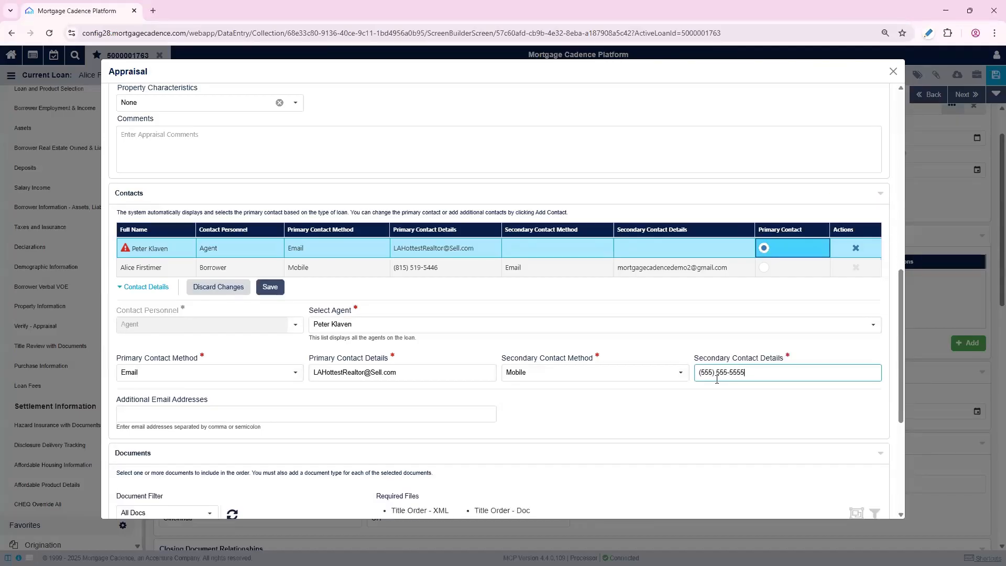
{"action": "left_click", "coordinate": [270, 288]}
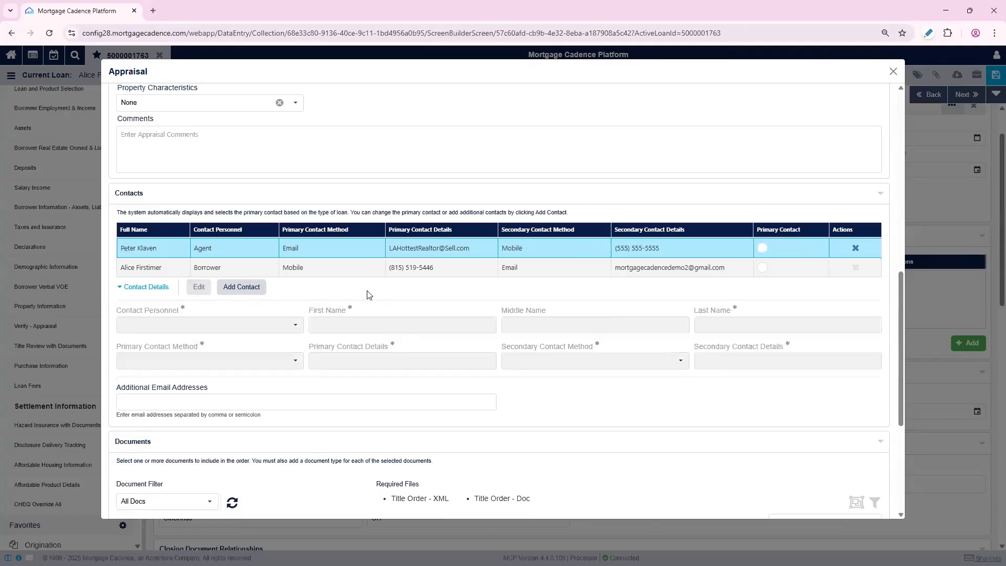
- Attach the Sales Contract to the appraisal order with Sales Contract as its Mercury document type, submit the order and close the Appraisal window
{"action": "scroll", "coordinate": [414, 298], "scroll_direction": "down", "scroll_amount": 5}
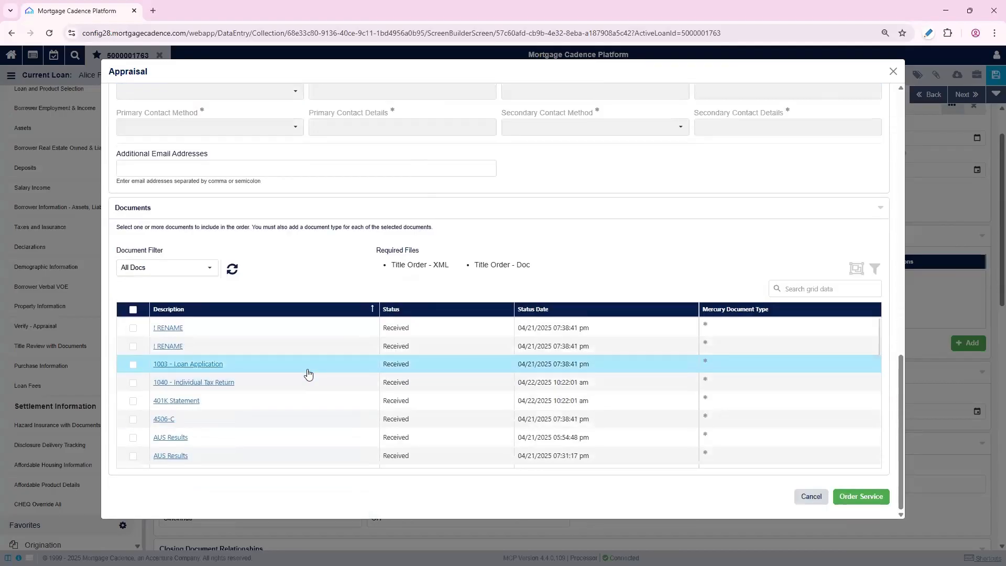
{"action": "left_click", "coordinate": [829, 288]}
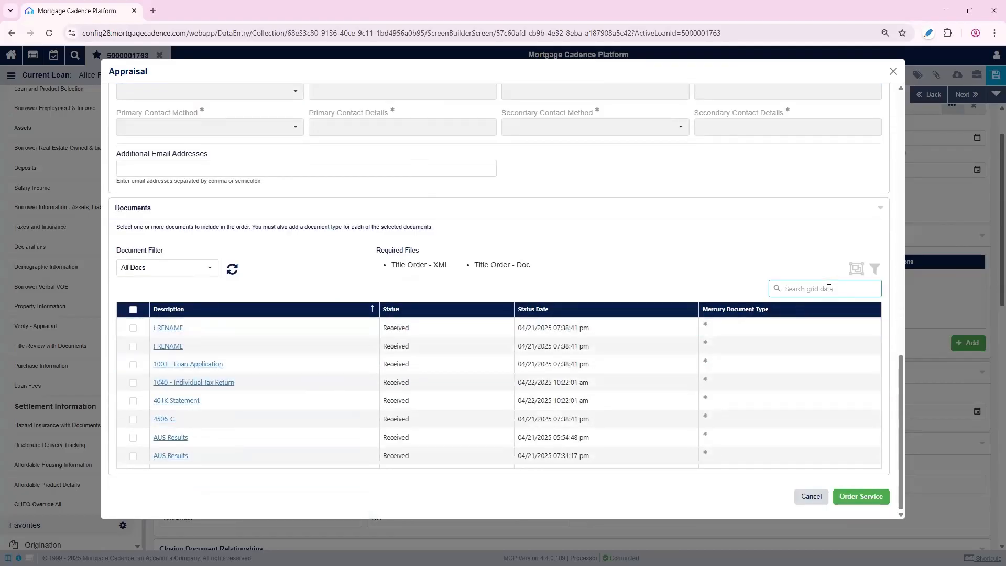
{"action": "type", "text": "sales"}
{"action": "left_click", "coordinate": [133, 335]}
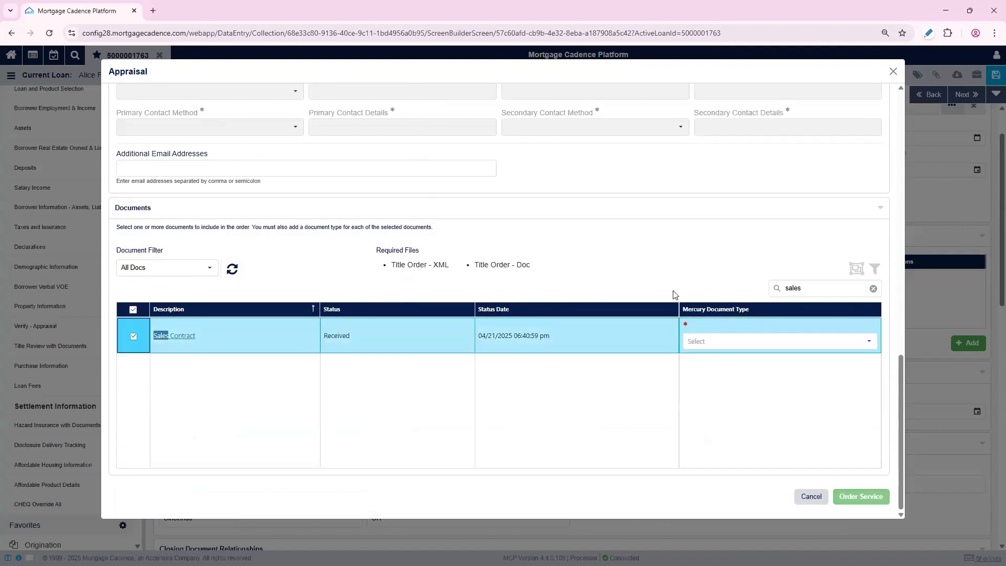
{"action": "left_click", "coordinate": [725, 343]}
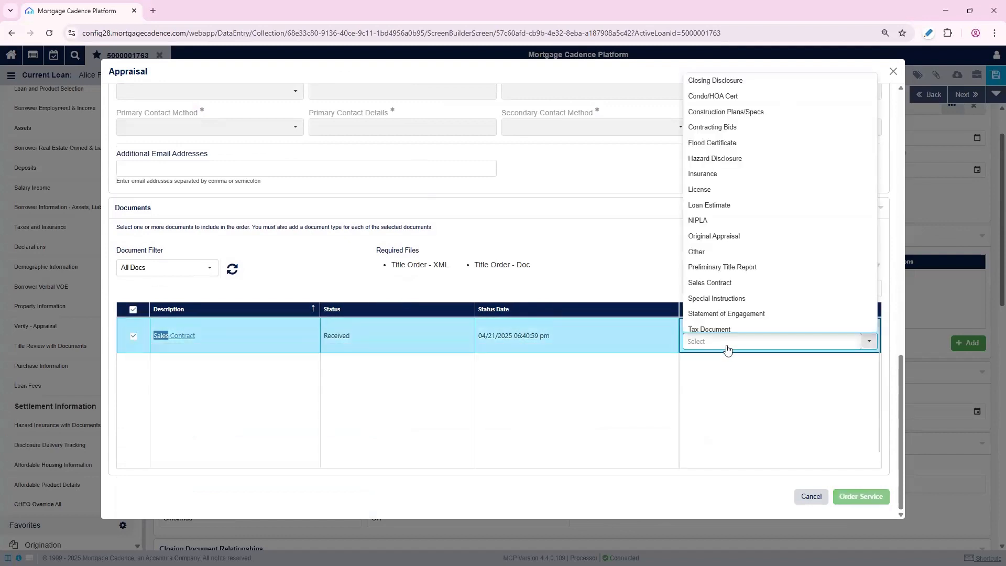
{"action": "left_click", "coordinate": [709, 283]}
{"action": "left_click", "coordinate": [861, 496]}
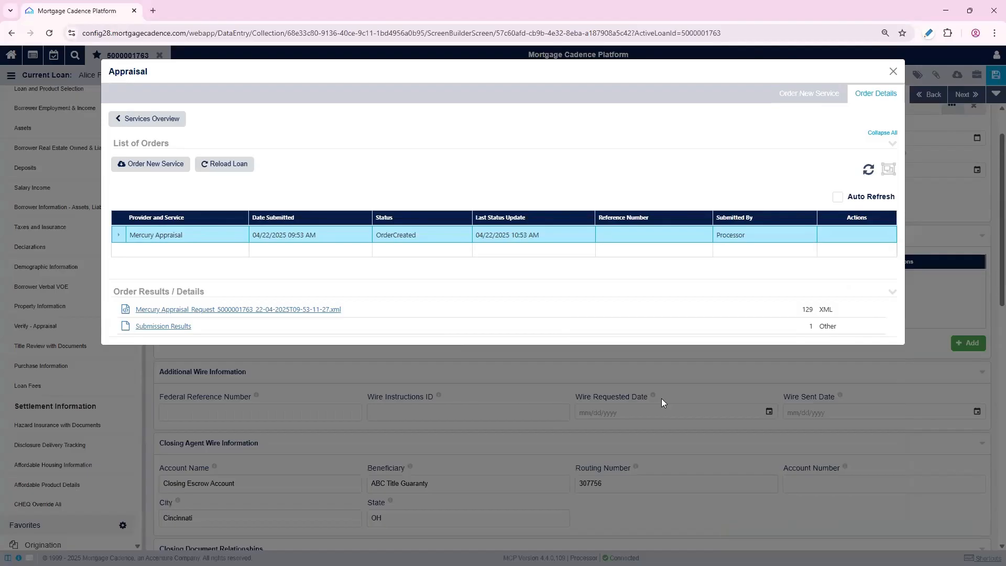
{"action": "left_click", "coordinate": [893, 72]}
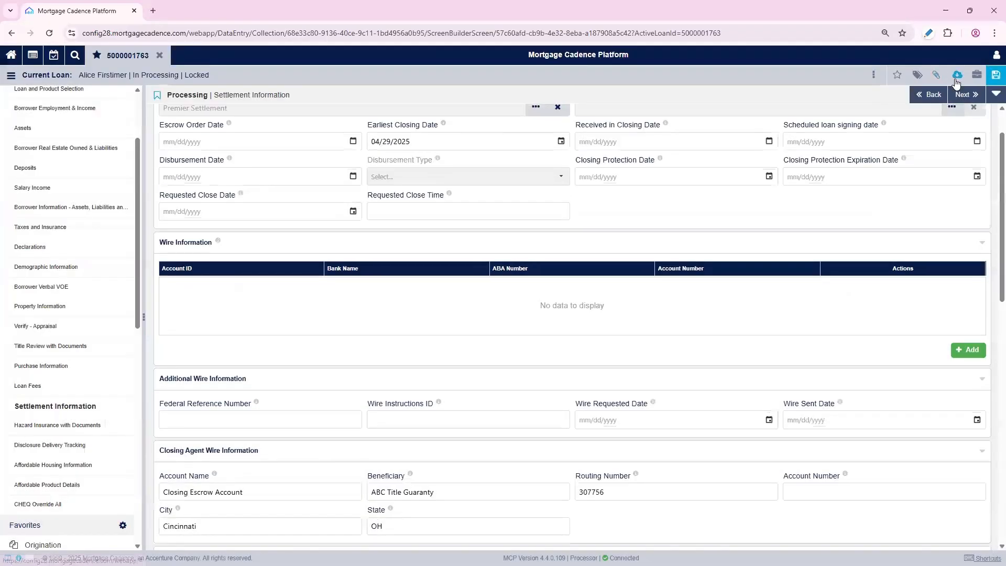
- Order the DataVerify - DRIVE compliance service for the borrower and close the Compliance window
{"action": "left_click", "coordinate": [956, 82]}
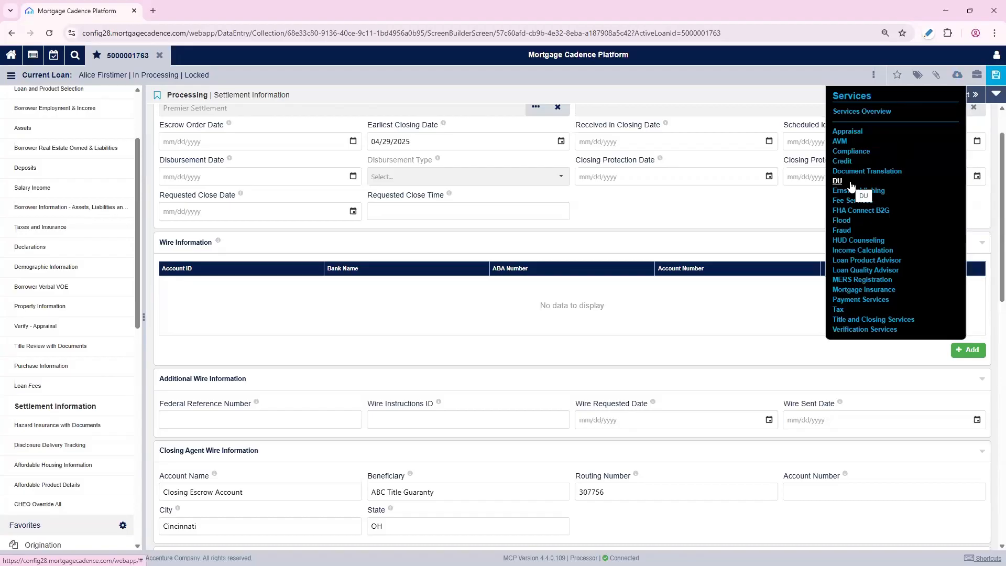
{"action": "left_click", "coordinate": [867, 152]}
{"action": "left_click", "coordinate": [520, 197]}
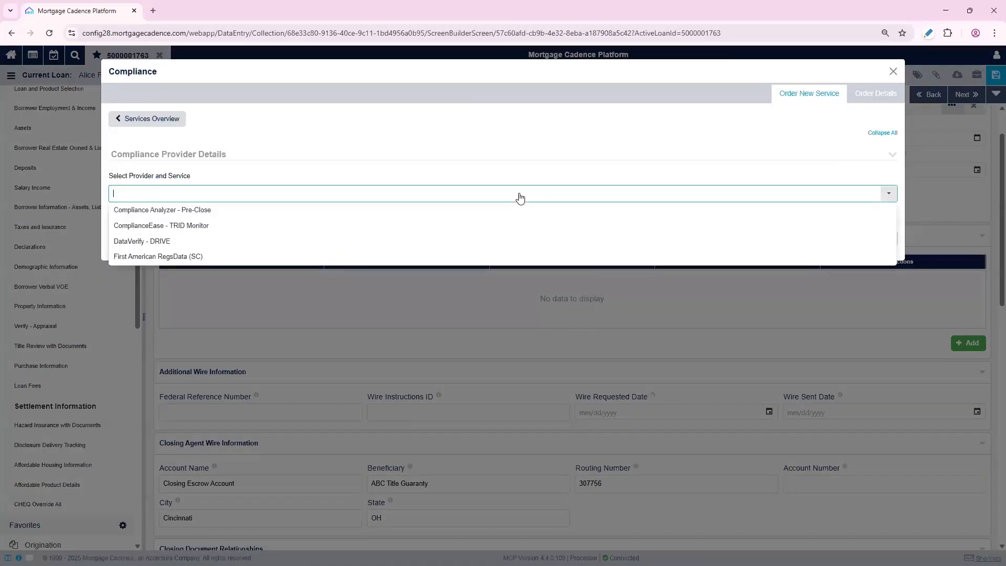
{"action": "left_click", "coordinate": [285, 242]}
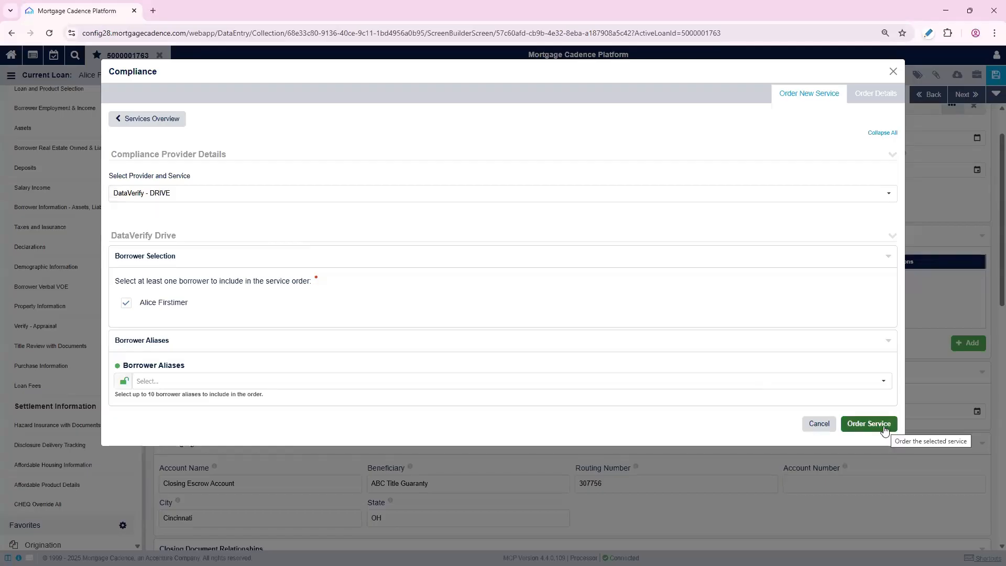
{"action": "left_click", "coordinate": [869, 424]}
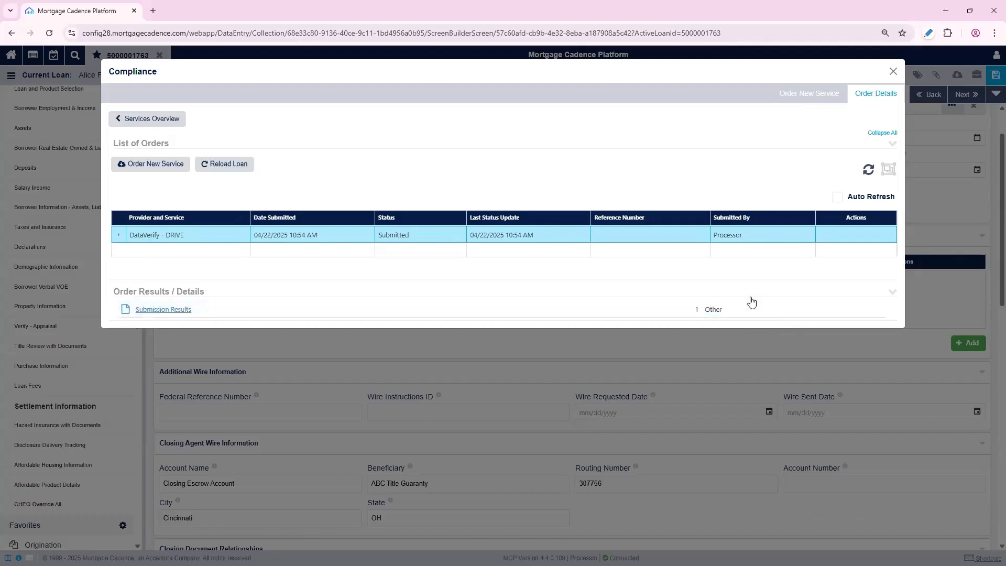
{"action": "left_click", "coordinate": [893, 72]}
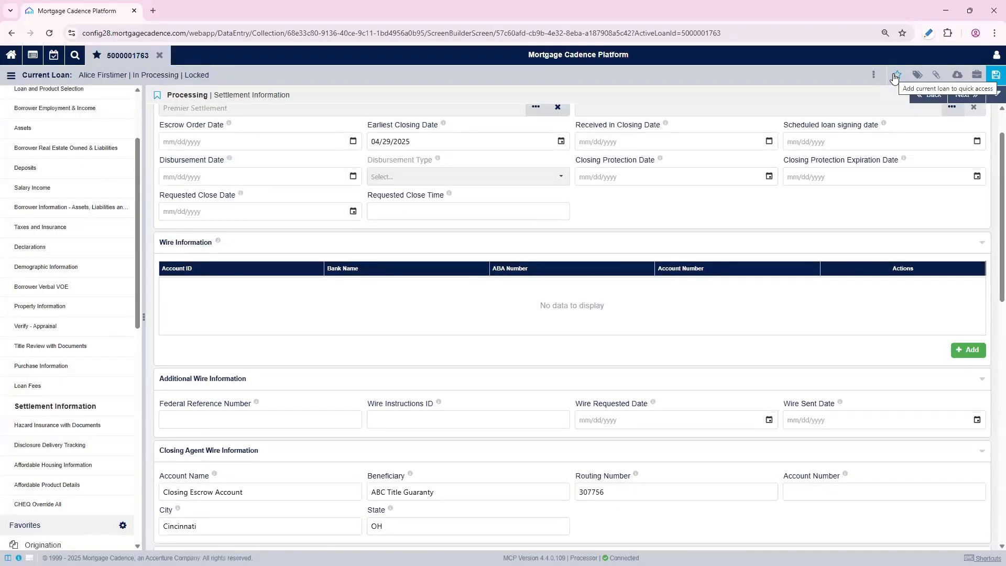
- In Loan Tasks, check off Complete initial Borrower Introduction, Order Appraisal, Verify/Review Borrower and Nonborrower Information and Verify/Review loan Information, and save the loan
{"action": "left_click", "coordinate": [937, 76]}
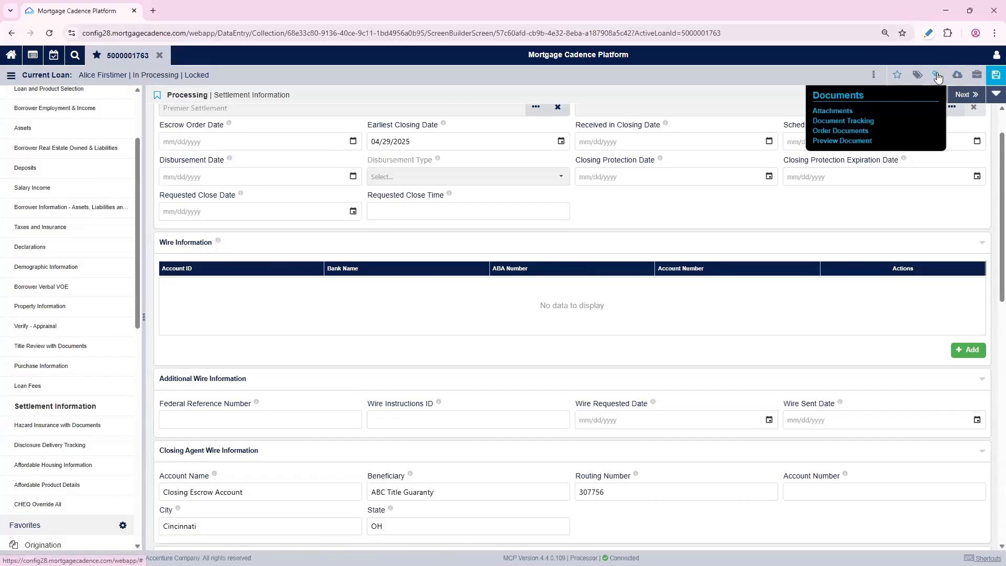
{"action": "left_click", "coordinate": [873, 76]}
{"action": "left_click", "coordinate": [786, 126]}
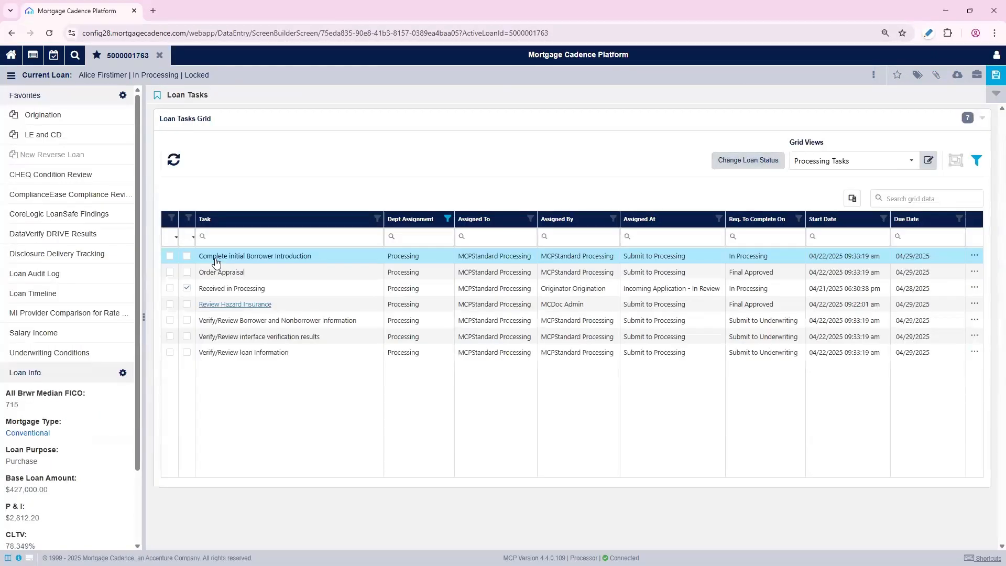
{"action": "left_click", "coordinate": [187, 272]}
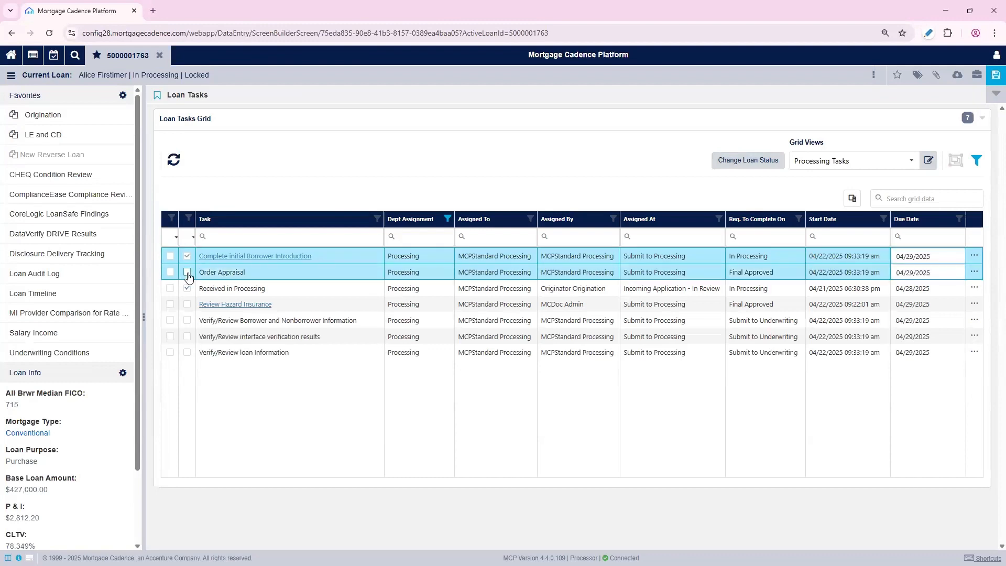
{"action": "left_click", "coordinate": [188, 320]}
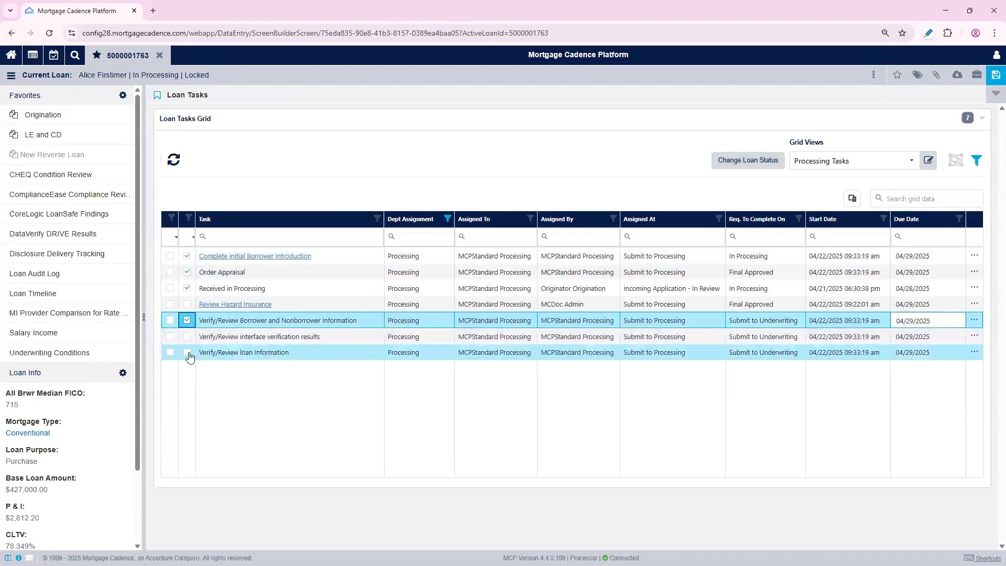
{"action": "left_click", "coordinate": [187, 352]}
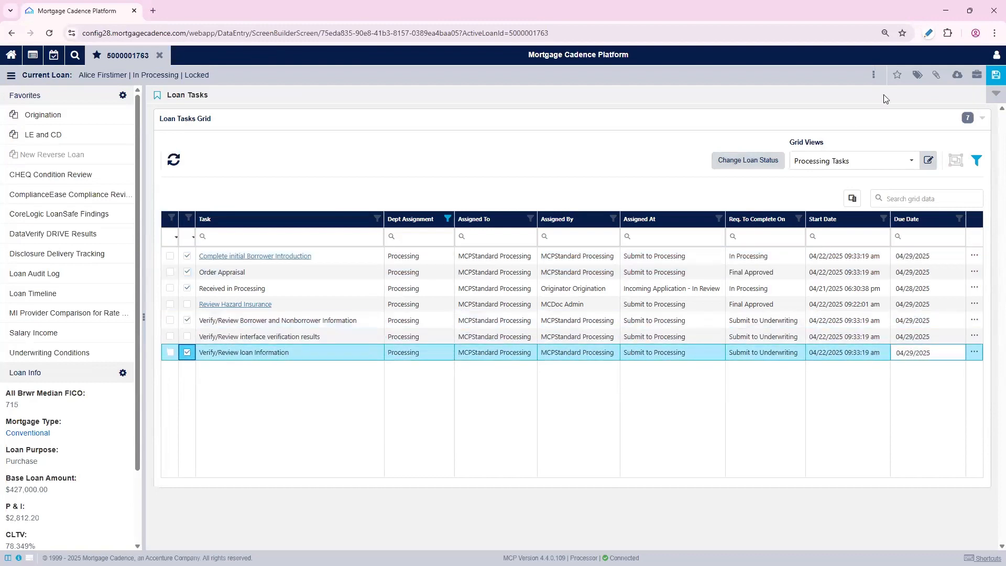
{"action": "left_click", "coordinate": [995, 75]}
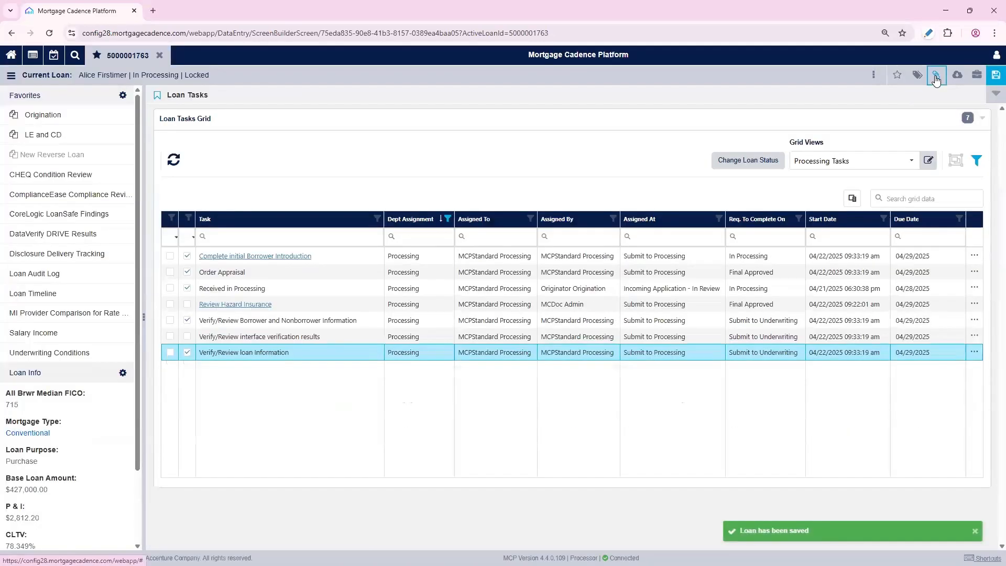
- Open the loan's Document Tracking screen and collapse the navigation pane to widen the documents grid
{"action": "left_click", "coordinate": [936, 78]}
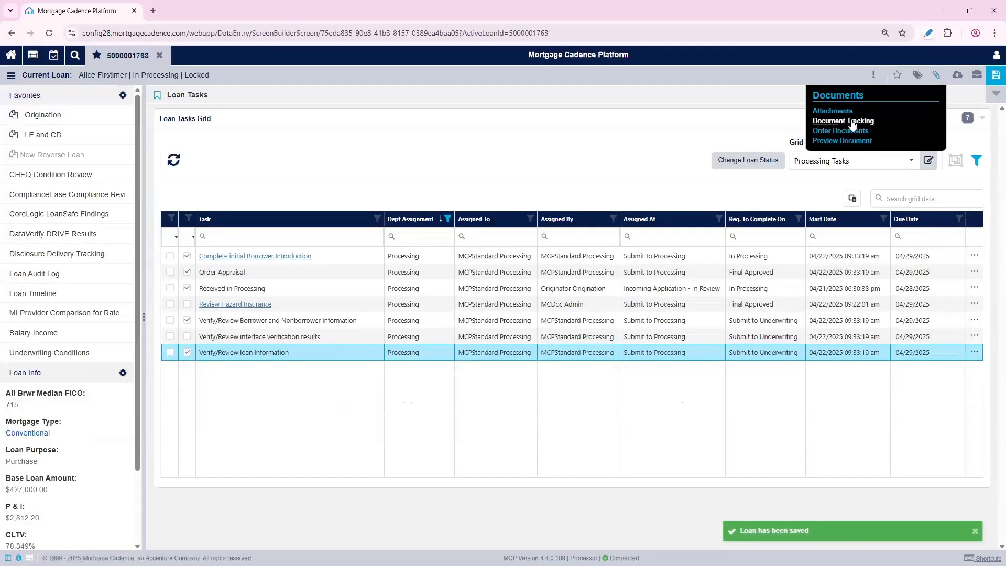
{"action": "left_click", "coordinate": [852, 122]}
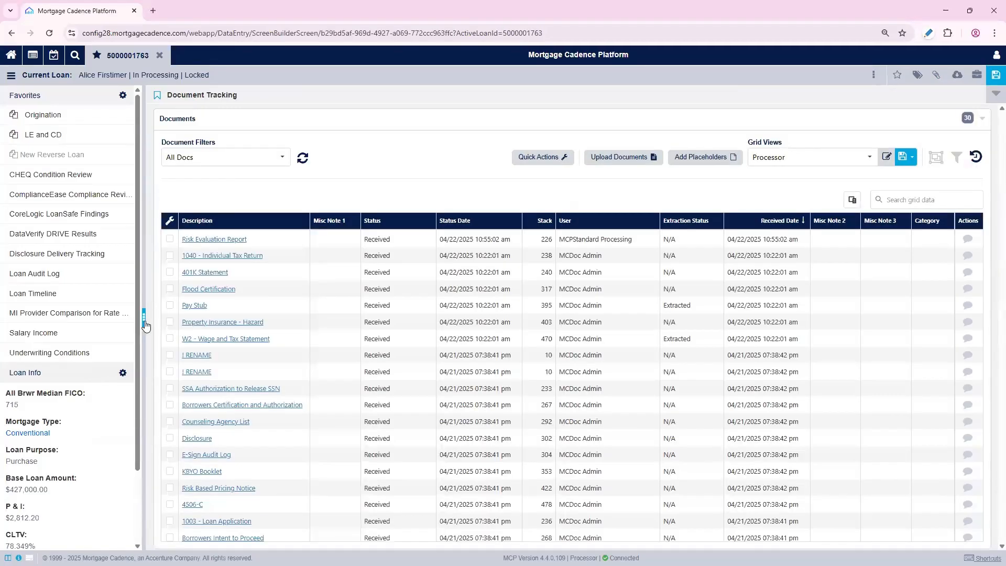
{"action": "left_click", "coordinate": [144, 322]}
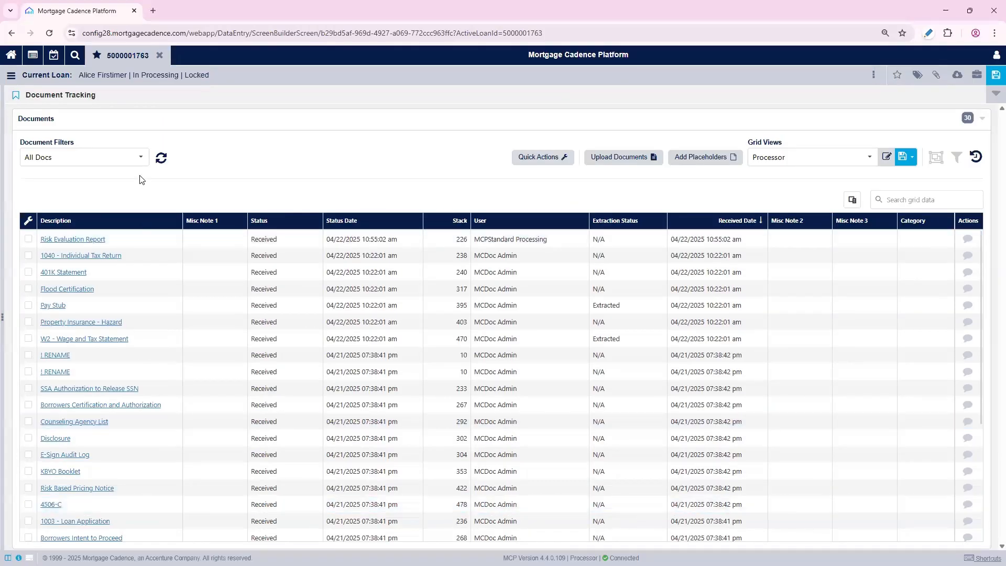
- Filter the tracked documents by Assets and then return to All Docs
{"action": "left_click", "coordinate": [140, 158]}
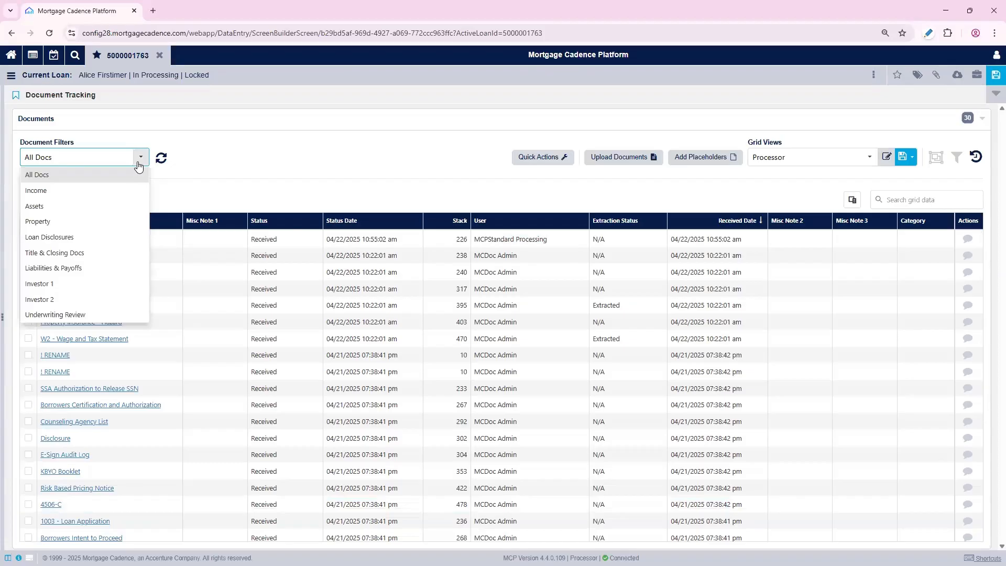
{"action": "left_click", "coordinate": [88, 208]}
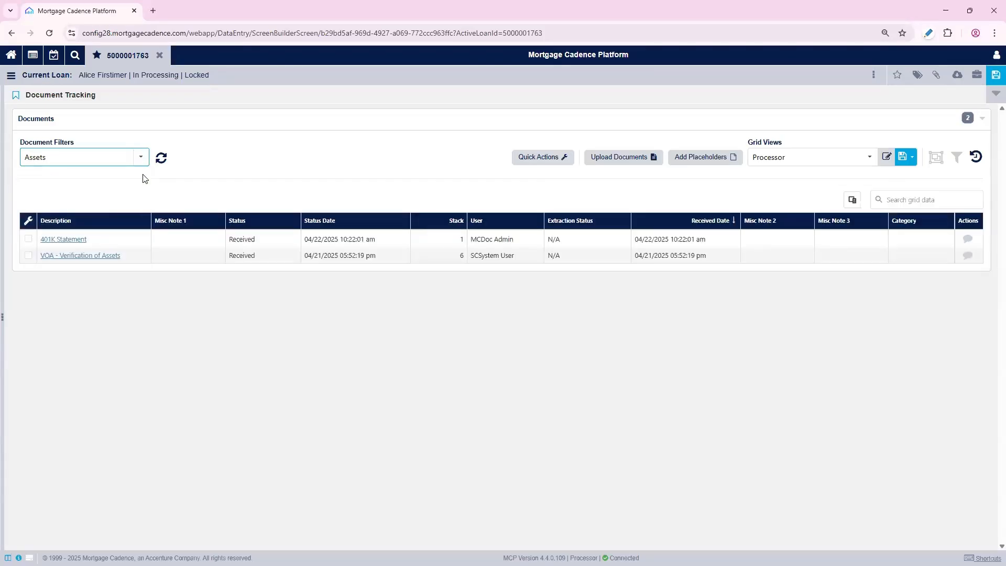
{"action": "left_click", "coordinate": [134, 161]}
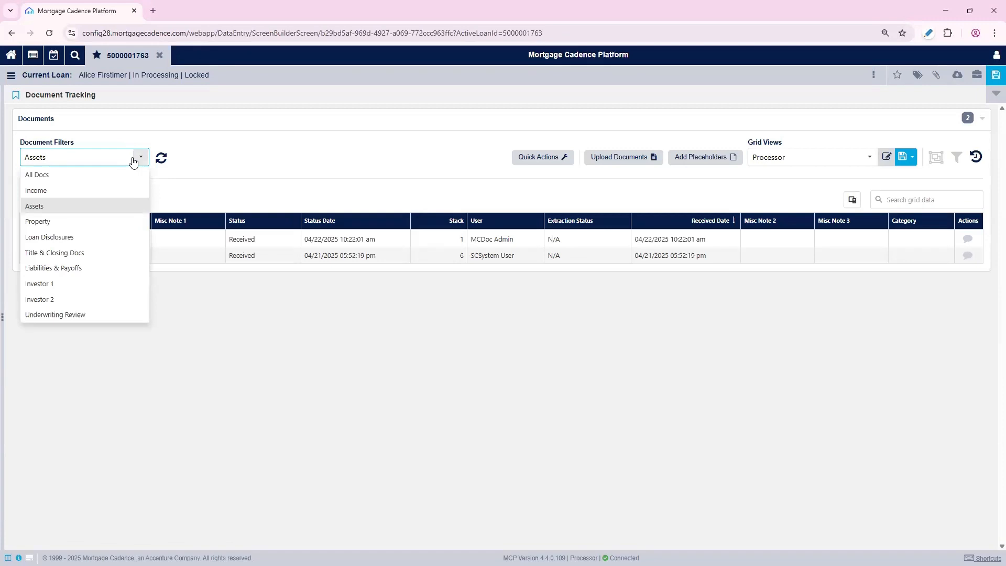
{"action": "left_click", "coordinate": [99, 175]}
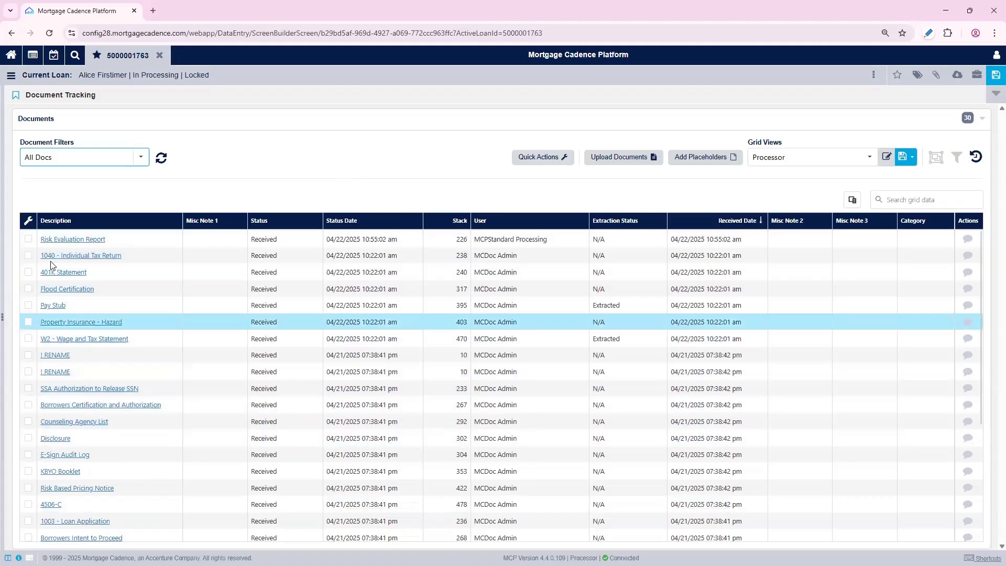
- Select all tracked documents and open them together with View & Manage in the document viewer
{"action": "left_click", "coordinate": [26, 225]}
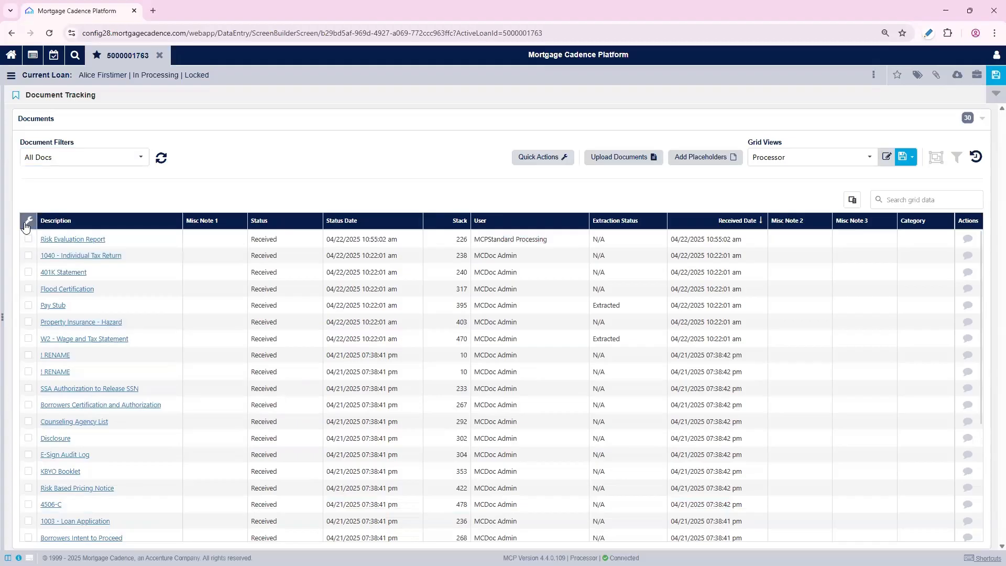
{"action": "left_click", "coordinate": [559, 157]}
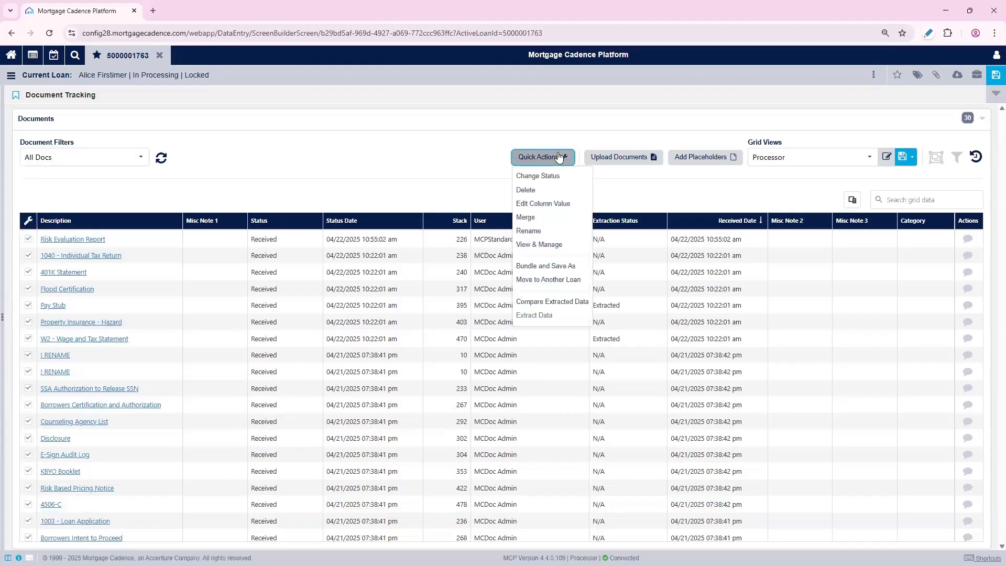
{"action": "left_click", "coordinate": [553, 244]}
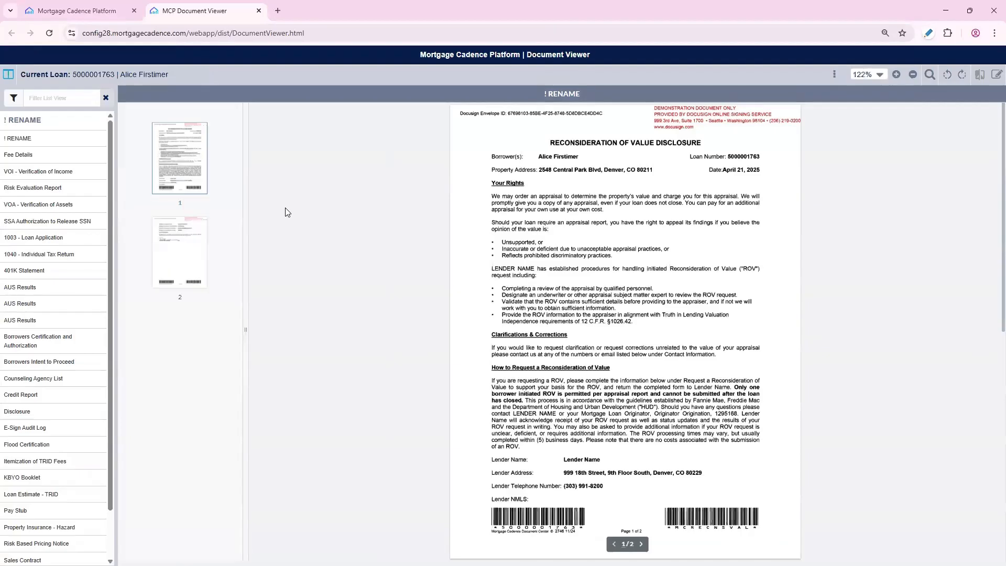
- View the second ! RENAME document and the Borrowers Certification and Authorization
{"action": "left_click", "coordinate": [16, 138]}
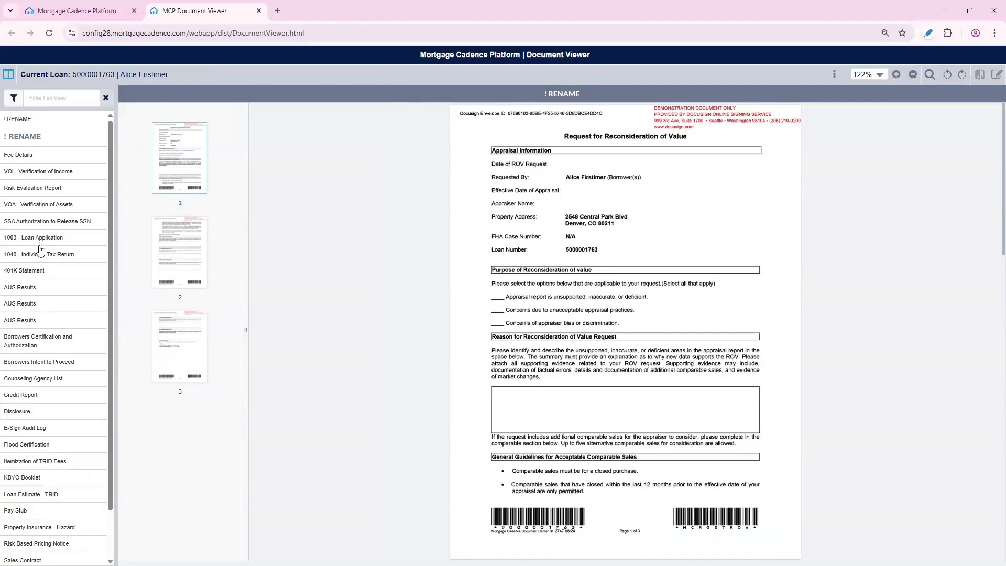
{"action": "scroll", "coordinate": [39, 251], "scroll_direction": "down", "scroll_amount": 1}
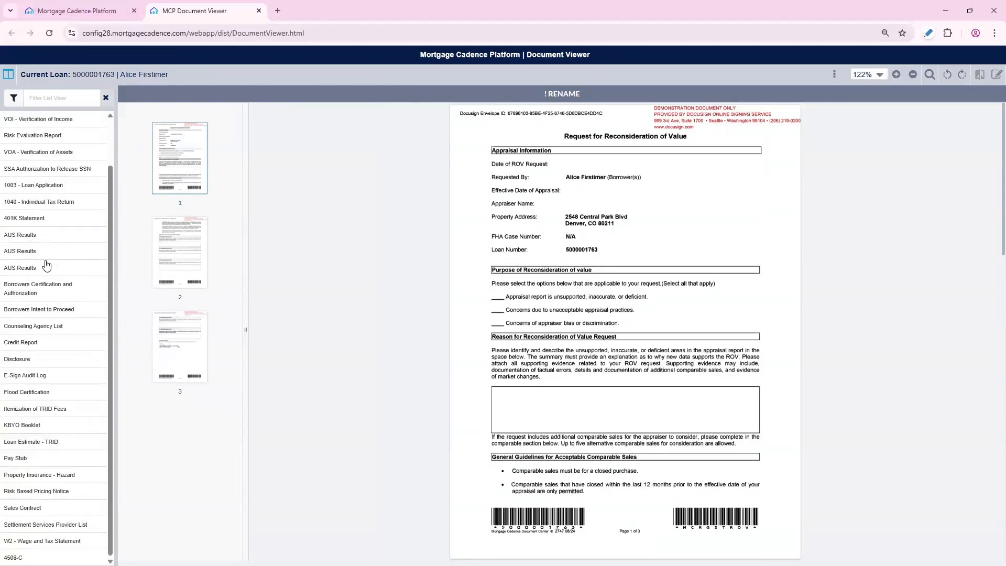
{"action": "left_click", "coordinate": [40, 292]}
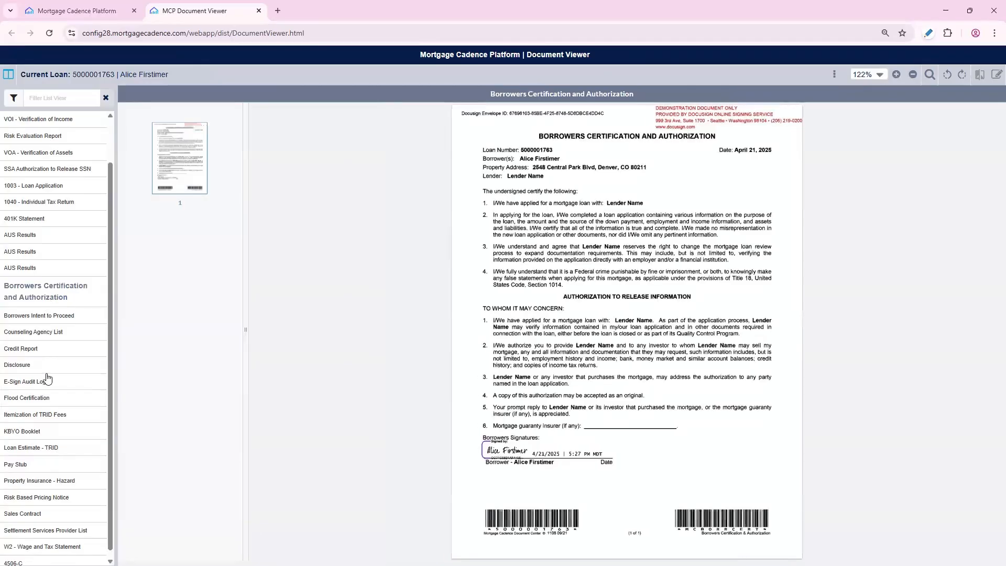
- Examine page 5 of the Risk Evaluation Report and view the W2 - Wage and Tax Statement
{"action": "left_click", "coordinate": [39, 138]}
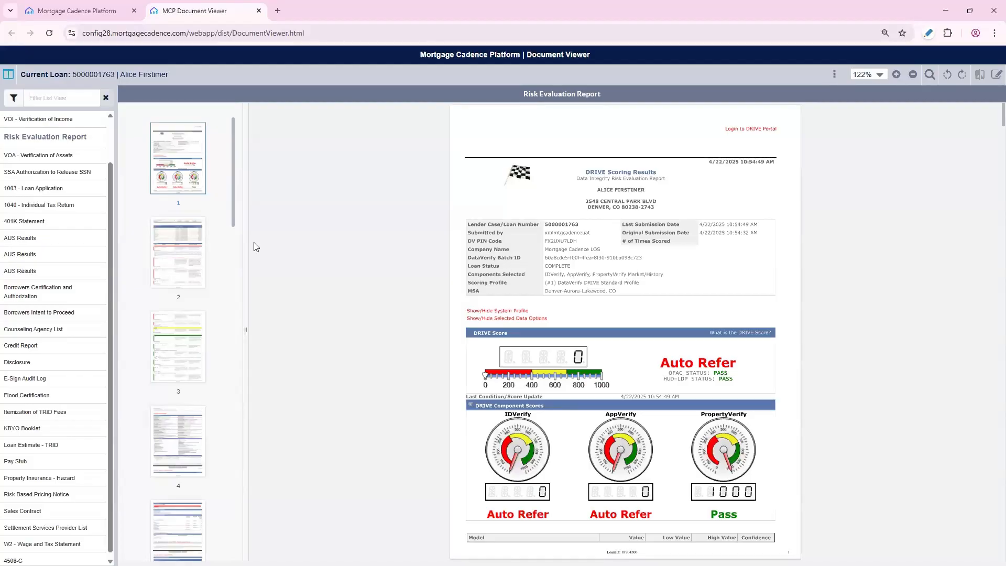
{"action": "scroll", "coordinate": [162, 335], "scroll_direction": "down", "scroll_amount": 5}
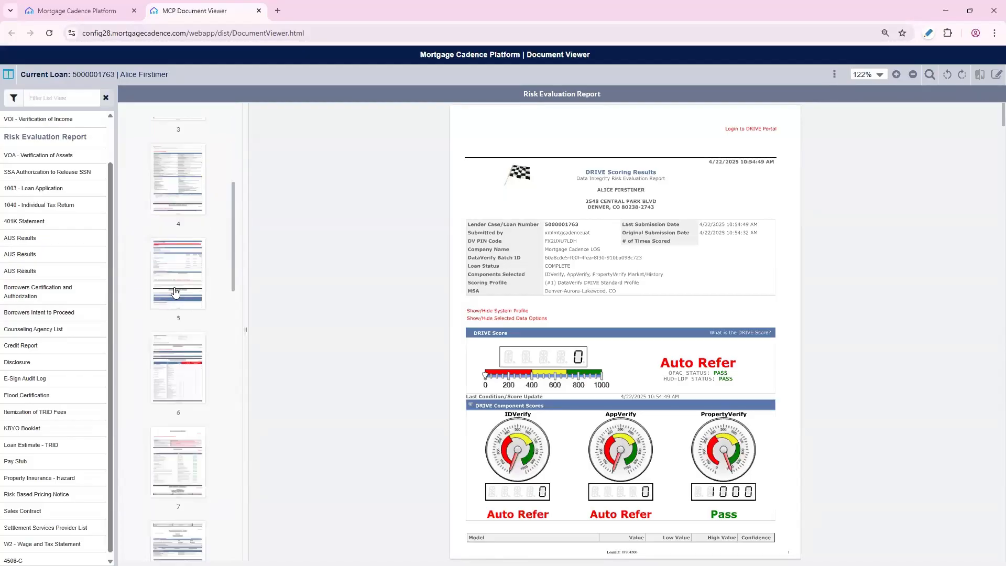
{"action": "left_click", "coordinate": [175, 292]}
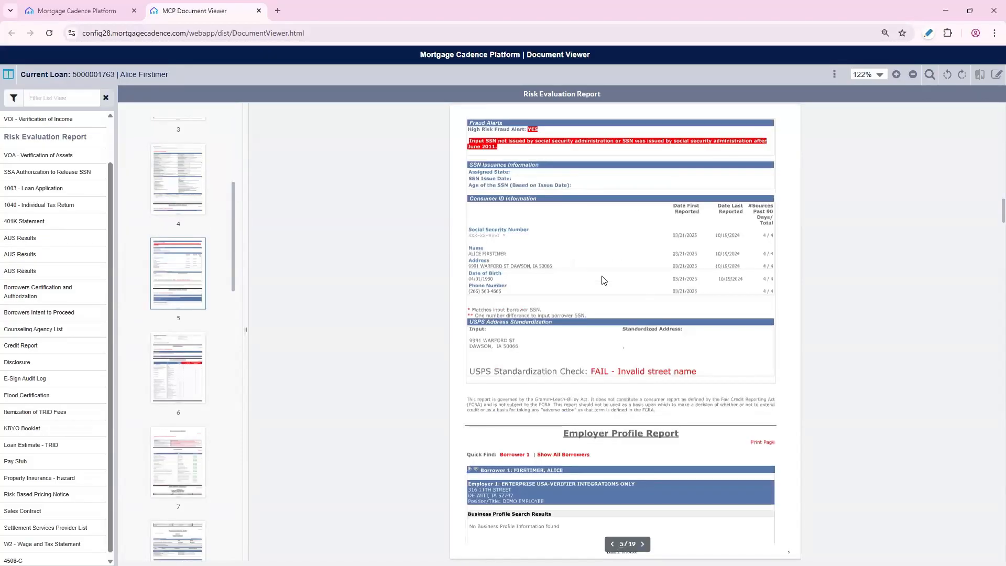
{"action": "scroll", "coordinate": [67, 335], "scroll_direction": "down", "scroll_amount": 1}
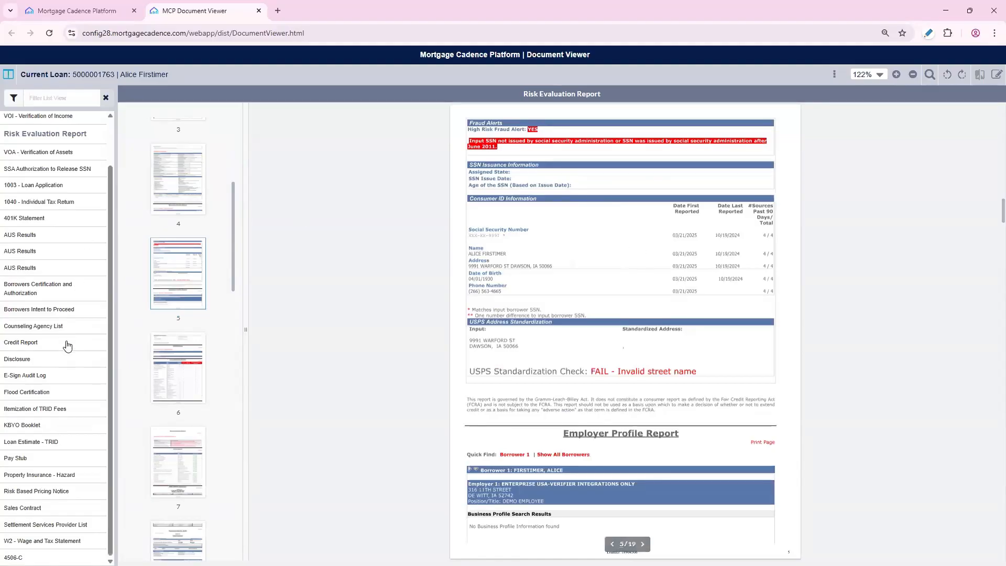
{"action": "left_click", "coordinate": [73, 545]}
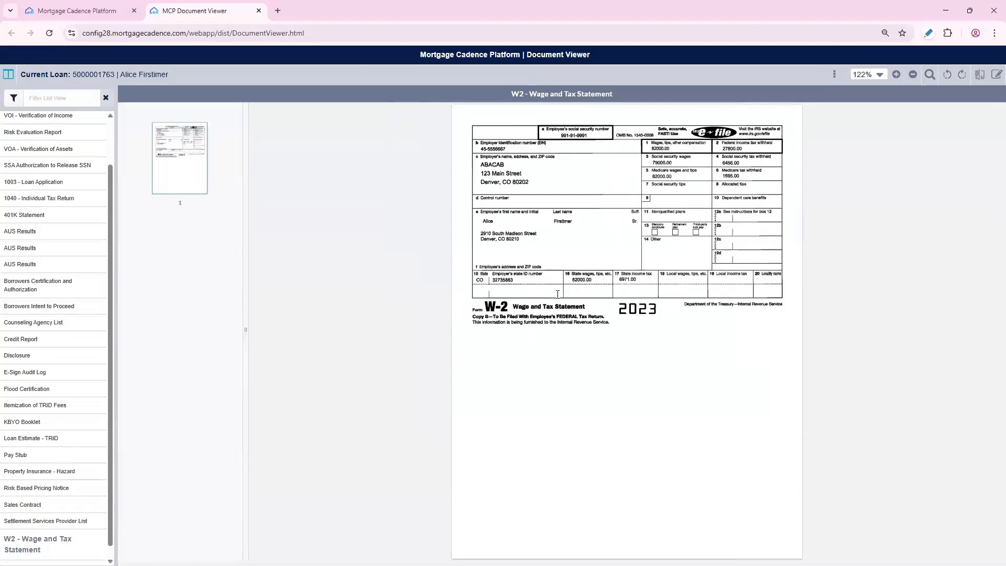
- Look back through the viewer's document list and close the document viewer to return to Document Tracking
{"action": "scroll", "coordinate": [90, 328], "scroll_direction": "up", "scroll_amount": 2}
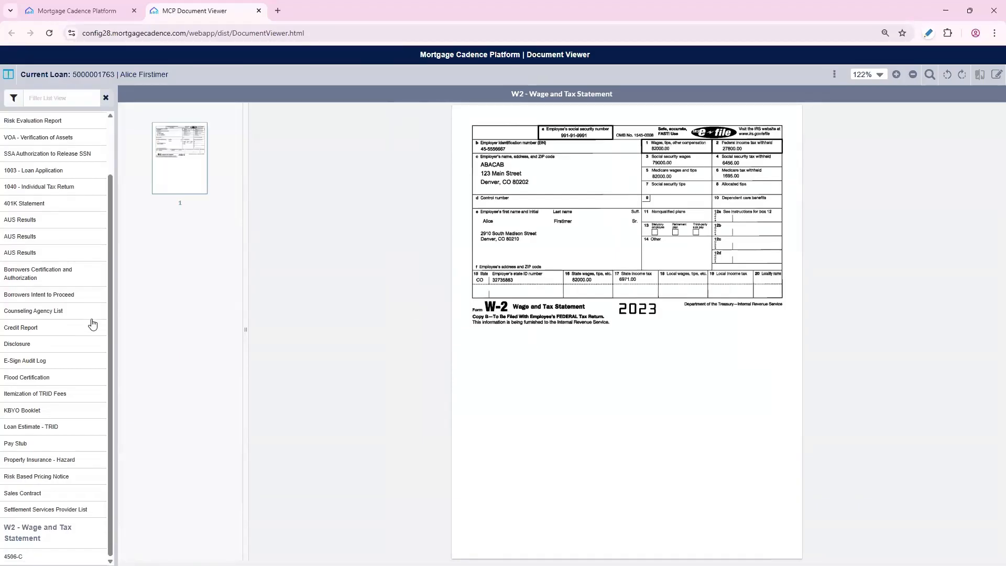
{"action": "scroll", "coordinate": [97, 314], "scroll_direction": "up", "scroll_amount": 1}
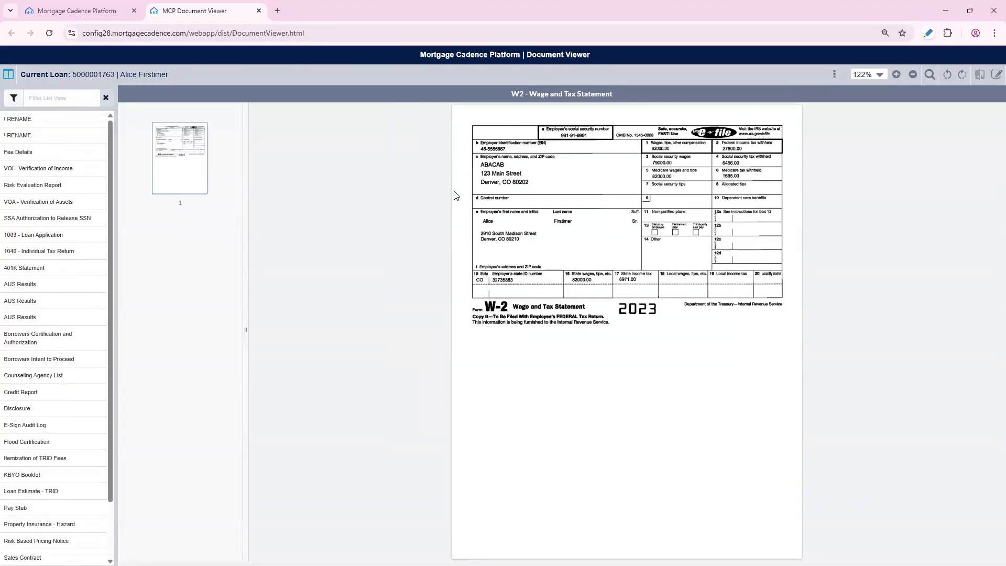
{"action": "left_click", "coordinate": [259, 11]}
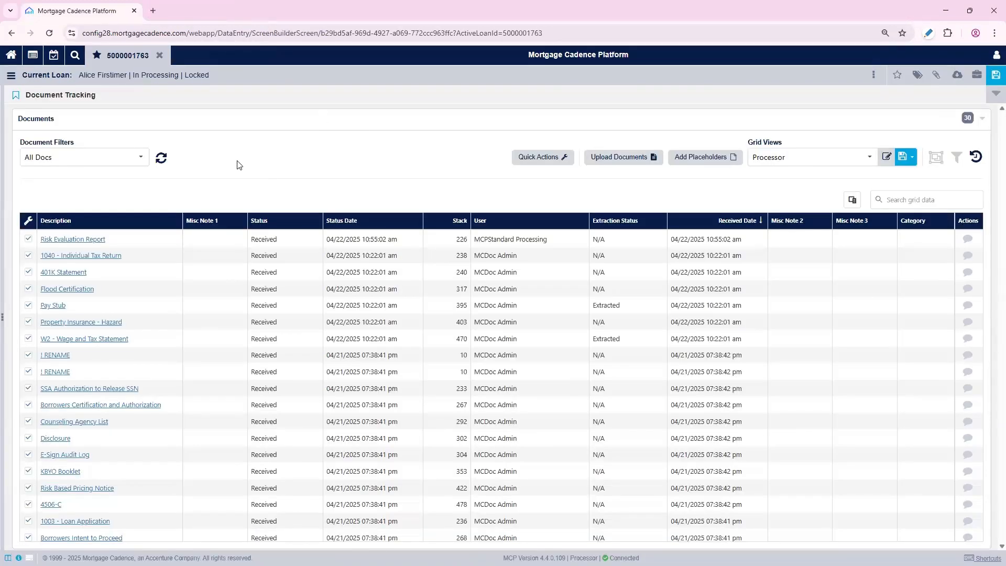
- Enter "2024 1040 Return" as Misc Note 1 for the 1040 - Individual Tax Return document
{"action": "left_click", "coordinate": [198, 258]}
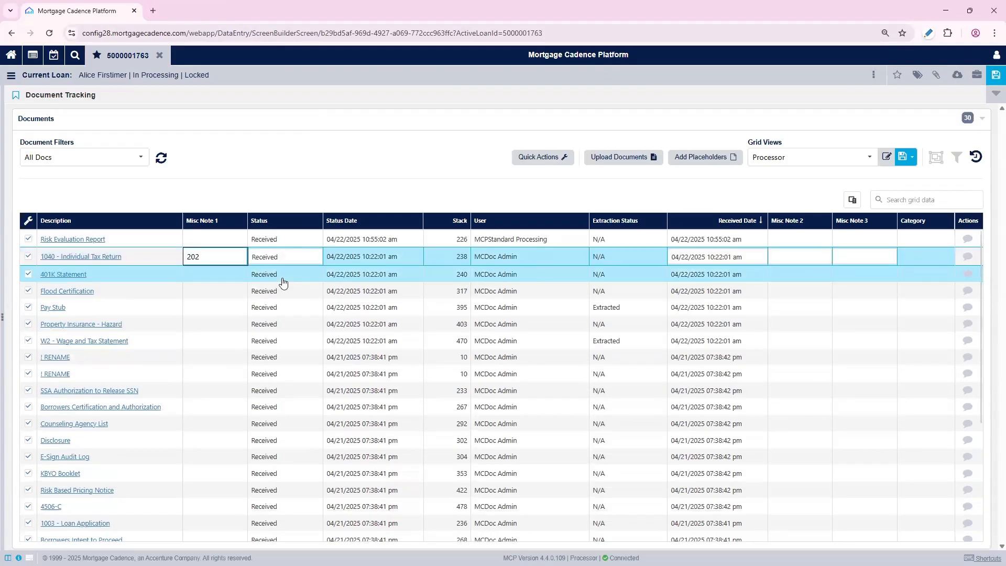
{"action": "type", "text": "2024 1040 Return"}
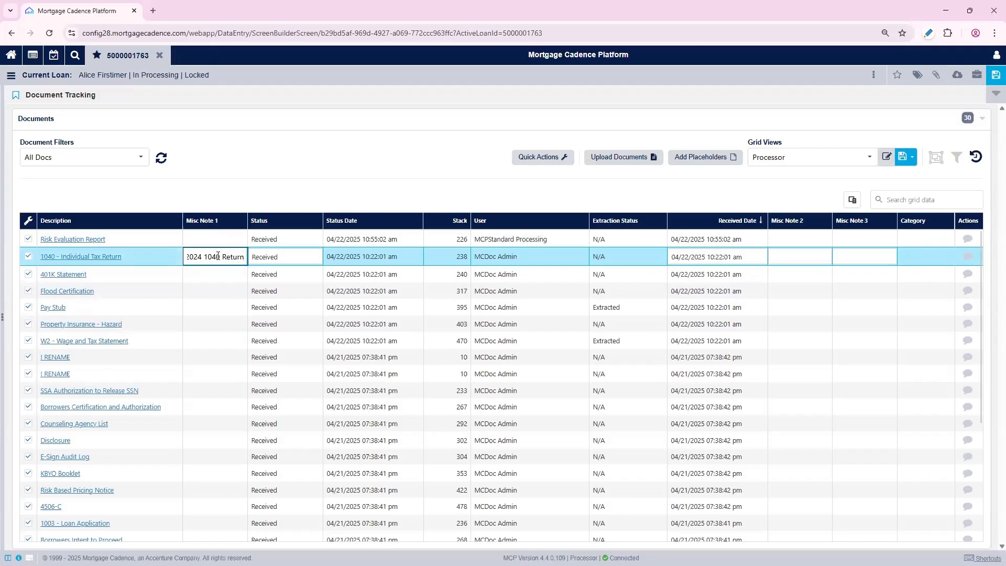
{"action": "left_click", "coordinate": [217, 346]}
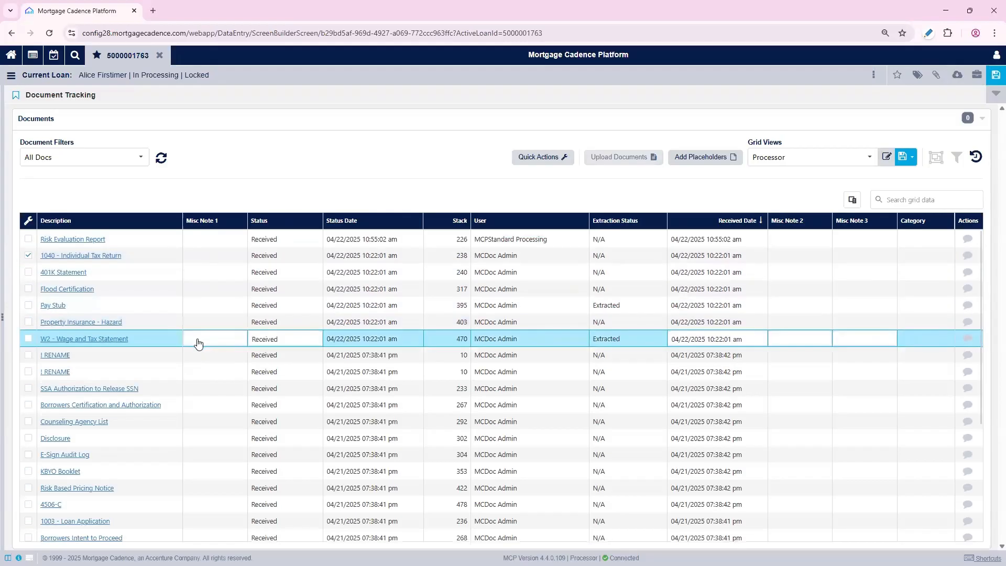
- View the W2 - Wage and Tax Statement file on its own and close it again
{"action": "left_click", "coordinate": [107, 342]}
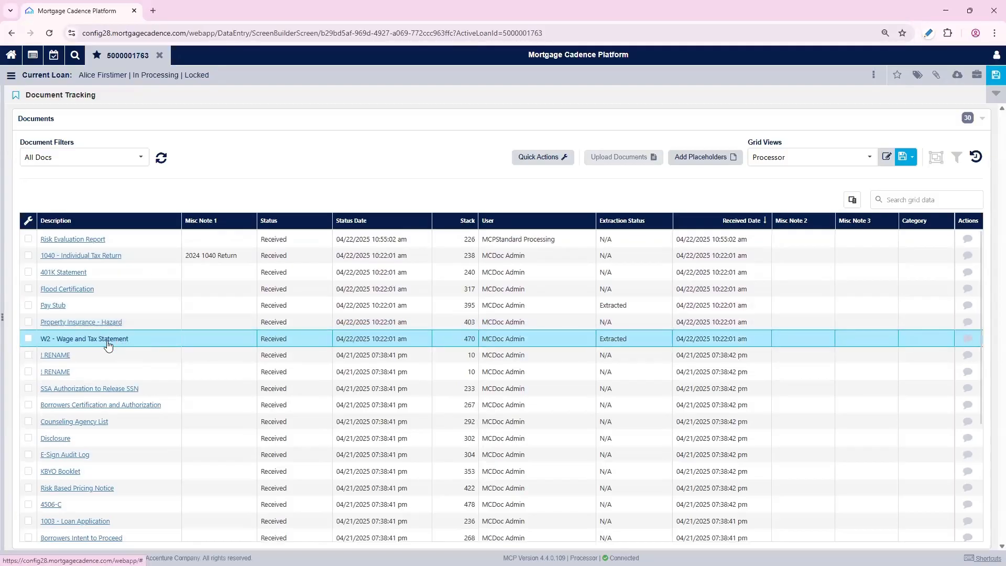
{"action": "left_click", "coordinate": [105, 340]}
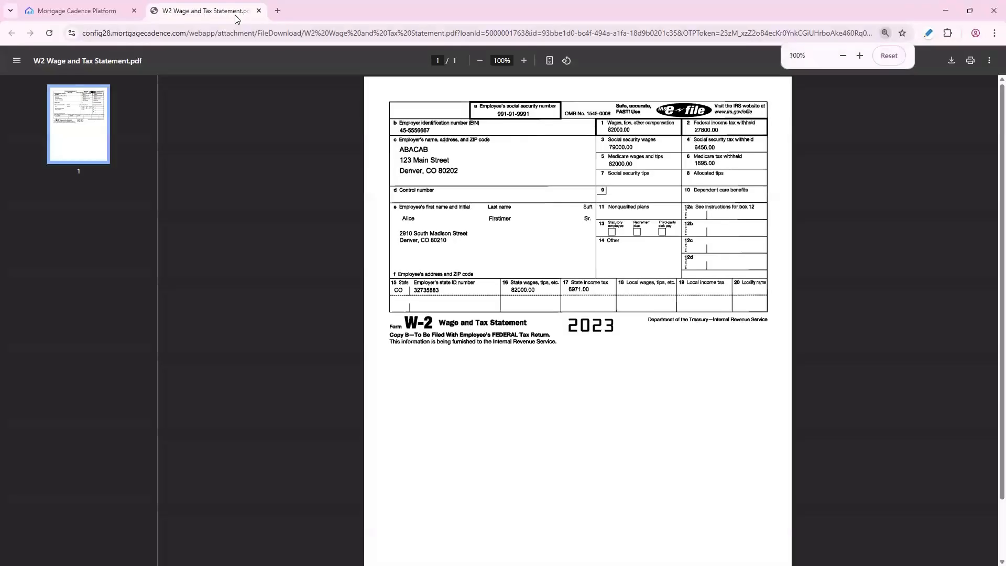
{"action": "left_click", "coordinate": [258, 11]}
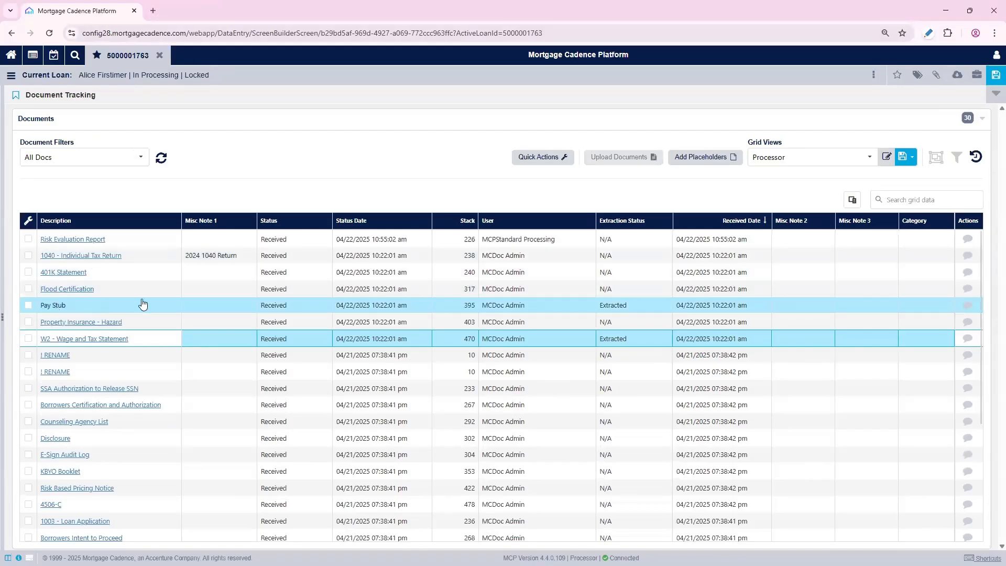
- Set the Pay Stub document's status to OK
{"action": "left_click", "coordinate": [203, 306]}
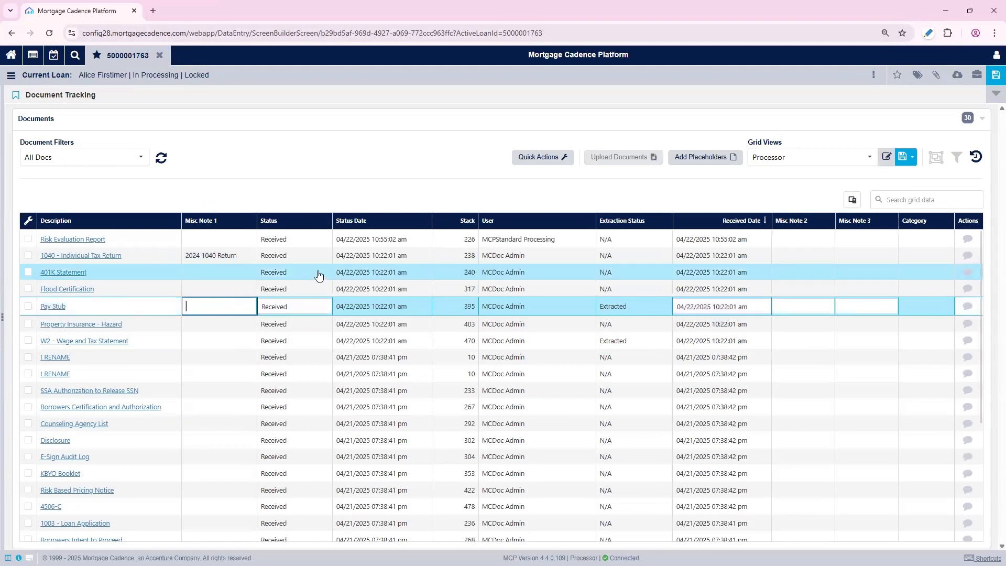
{"action": "left_click", "coordinate": [317, 309]}
{"action": "left_click", "coordinate": [323, 306]}
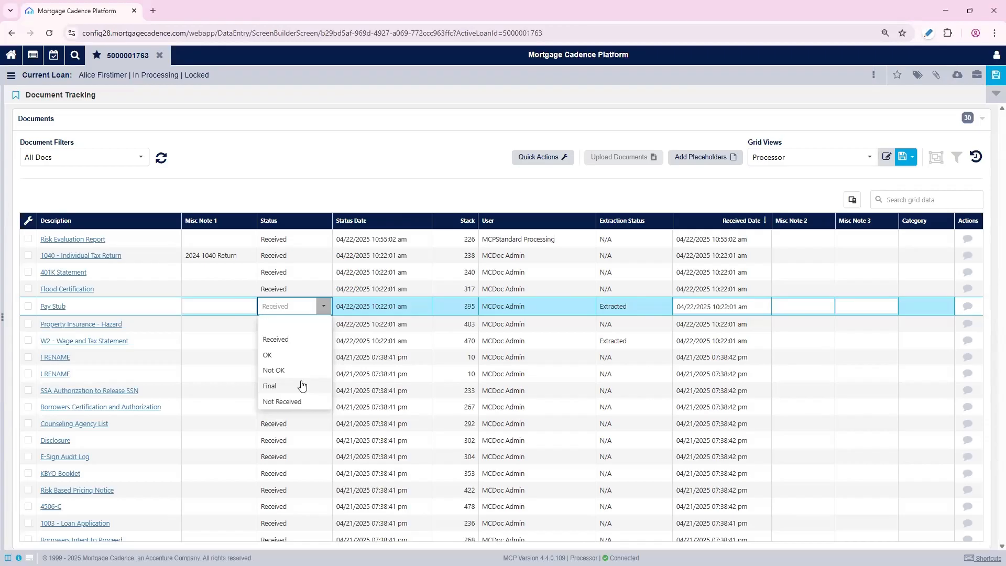
{"action": "left_click", "coordinate": [272, 356]}
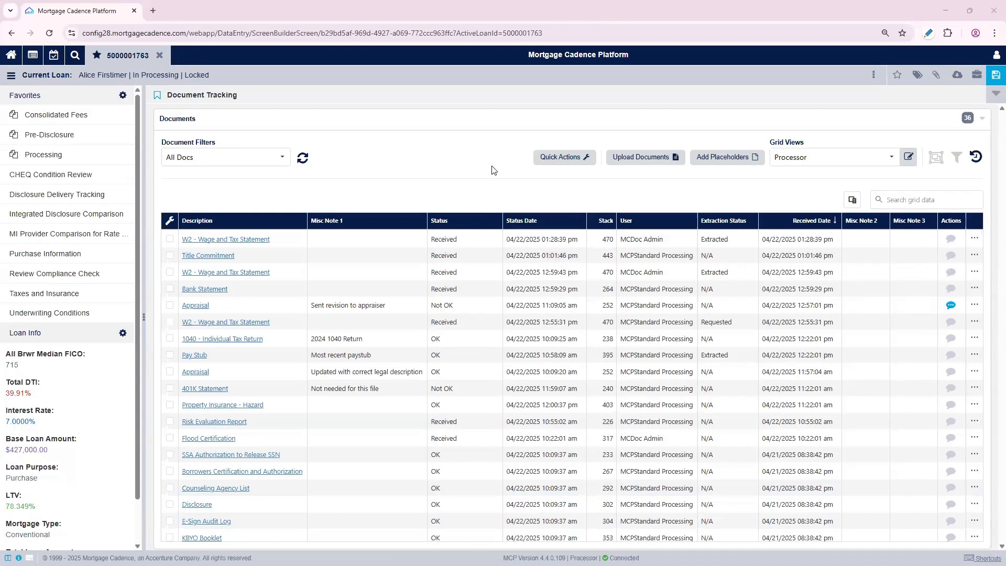
- Mark the Review Appraisal Invoice task as complete in Loan Tasks and save the loan
{"action": "left_click", "coordinate": [278, 261]}
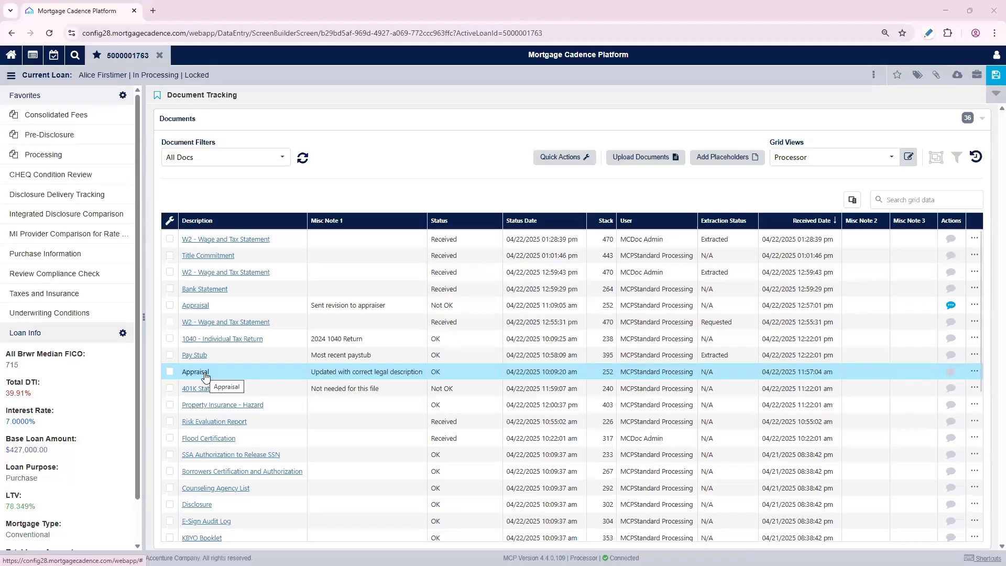
{"action": "left_click", "coordinate": [873, 80]}
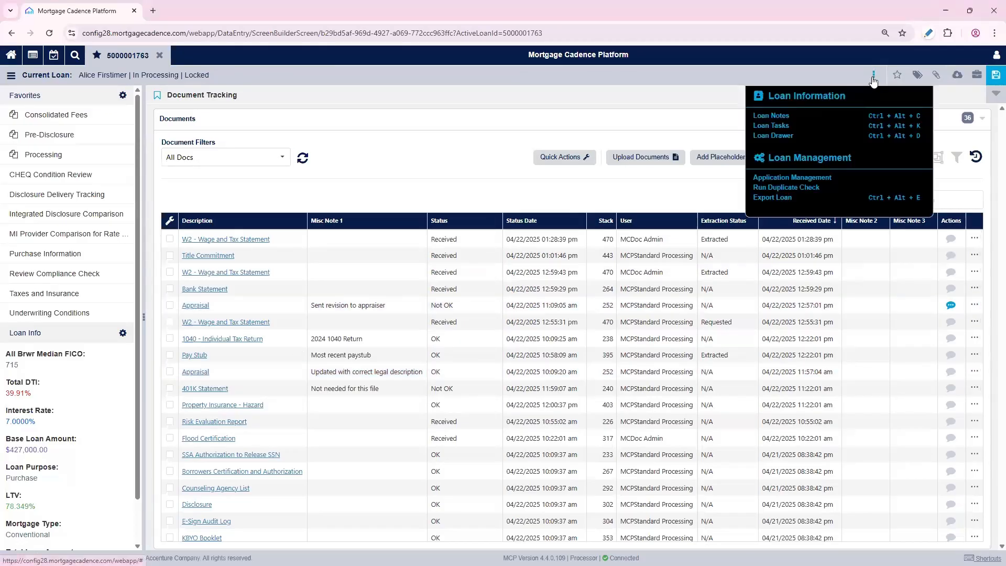
{"action": "left_click", "coordinate": [774, 127]}
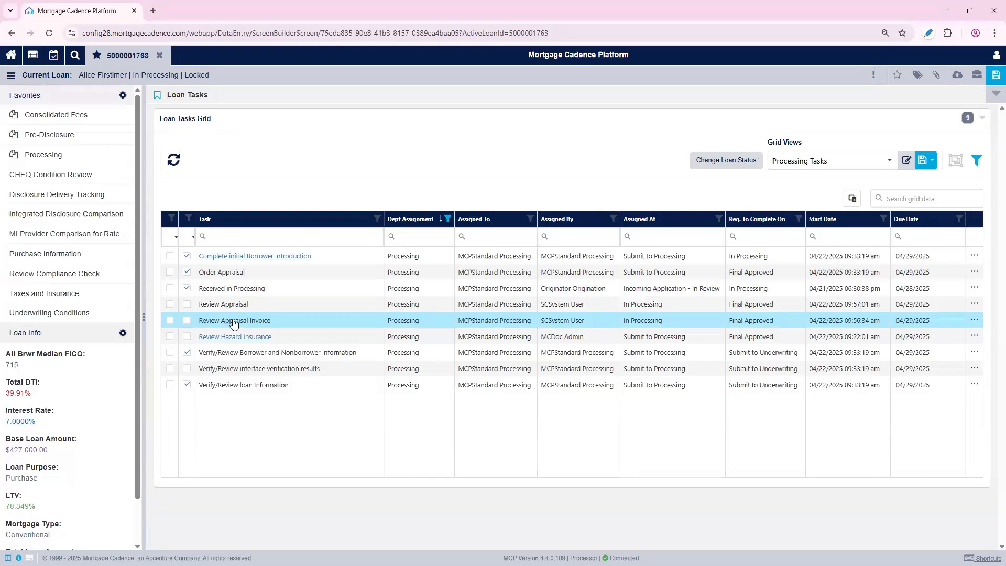
{"action": "left_click", "coordinate": [187, 320]}
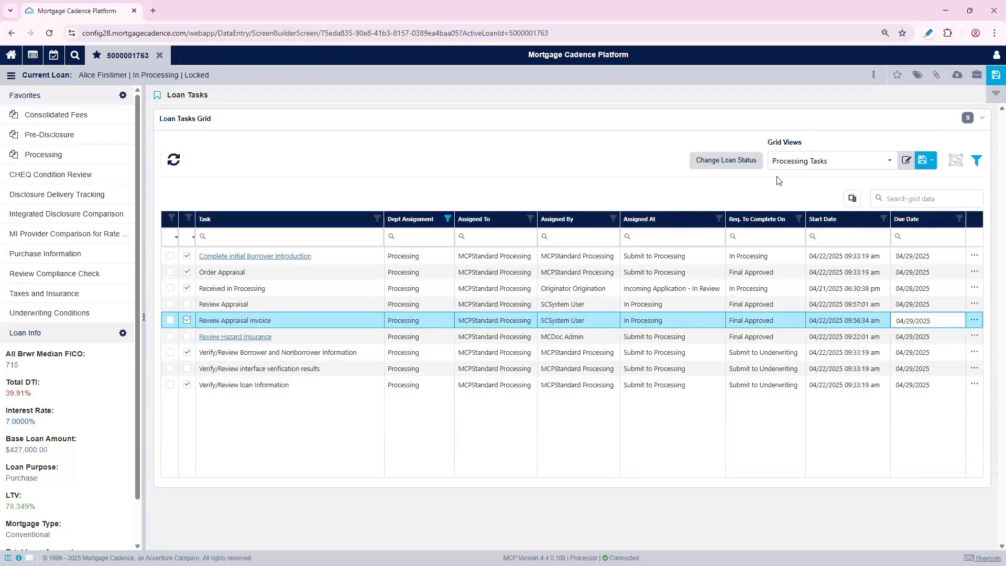
{"action": "left_click", "coordinate": [994, 77]}
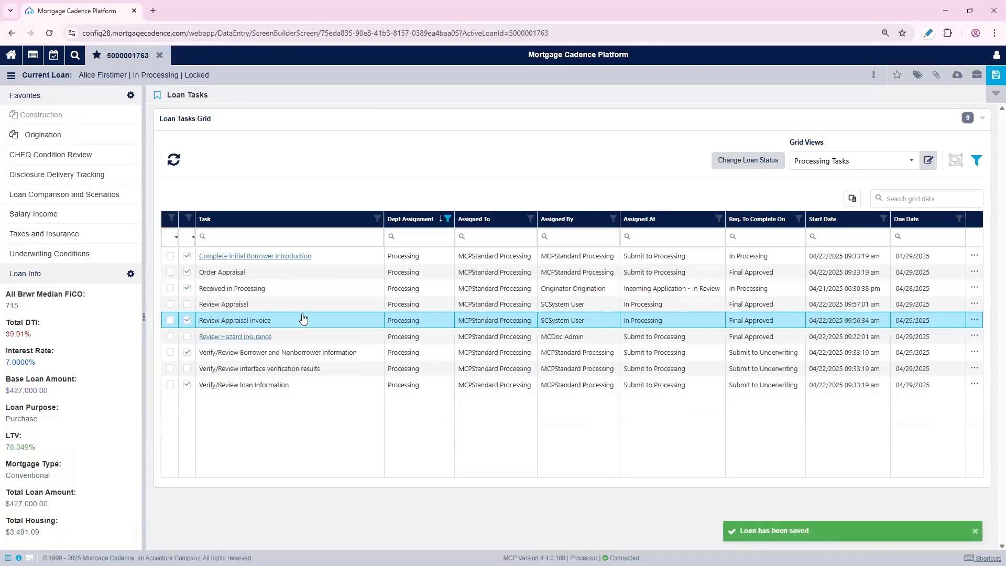
- On the Loan Fees page, set the Appraisal Fee's borrower-paid amount to 625.00 and accept the change
{"action": "left_click", "coordinate": [11, 76]}
{"action": "type", "text": "loan fee"}
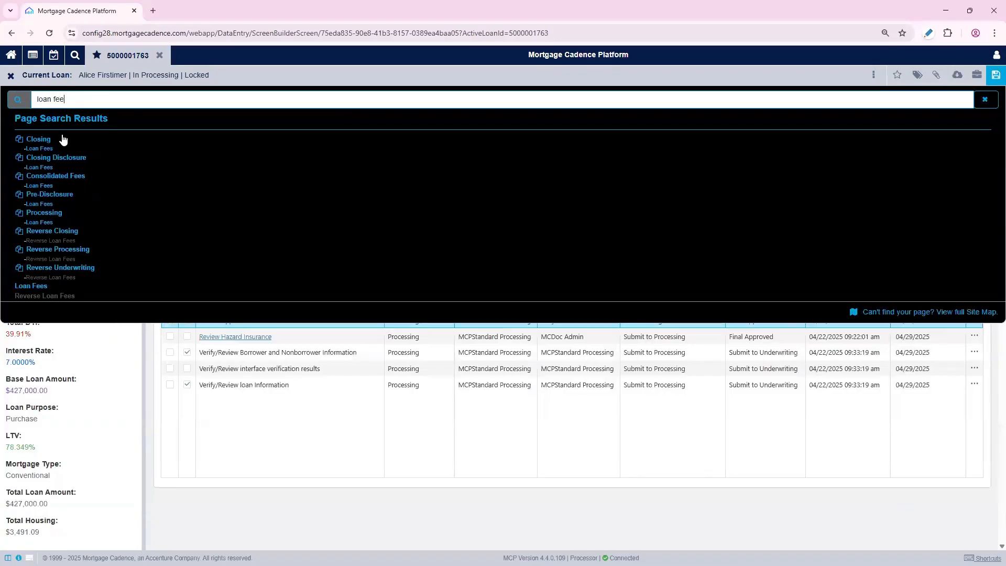
{"action": "left_click", "coordinate": [31, 286]}
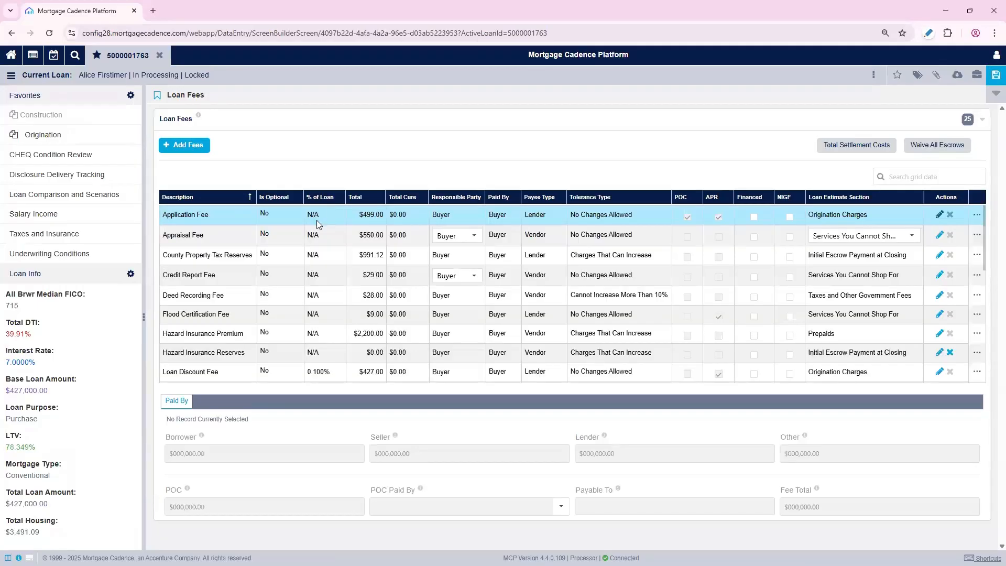
{"action": "left_click", "coordinate": [294, 238]}
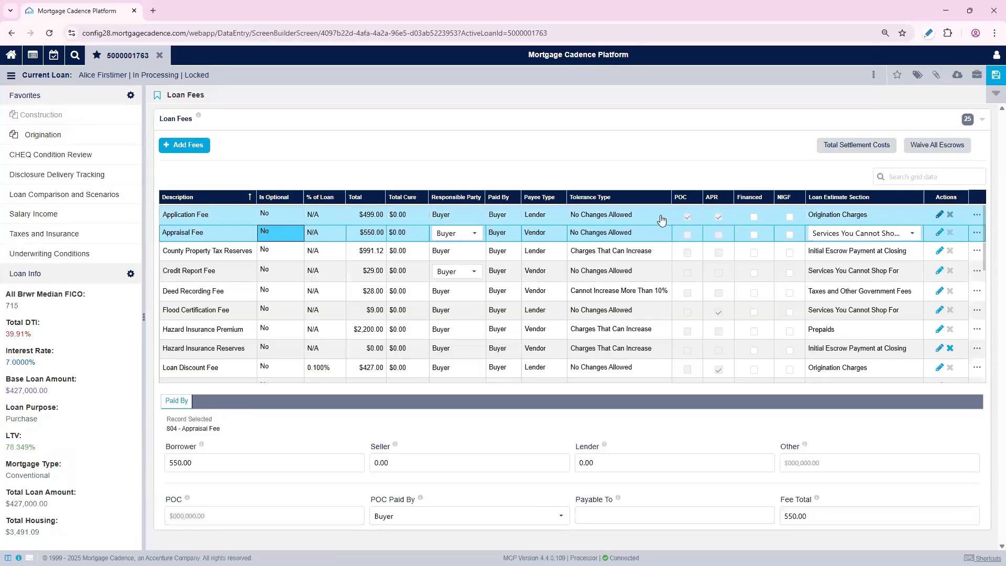
{"action": "left_click", "coordinate": [938, 236]}
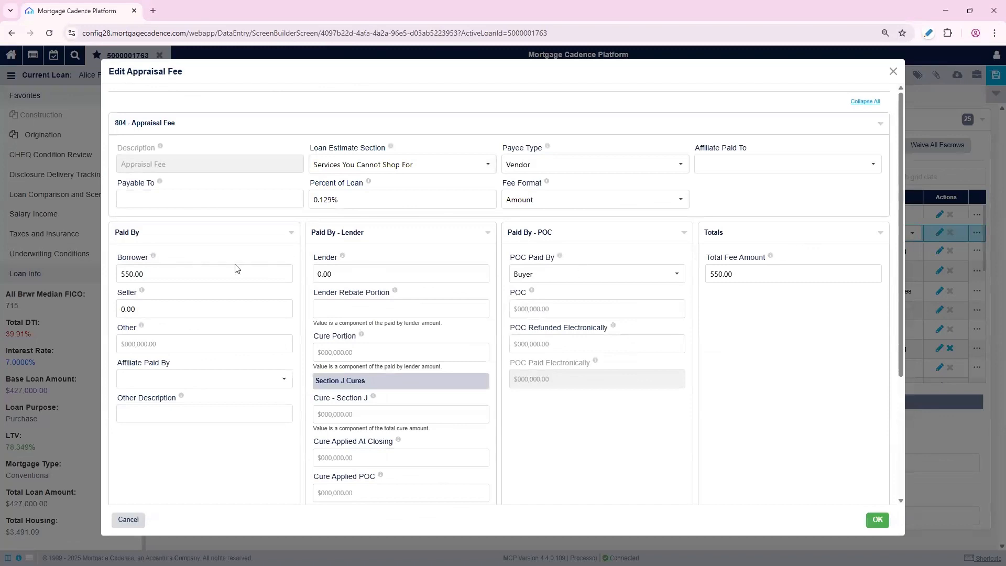
{"action": "left_click", "coordinate": [217, 274]}
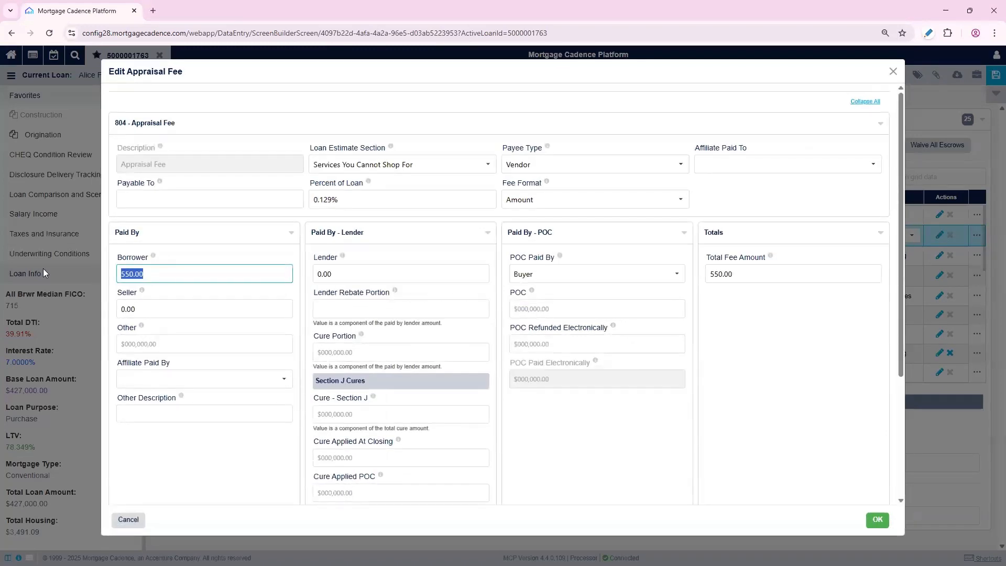
{"action": "type", "text": "625"}
{"action": "left_click", "coordinate": [755, 359]}
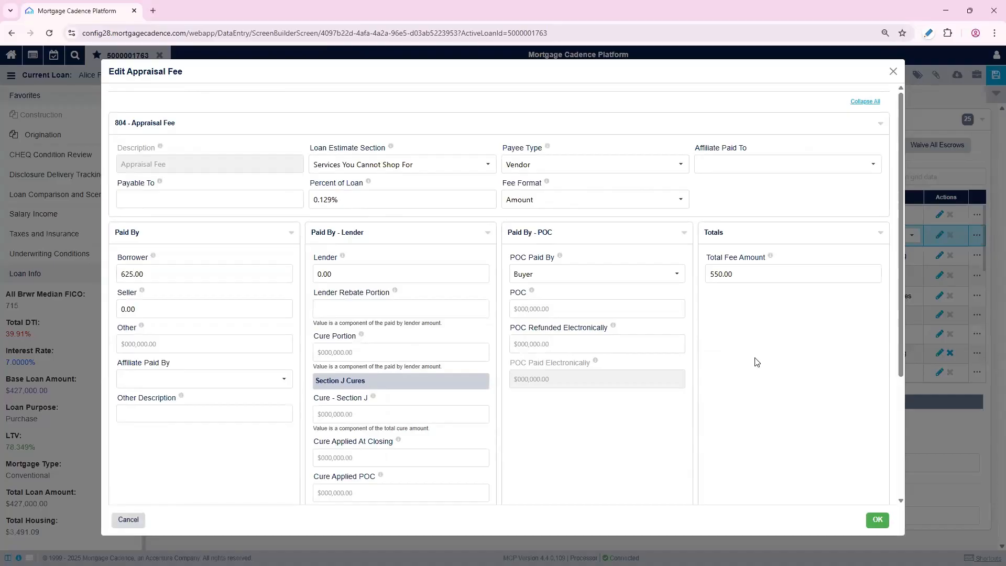
{"action": "left_click", "coordinate": [880, 522]}
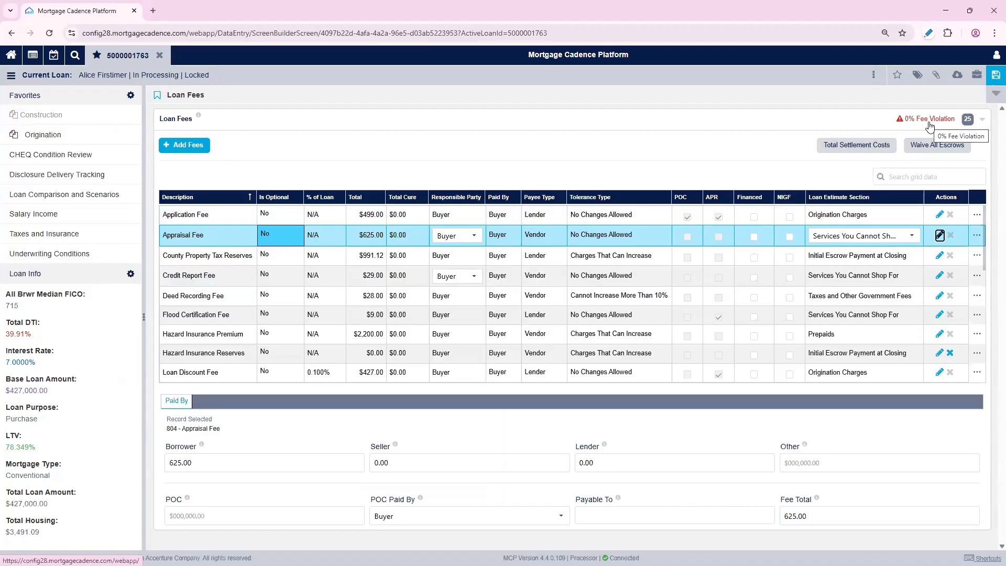
- Check the Appraisal Fee under Charges That Cannot Increase on the Integrated Disclosure Comparison page
{"action": "left_click", "coordinate": [11, 75]}
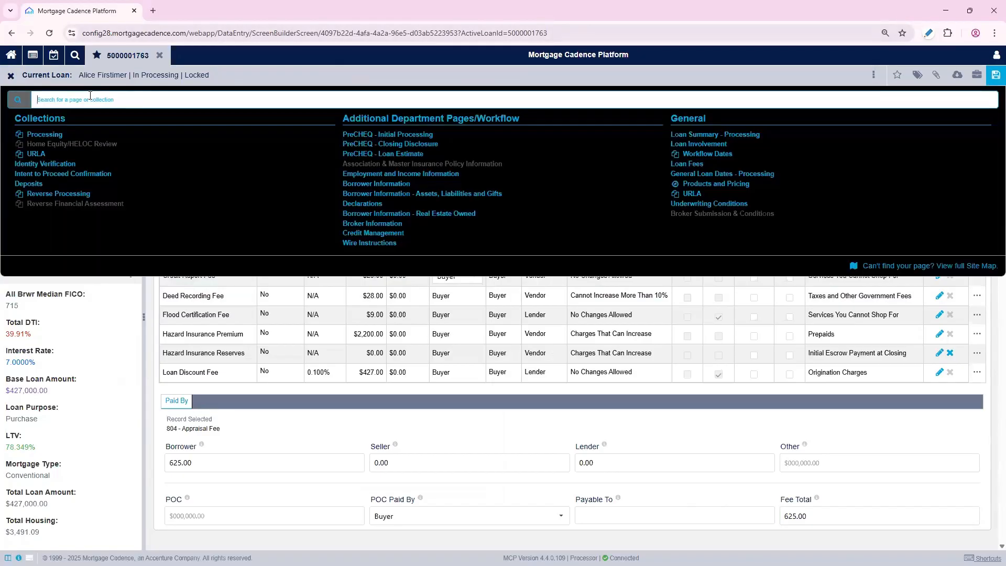
{"action": "type", "text": "integ"}
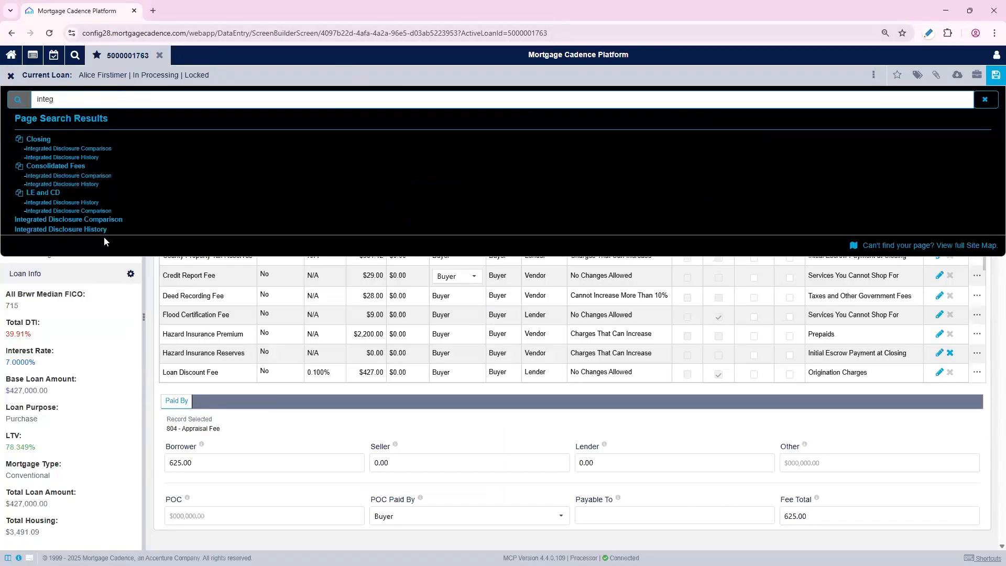
{"action": "left_click", "coordinate": [97, 220]}
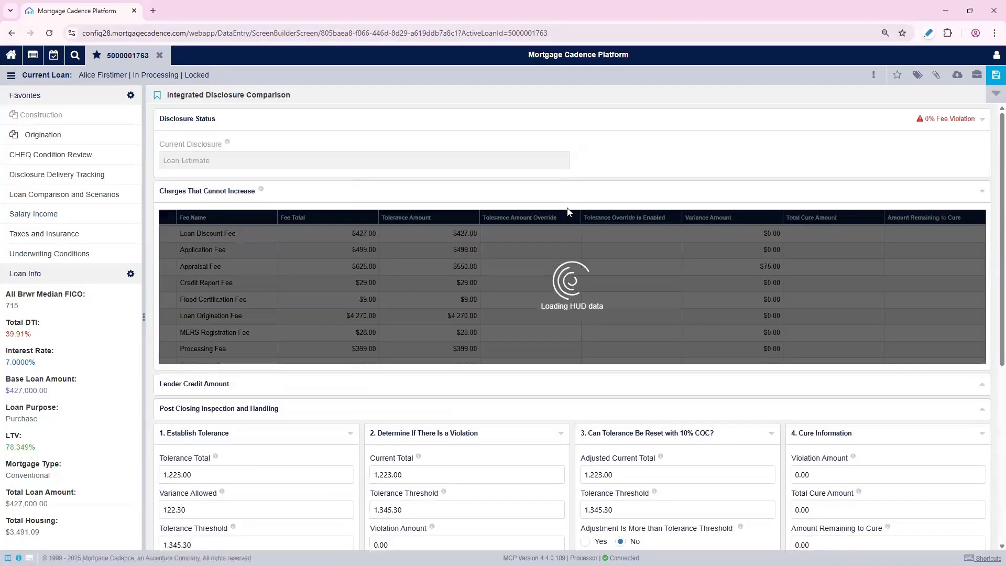
{"action": "left_click", "coordinate": [179, 270]}
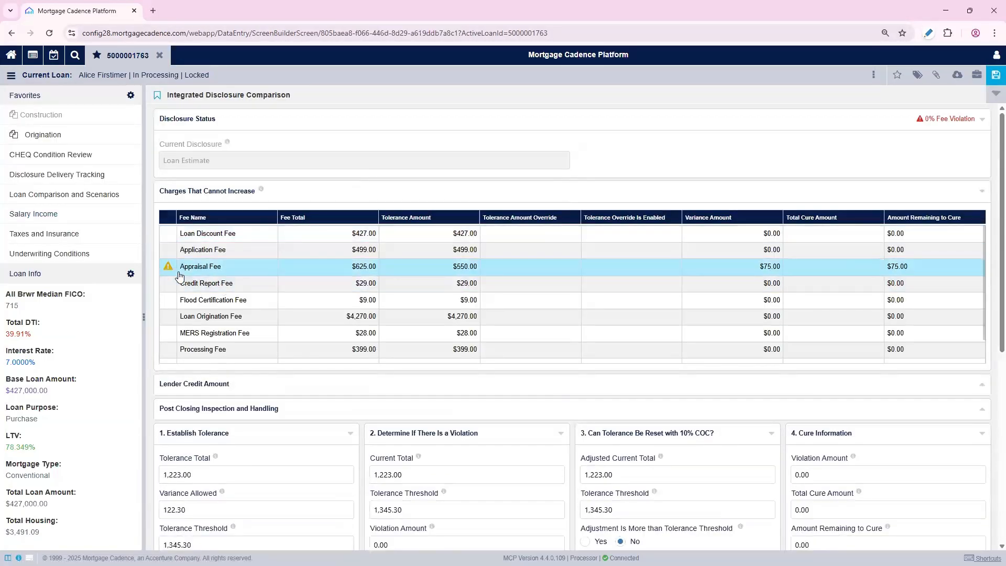
{"action": "left_click", "coordinate": [213, 159]}
{"action": "mouse_move", "coordinate": [168, 268]}
- Open the Appraisal Fee for editing on the Pre-Disclosure Loan Fees page and expand its Change of Circumstance section
{"action": "left_click", "coordinate": [11, 75]}
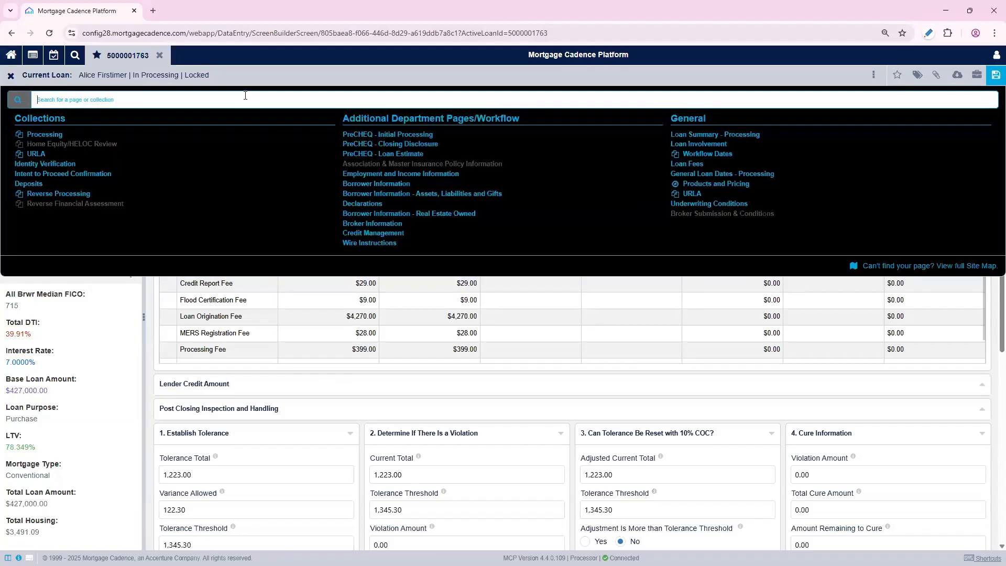
{"action": "type", "text": "loan"}
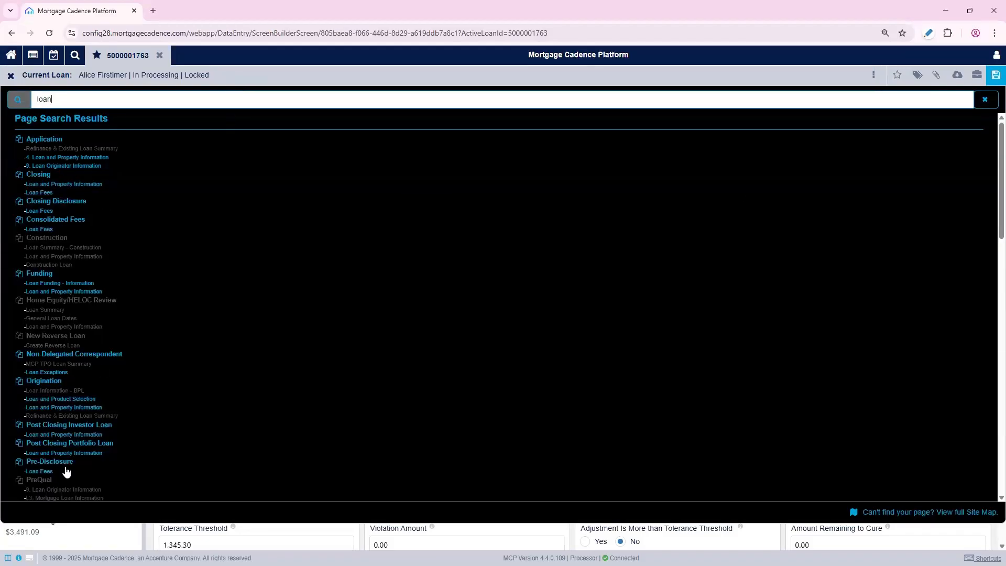
{"action": "left_click", "coordinate": [39, 472]}
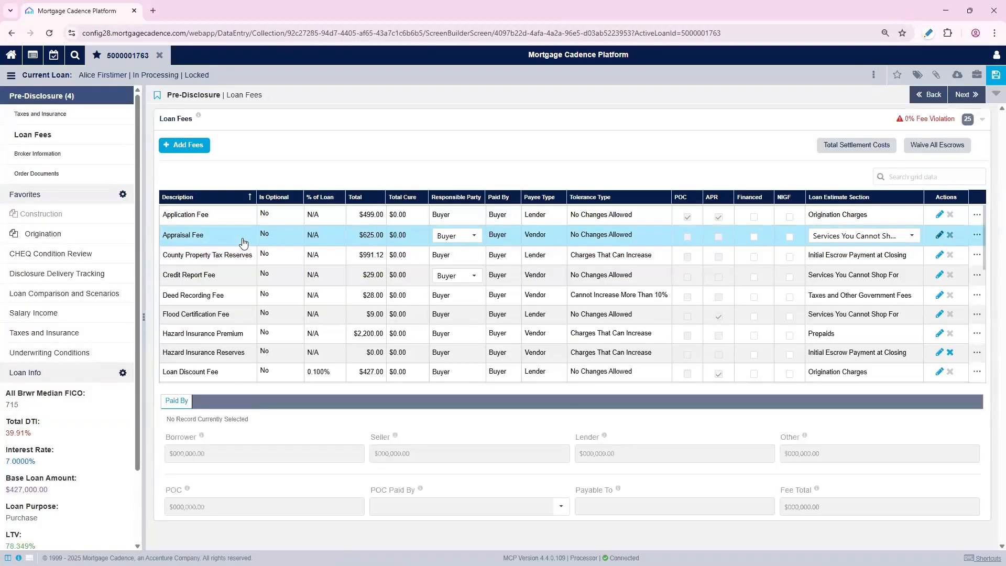
{"action": "left_click", "coordinate": [243, 243]}
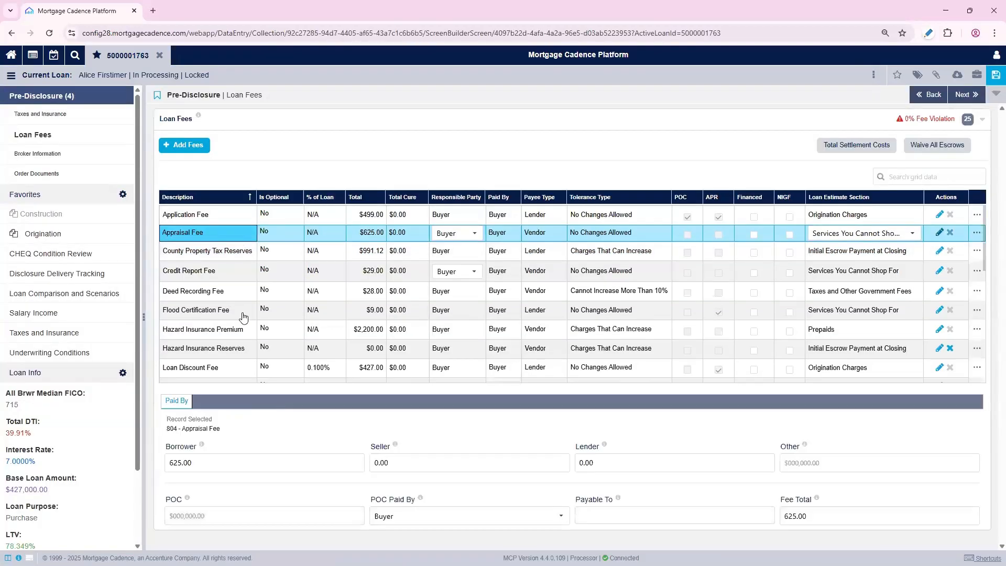
{"action": "left_click", "coordinate": [940, 236]}
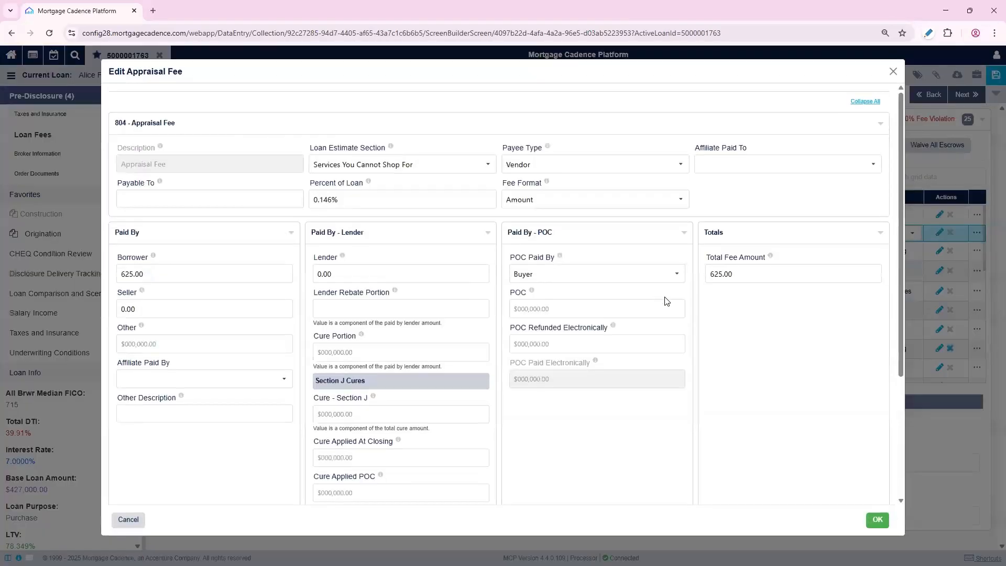
{"action": "scroll", "coordinate": [666, 301], "scroll_direction": "down", "scroll_amount": 3}
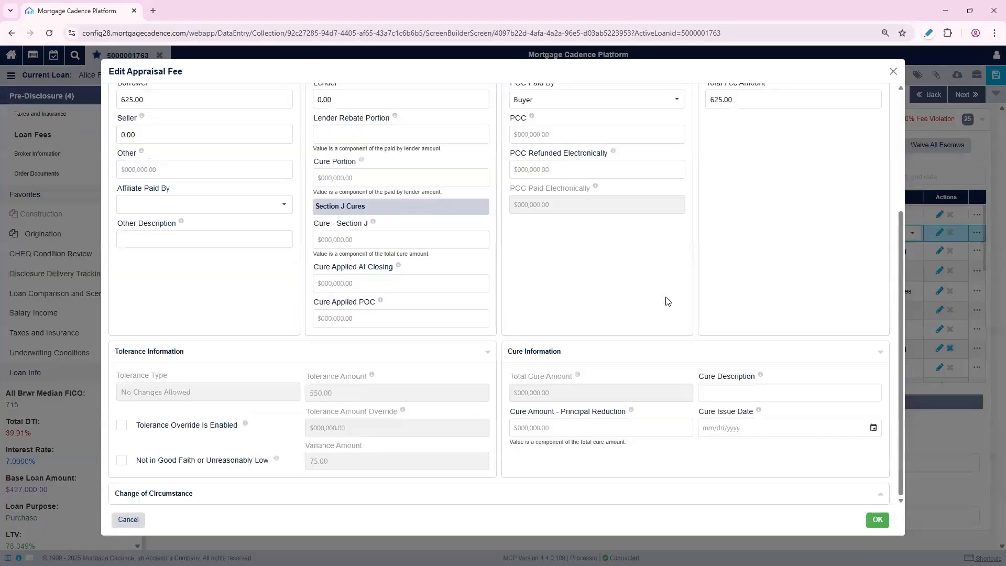
{"action": "left_click", "coordinate": [615, 498]}
{"action": "scroll", "coordinate": [417, 339], "scroll_direction": "down", "scroll_amount": 2}
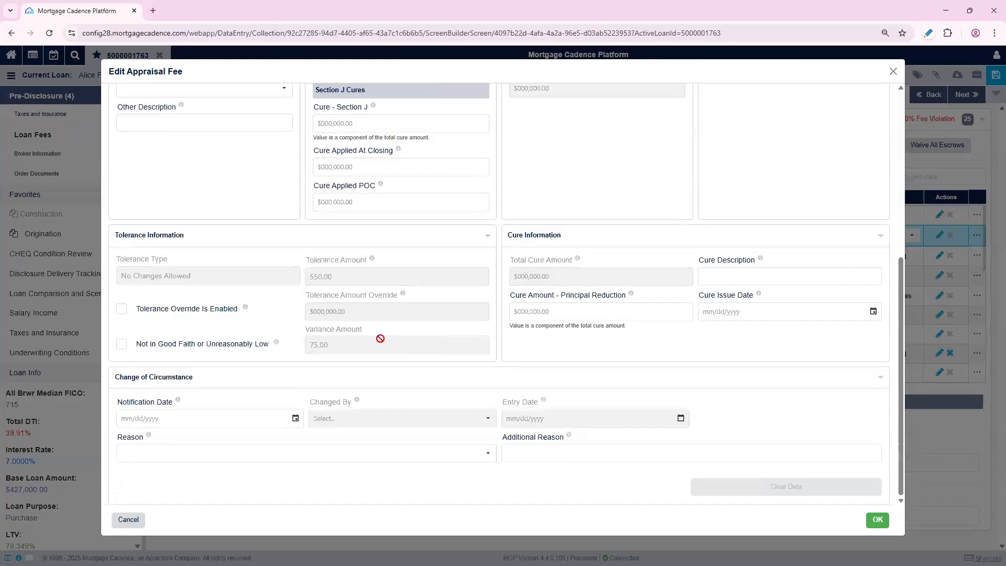
- Set the change of circumstance's Notification Date to 04/22/2025 and its Reason to option 3, new information specific to the consumer or transaction
{"action": "left_click", "coordinate": [294, 418]}
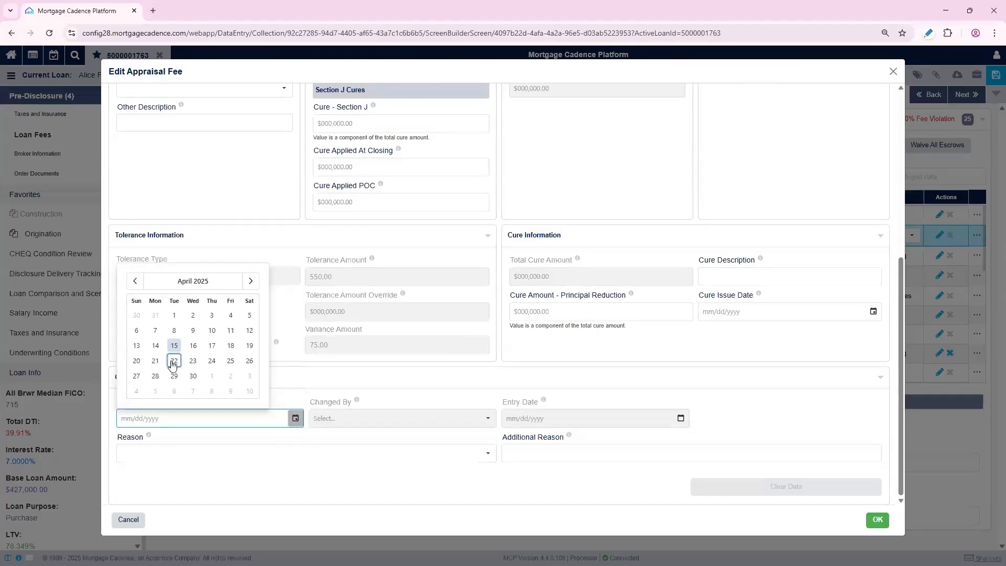
{"action": "key", "text": "Return"}
{"action": "left_click", "coordinate": [352, 456]}
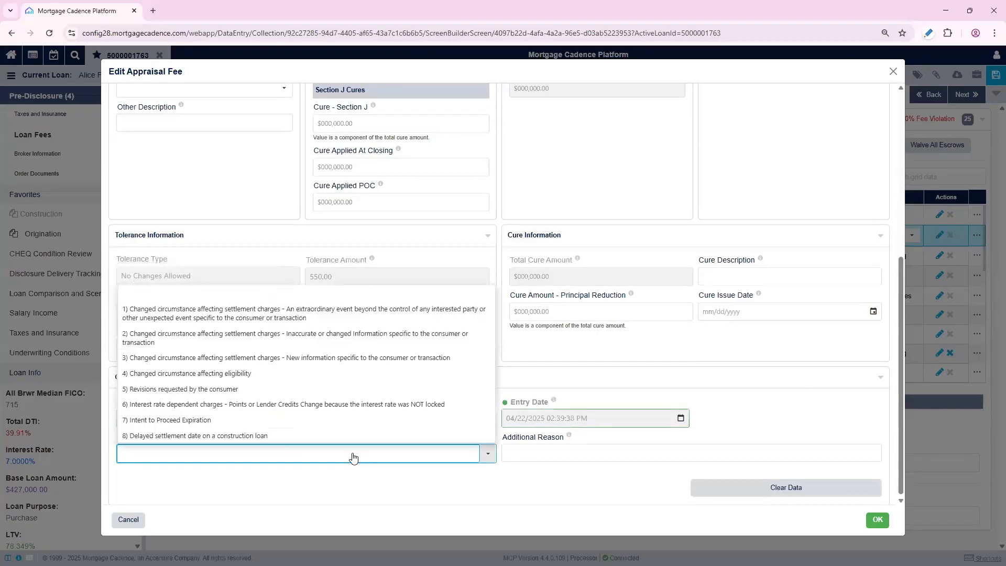
{"action": "left_click", "coordinate": [301, 359]}
- Enter the Additional Reason "Appraiser sent new invoice for unique / rural property." and accept the Appraisal Fee changes
{"action": "left_click", "coordinate": [575, 457]}
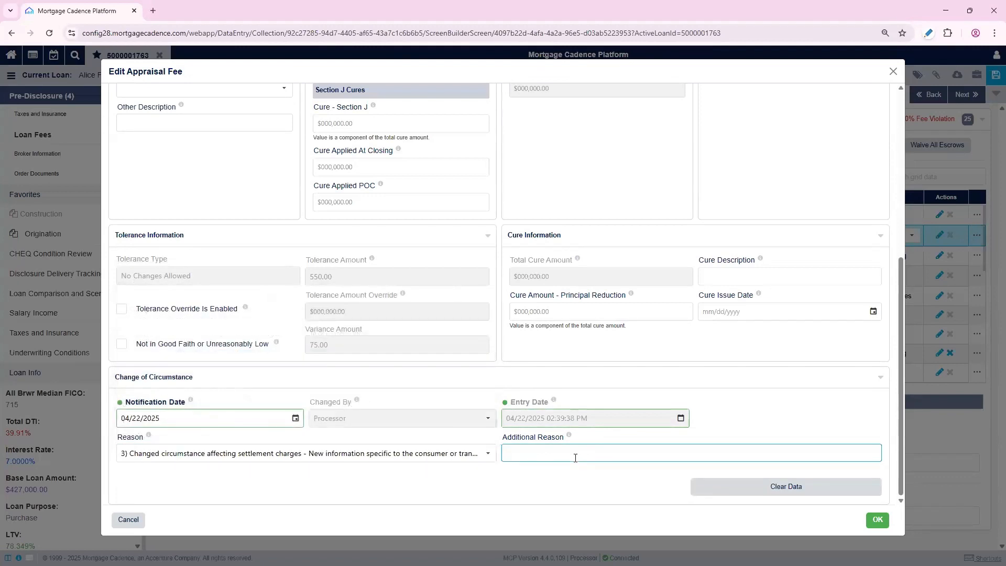
{"action": "type", "text": "Appraiser sent new "}
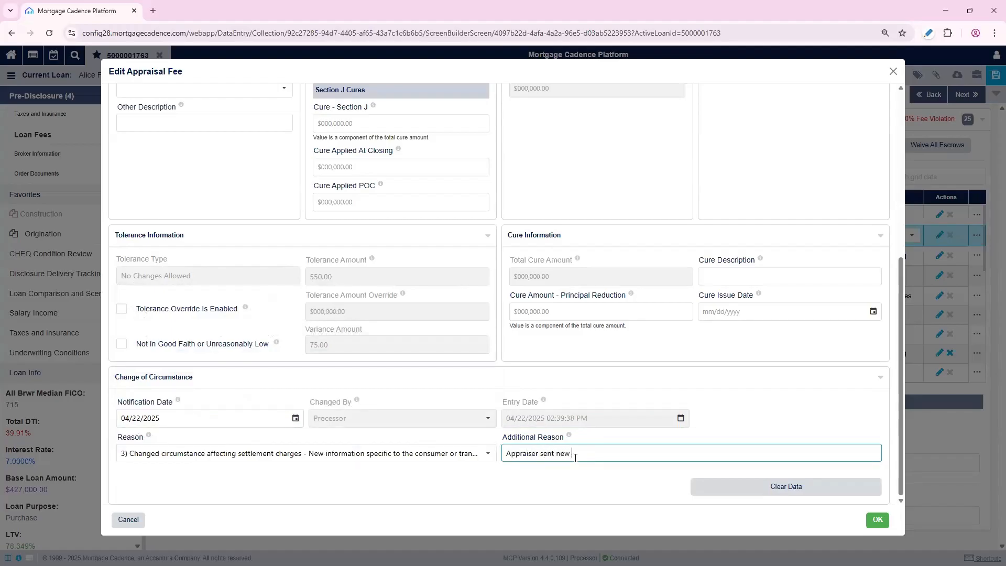
{"action": "type", "text": "invoice for unique / rural property."}
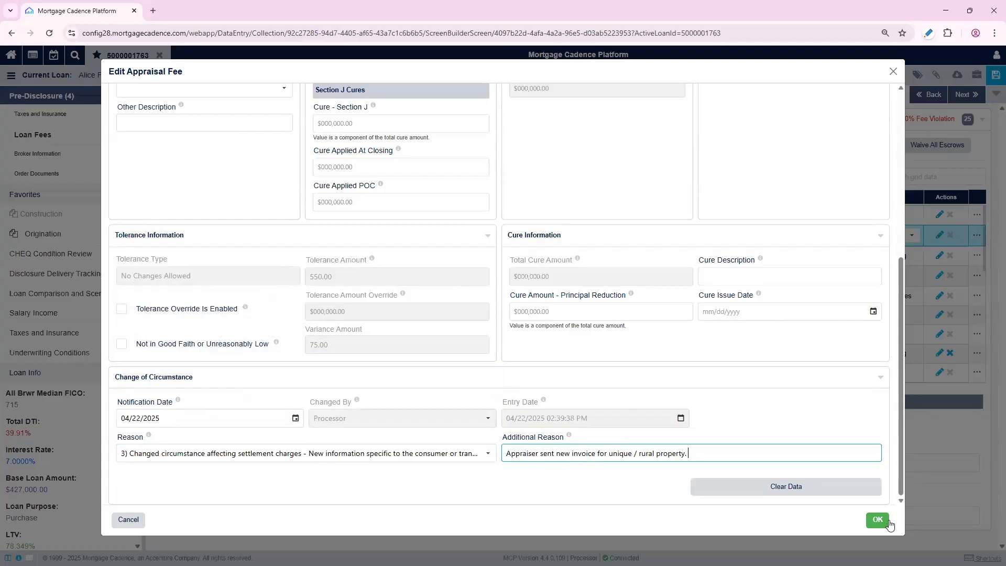
{"action": "left_click", "coordinate": [880, 519]}
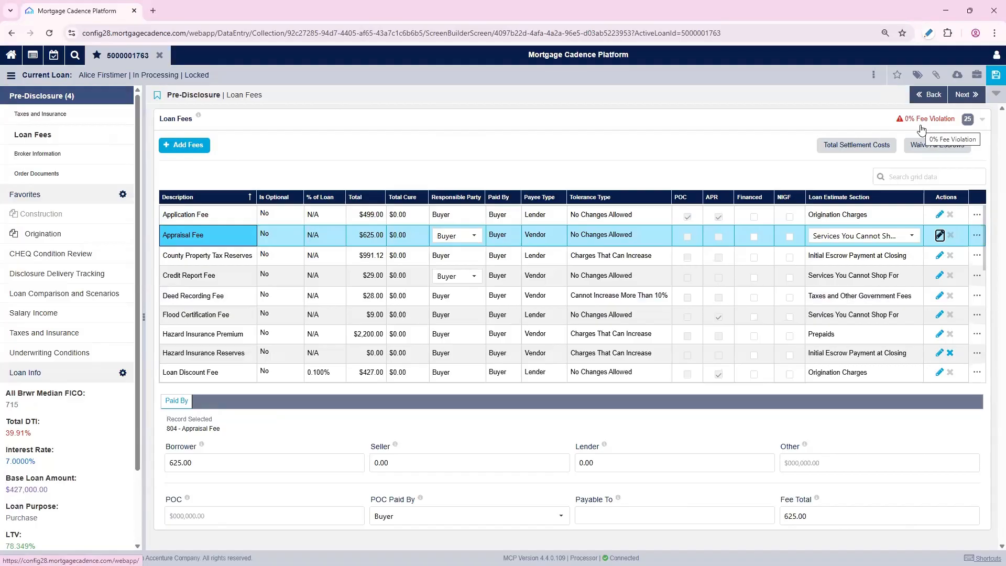
- On the Pre-Disclosure LE Terms and Projected Payments page, set the Loan Estimate Issue Date to 04/22/2025 and save the loan
{"action": "left_click", "coordinate": [936, 76]}
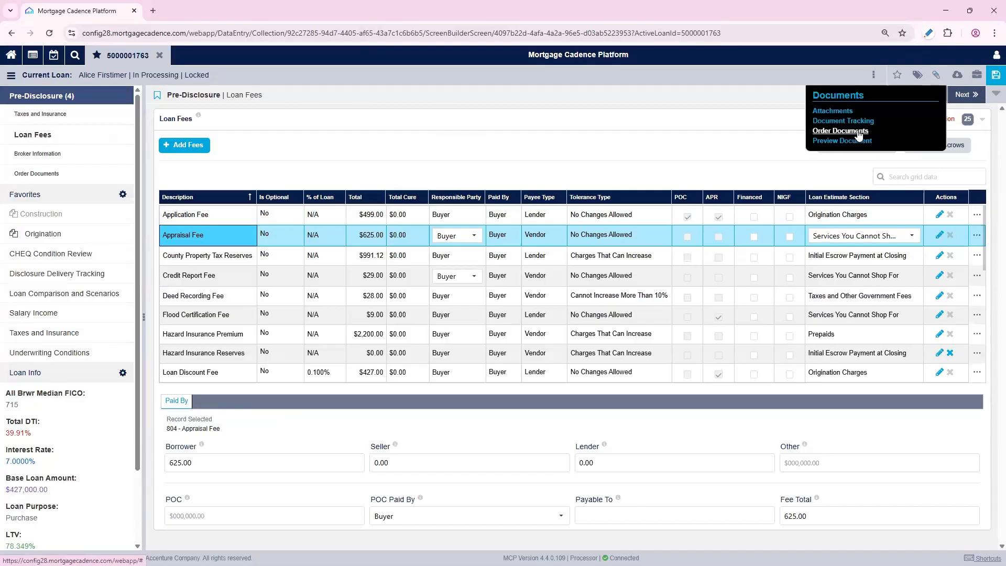
{"action": "left_click", "coordinate": [841, 134]}
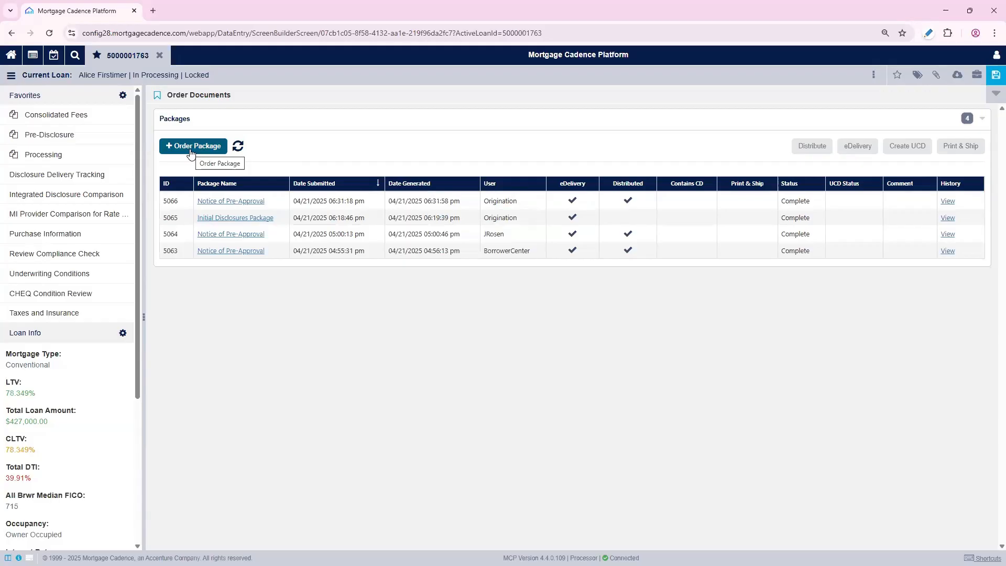
{"action": "left_click", "coordinate": [73, 136]}
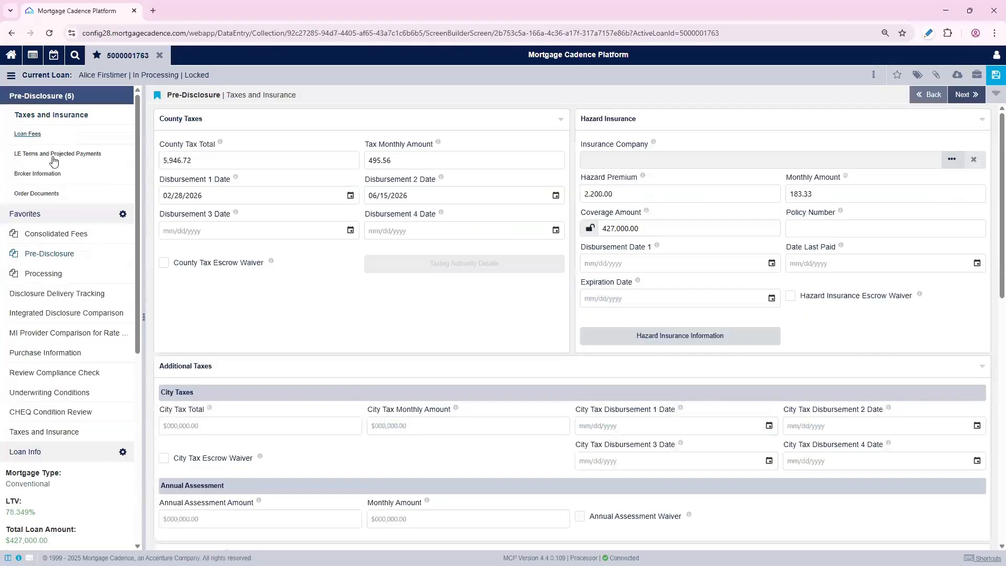
{"action": "left_click", "coordinate": [53, 155]}
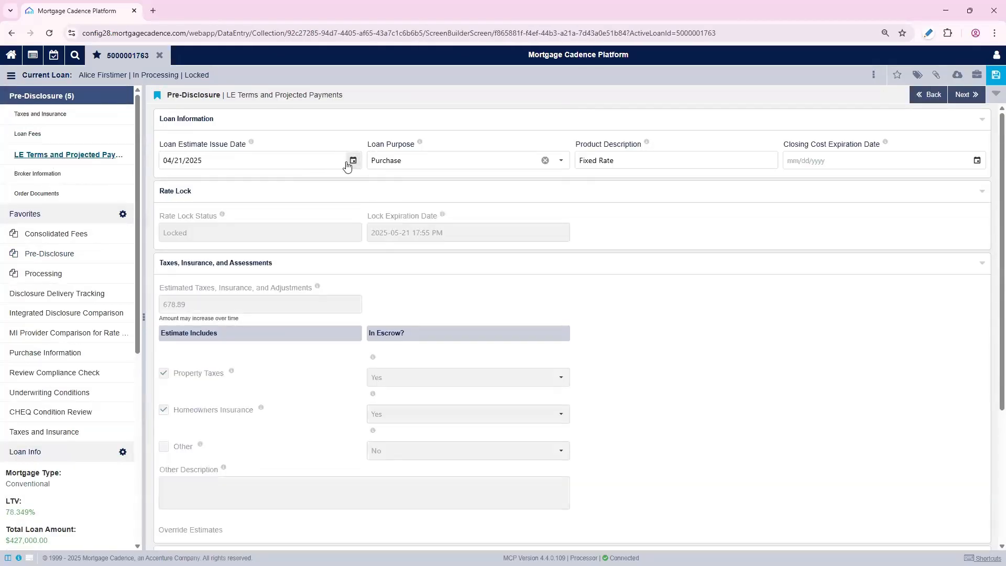
{"action": "left_click", "coordinate": [353, 160]}
{"action": "left_click", "coordinate": [217, 268]}
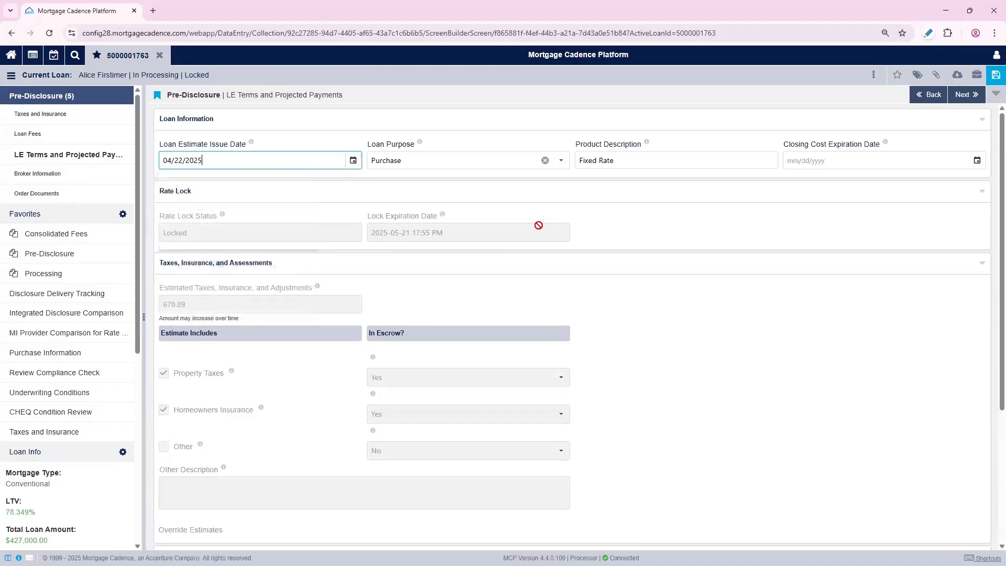
{"action": "left_click", "coordinate": [993, 79]}
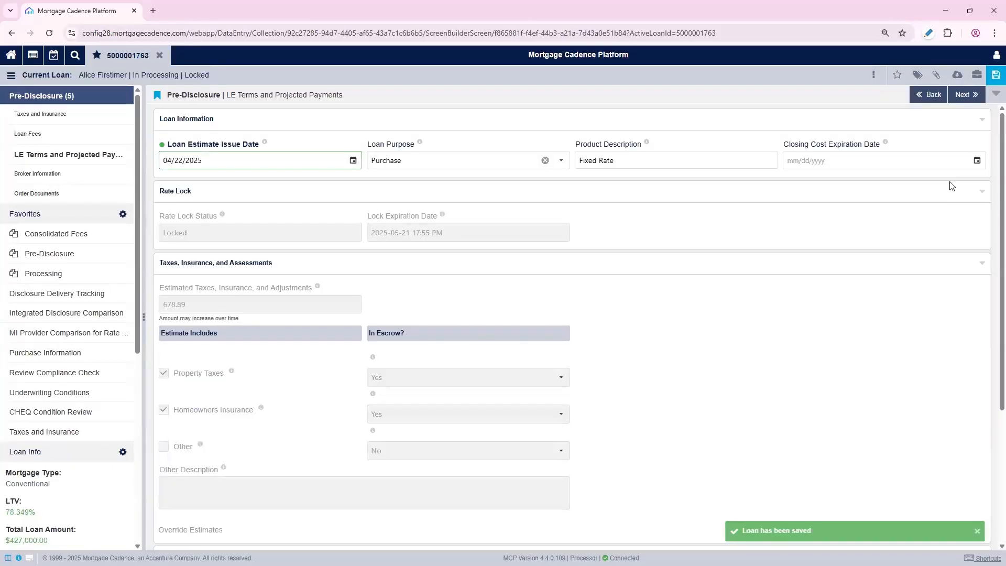
- Search the available packages on the Order Documents page for "loan" and order the Loan Estimate package
{"action": "left_click", "coordinate": [938, 75]}
{"action": "left_click", "coordinate": [859, 135]}
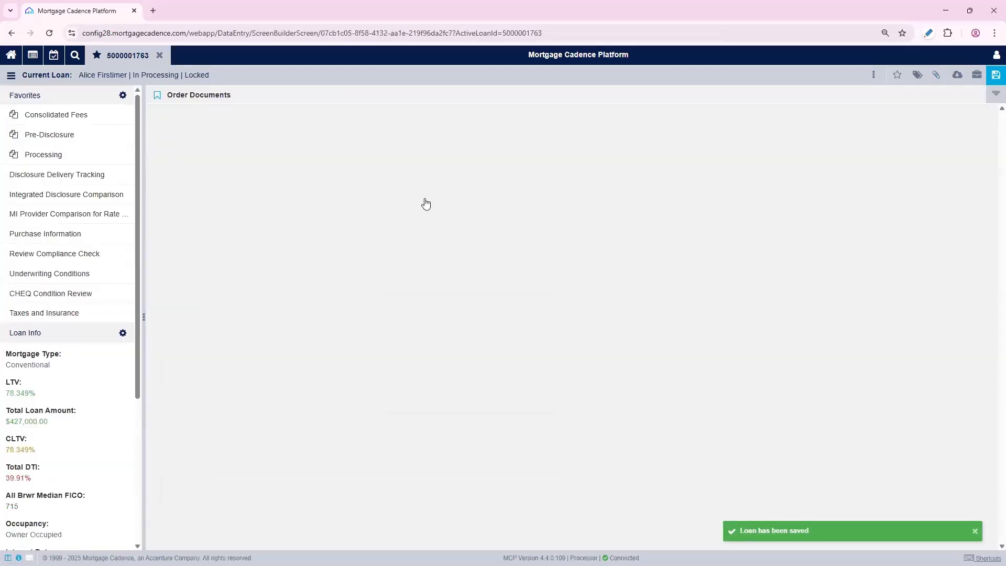
{"action": "left_click", "coordinate": [181, 146]}
{"action": "left_click", "coordinate": [843, 219]}
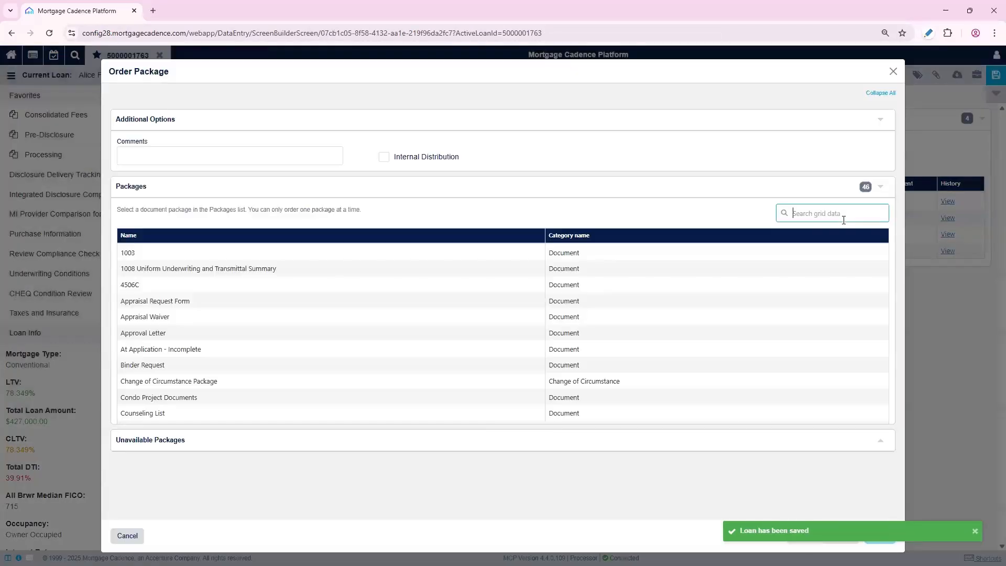
{"action": "type", "text": "chang"}
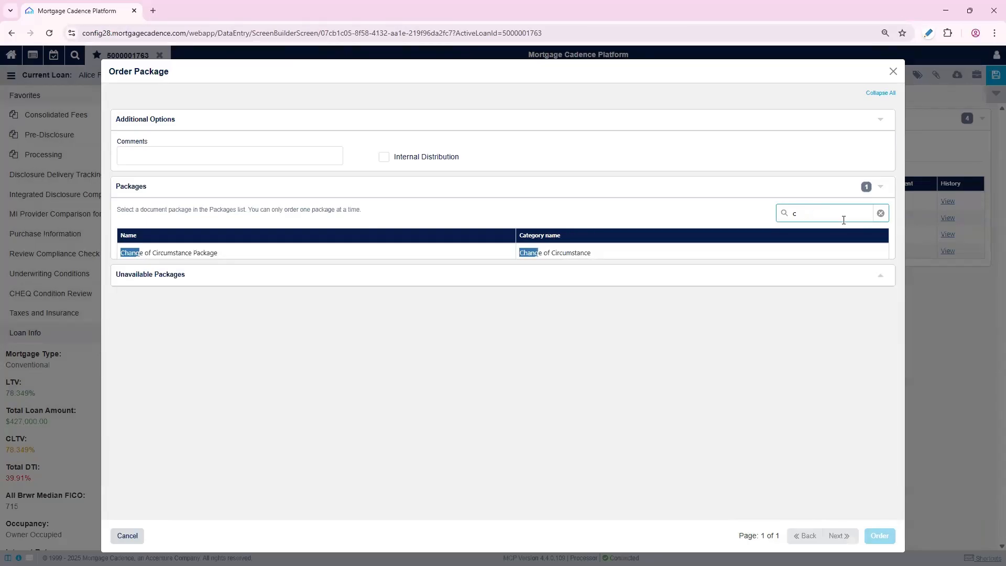
{"action": "key", "text": "BackSpace"}
{"action": "type", "text": "loan"}
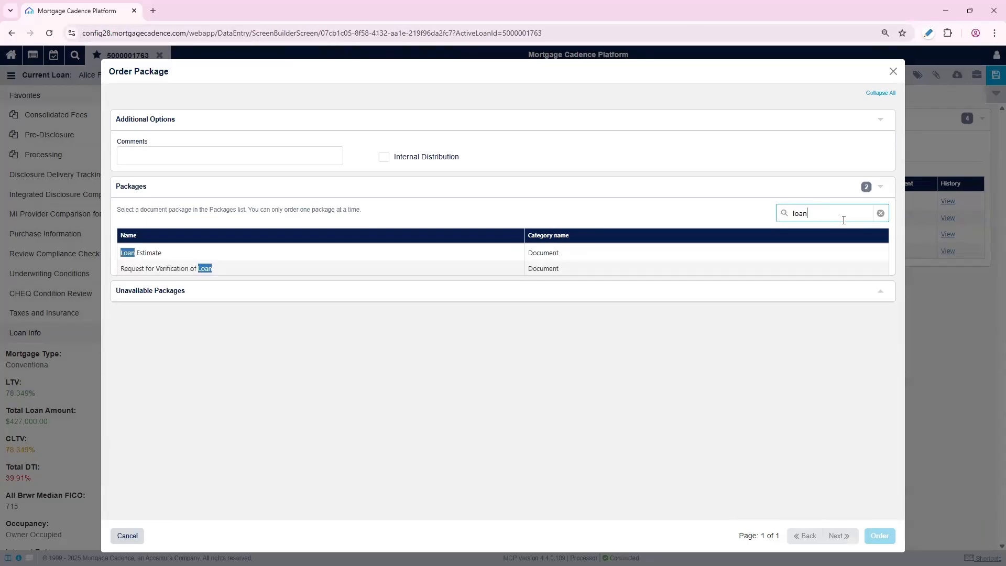
{"action": "left_click", "coordinate": [407, 254]}
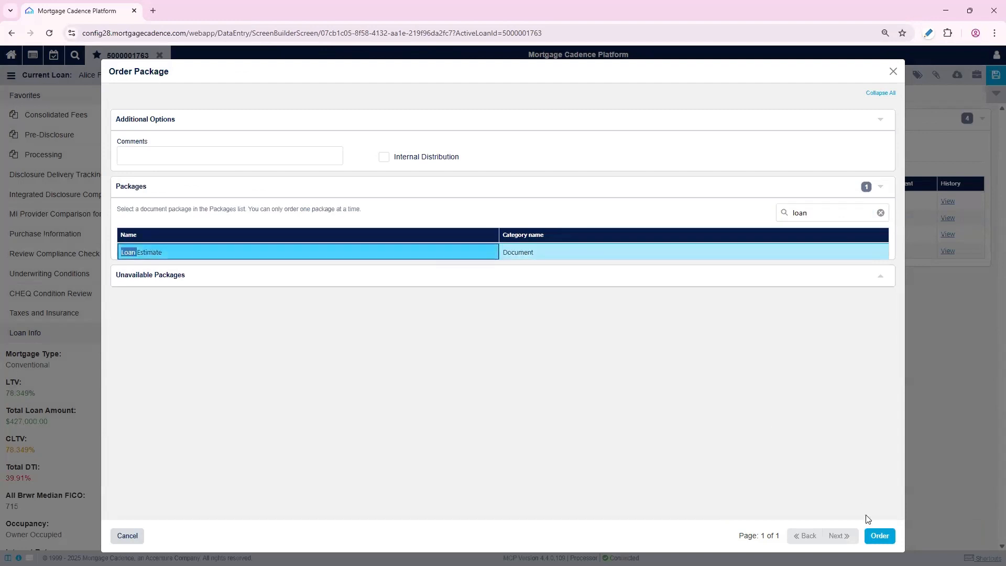
{"action": "left_click", "coordinate": [866, 535]}
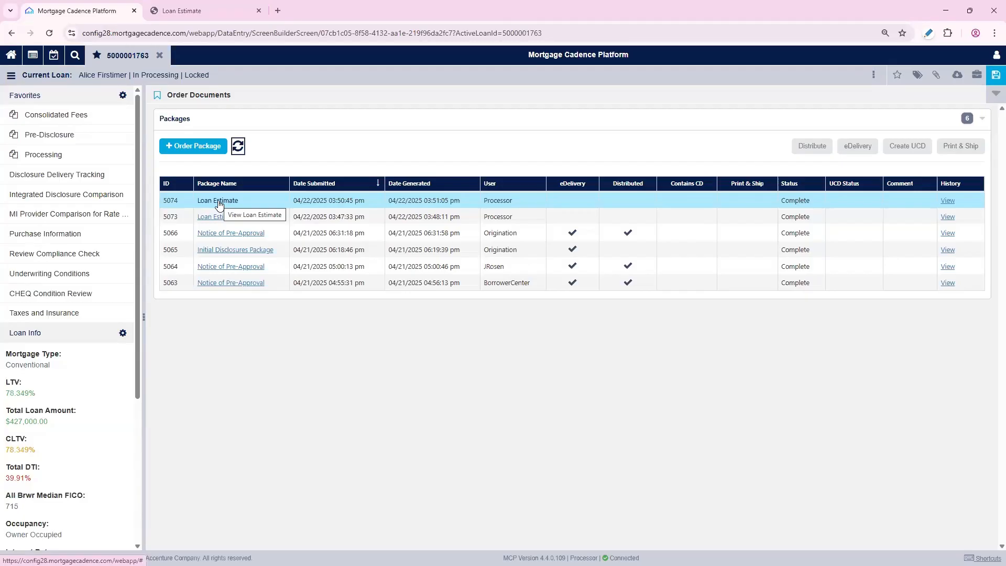
- Review the newest Loan Estimate document, including its loan terms, closing cost details and additional information, and close it
{"action": "left_click", "coordinate": [219, 205]}
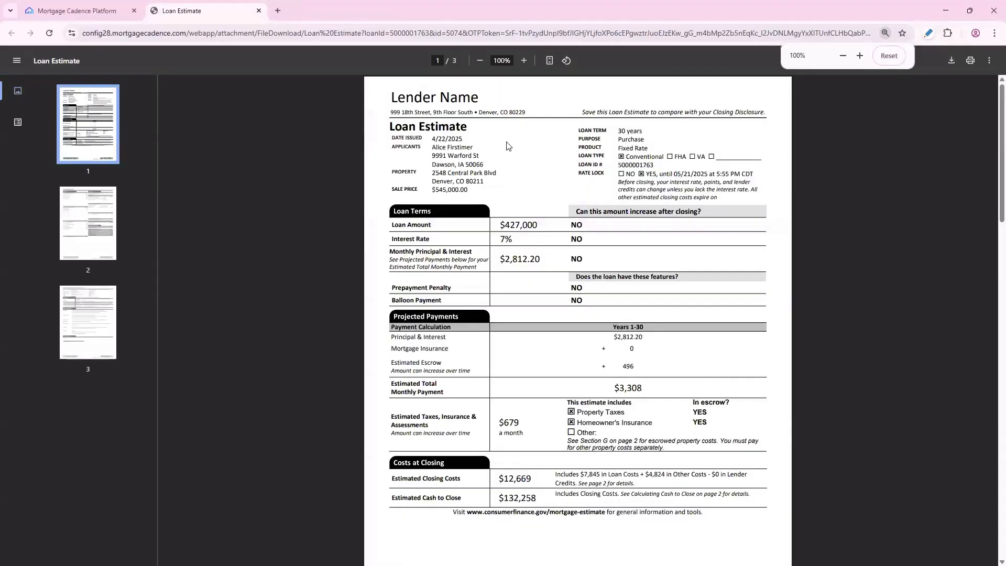
{"action": "scroll", "coordinate": [512, 147], "scroll_direction": "down", "scroll_amount": 6}
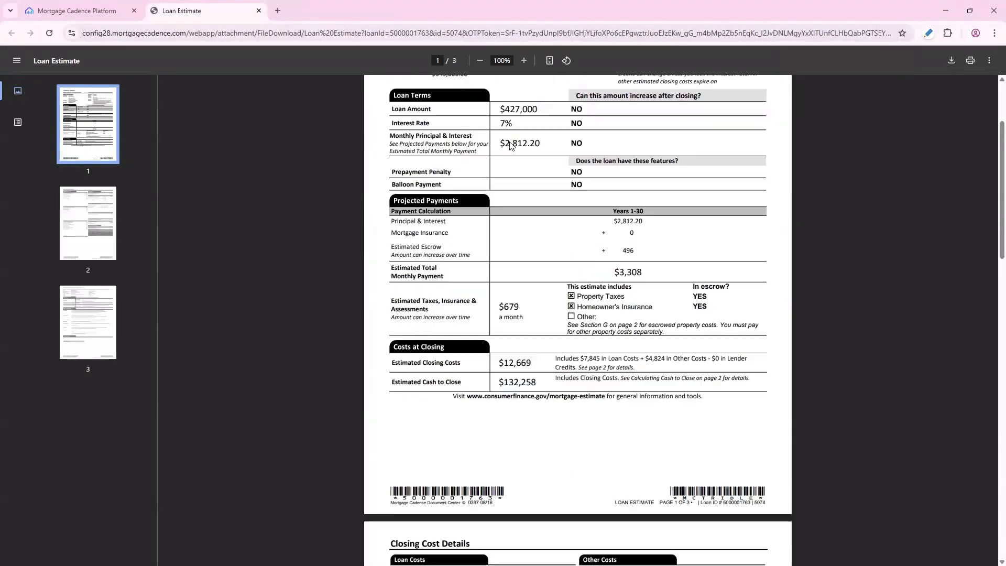
{"action": "scroll", "coordinate": [511, 146], "scroll_direction": "down", "scroll_amount": 2}
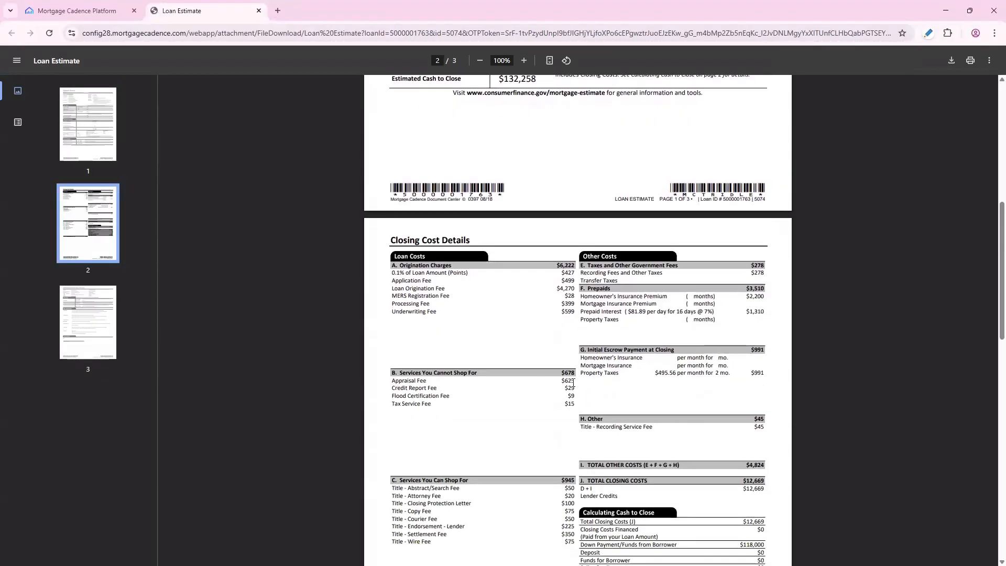
{"action": "scroll", "coordinate": [573, 383], "scroll_direction": "down", "scroll_amount": 6}
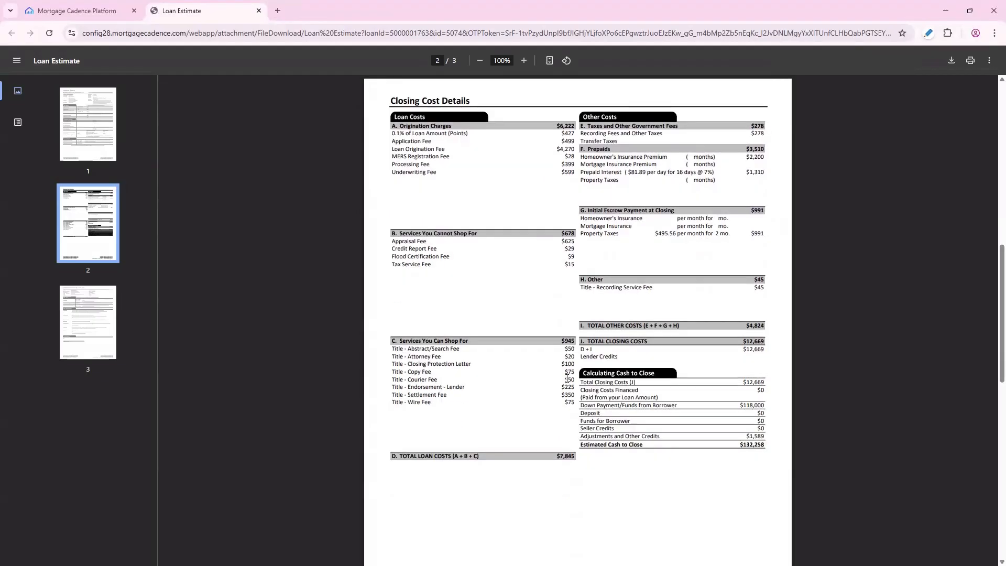
{"action": "scroll", "coordinate": [568, 381], "scroll_direction": "down", "scroll_amount": 5}
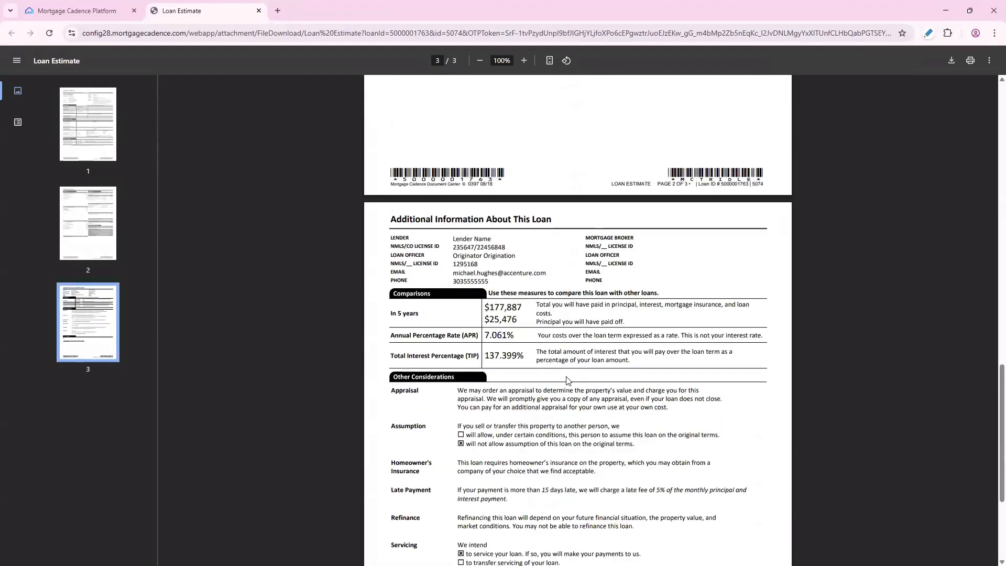
{"action": "scroll", "coordinate": [568, 380], "scroll_direction": "down", "scroll_amount": 2}
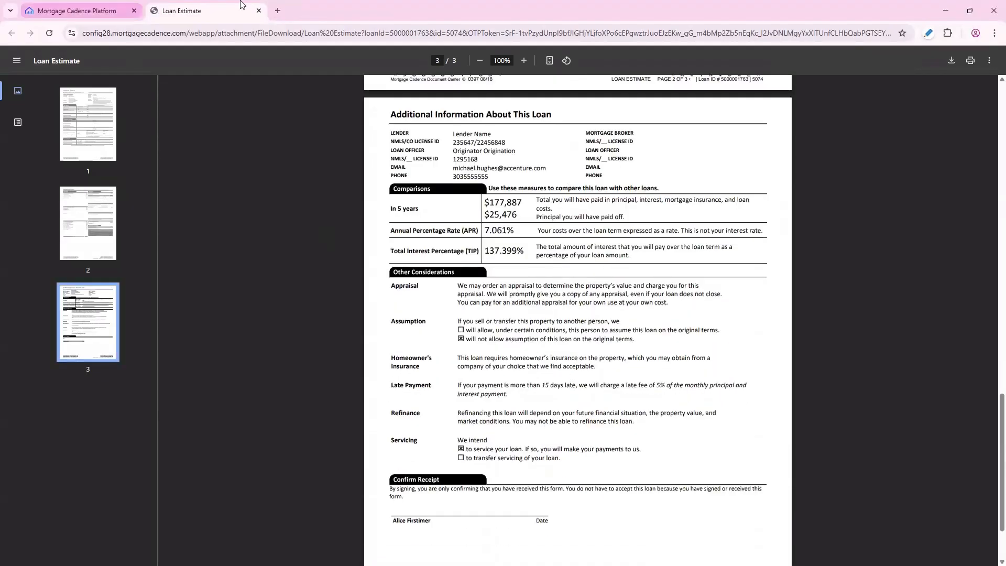
{"action": "left_click", "coordinate": [259, 11]}
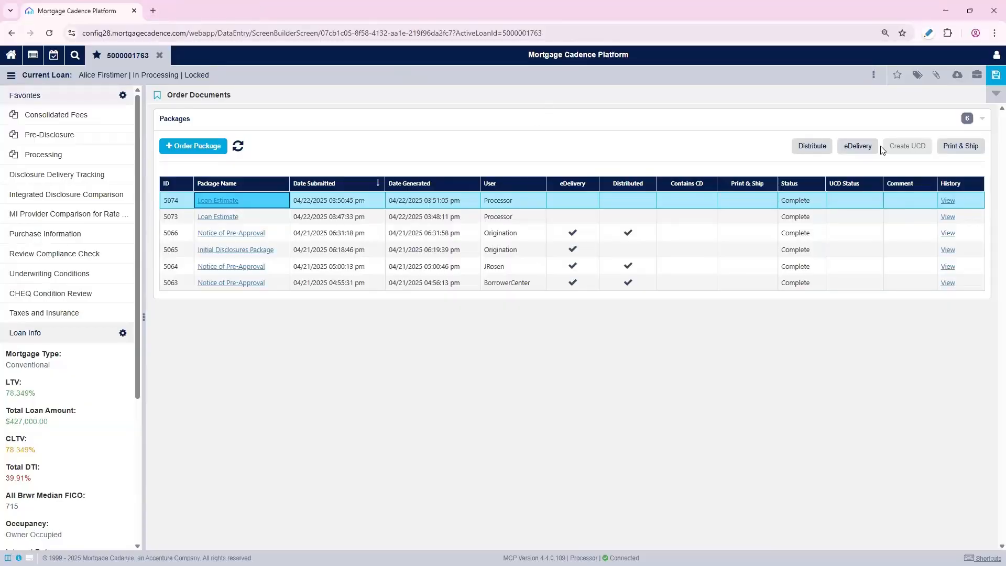
- Submit the Loan Estimate package to the borrower through eDelivery using Secure Delivery with Signature, without additional documents or attachments
{"action": "left_click", "coordinate": [858, 147]}
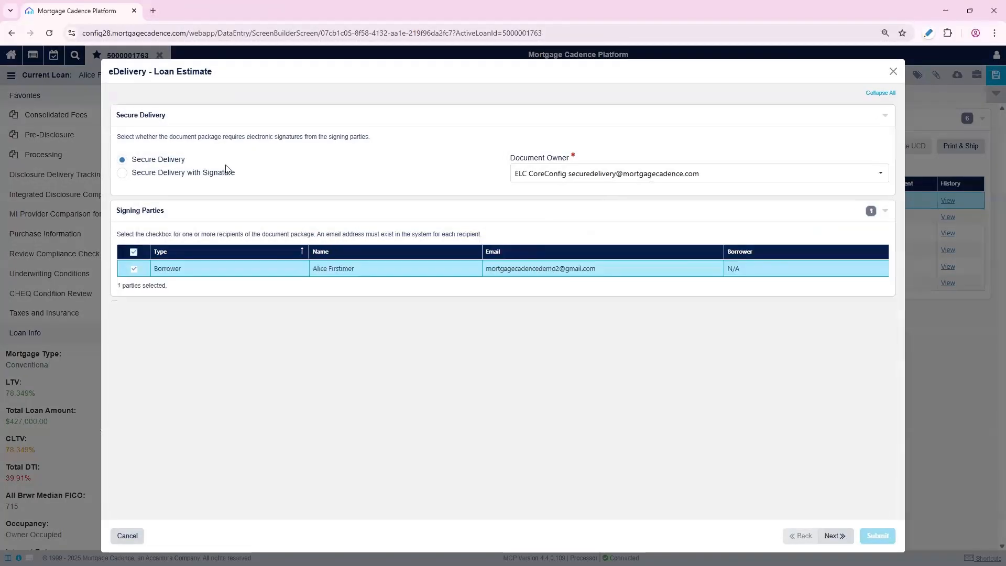
{"action": "left_click", "coordinate": [210, 174]}
{"action": "left_click", "coordinate": [838, 541]}
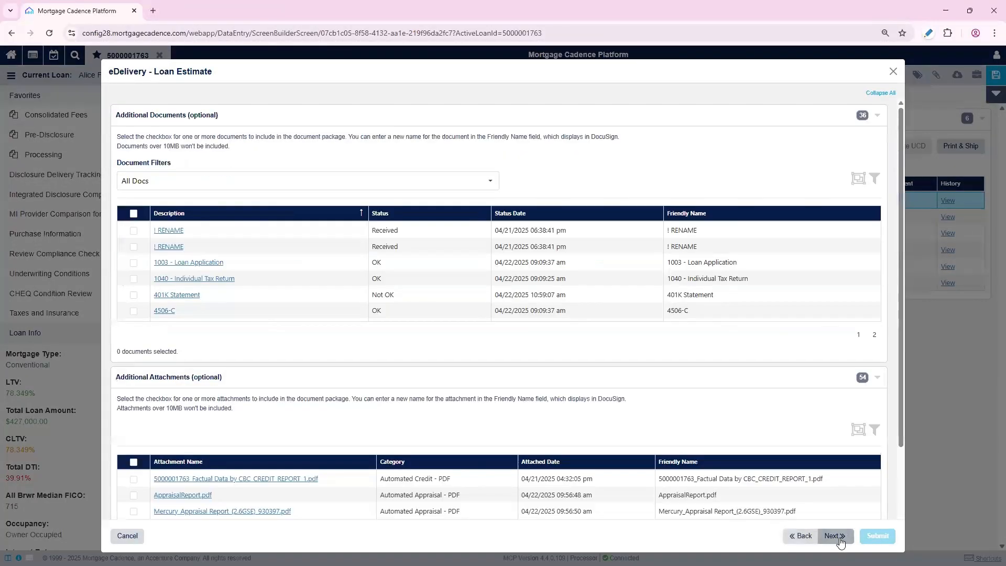
{"action": "left_click", "coordinate": [836, 540]}
{"action": "left_click", "coordinate": [877, 541]}
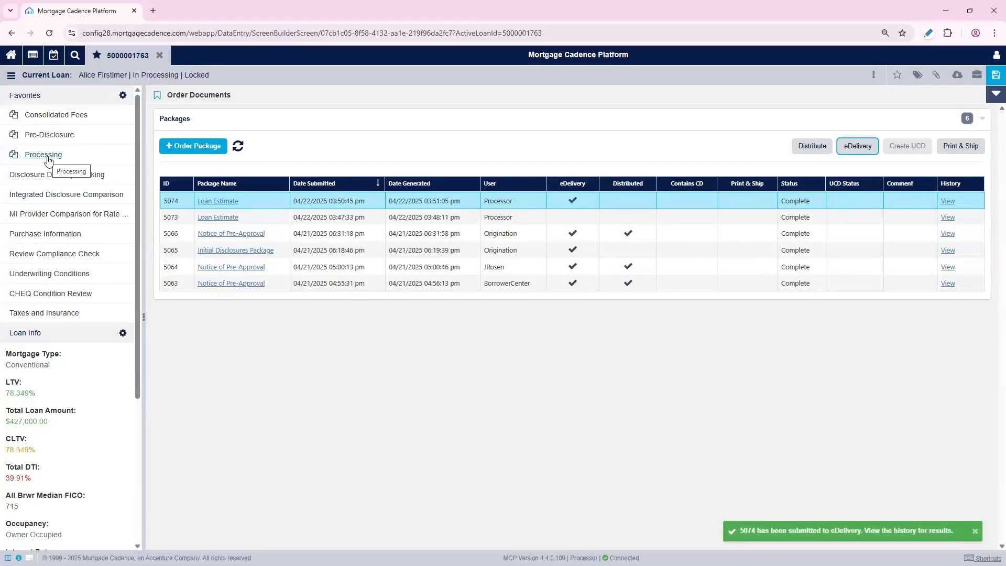
- Review the Verify - Appraisal page in the Processing collection, from valuation history and appraised value through appraiser, second appraisal and additional information
{"action": "left_click", "coordinate": [44, 155]}
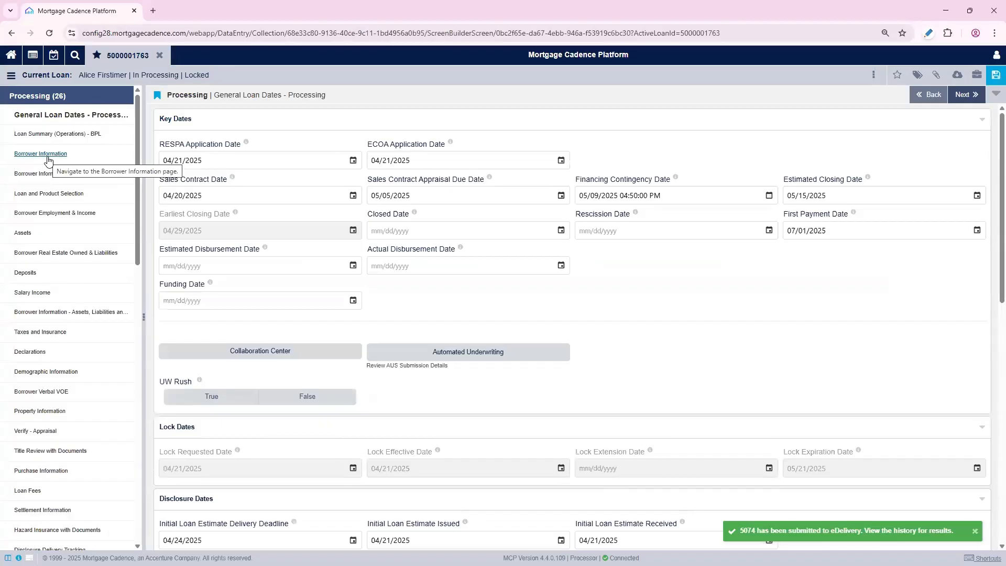
{"action": "scroll", "coordinate": [48, 160], "scroll_direction": "down", "scroll_amount": 2}
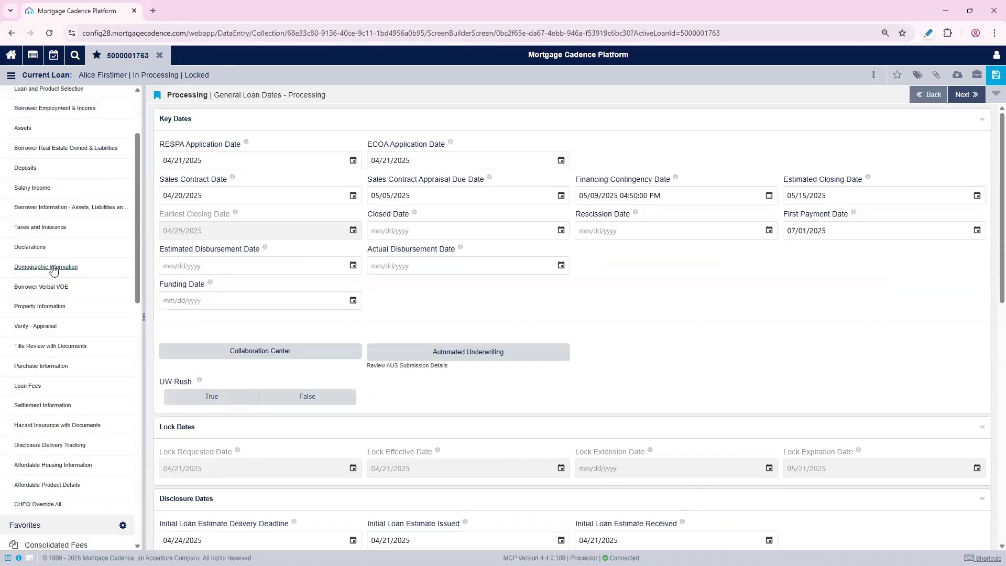
{"action": "left_click", "coordinate": [36, 328]}
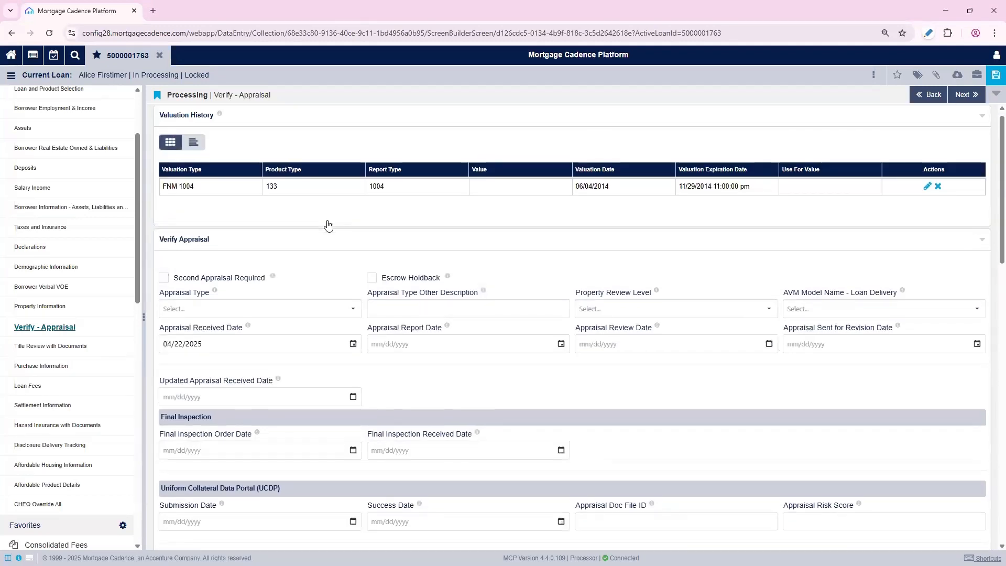
{"action": "scroll", "coordinate": [330, 224], "scroll_direction": "down", "scroll_amount": 4}
{"action": "scroll", "coordinate": [335, 224], "scroll_direction": "down", "scroll_amount": 1}
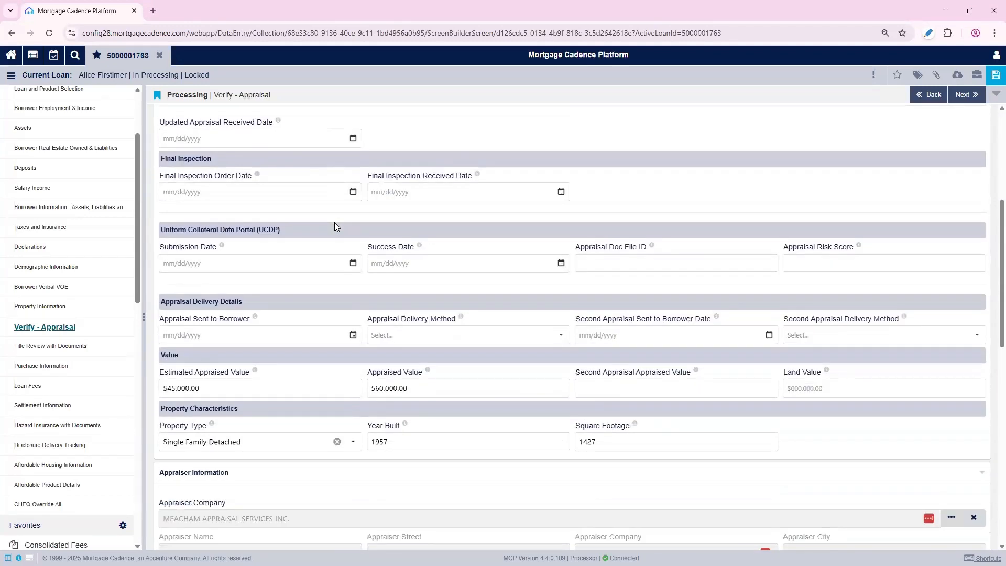
{"action": "scroll", "coordinate": [338, 225], "scroll_direction": "down", "scroll_amount": 3}
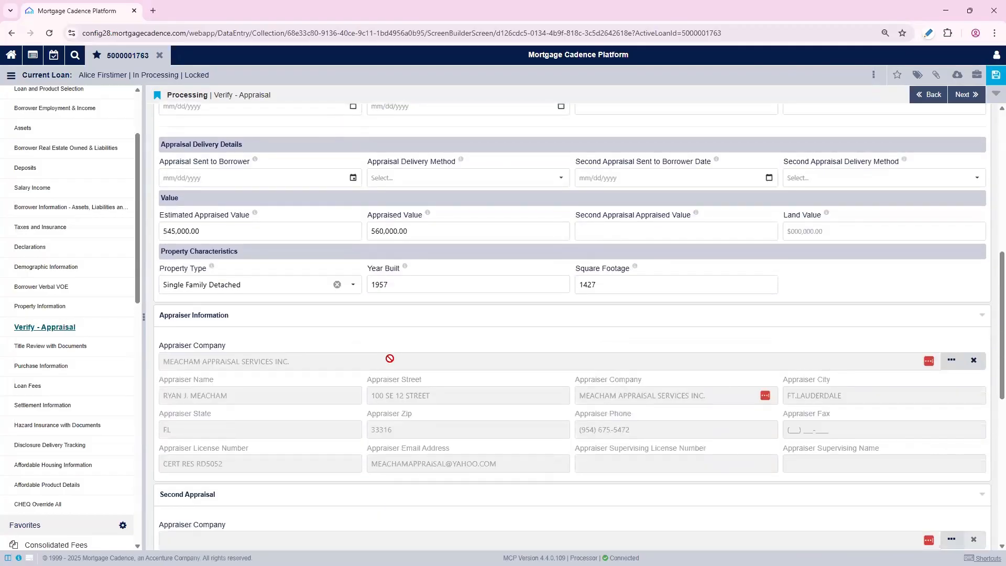
{"action": "scroll", "coordinate": [390, 359], "scroll_direction": "down", "scroll_amount": 6}
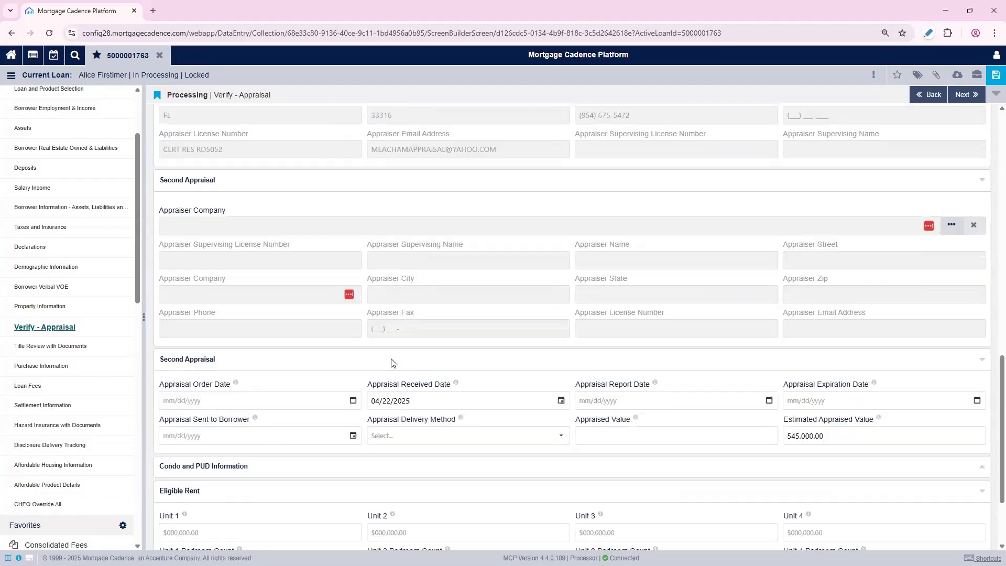
{"action": "scroll", "coordinate": [392, 362], "scroll_direction": "down", "scroll_amount": 2}
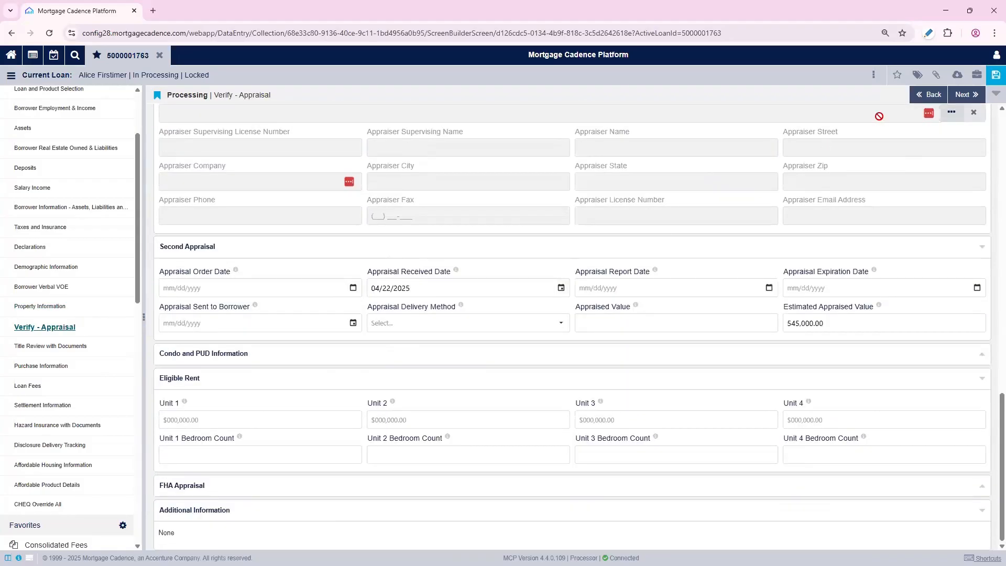
- Open the Loan Tasks grid and mark the Review Appraisal task as complete
{"action": "left_click", "coordinate": [877, 77]}
{"action": "left_click", "coordinate": [891, 126]}
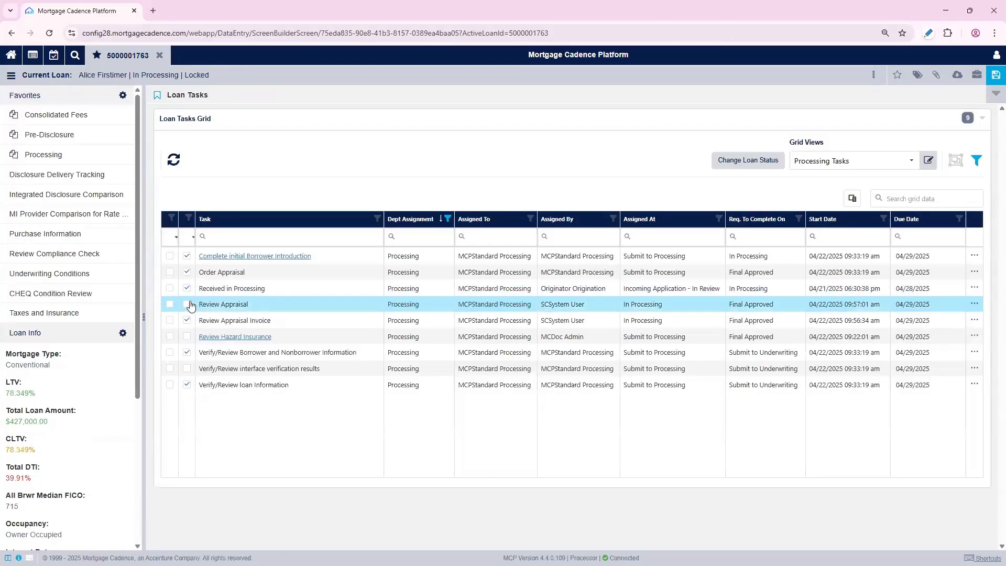
{"action": "left_click", "coordinate": [187, 304]}
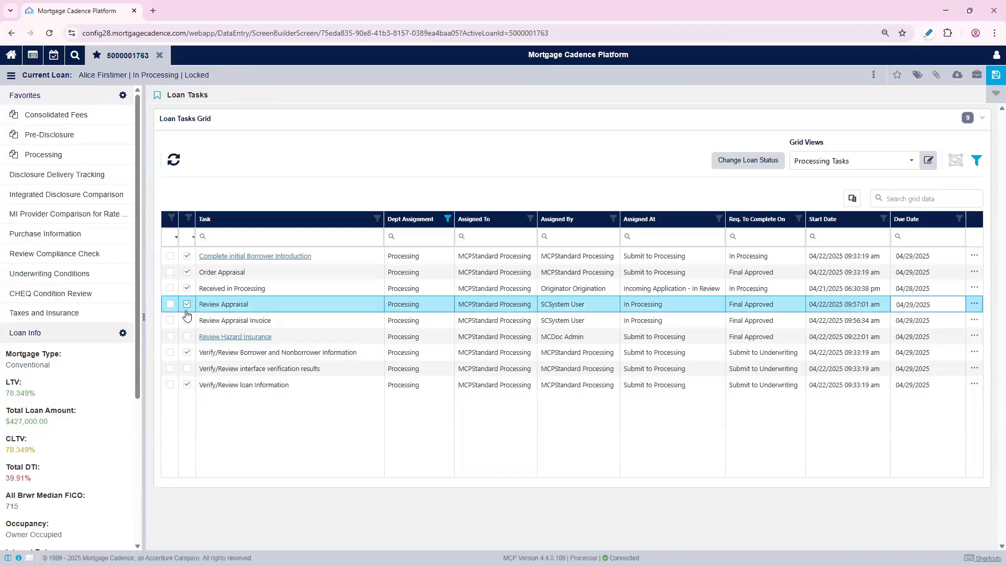
- Look through the ordered services in Services Overview, examine the Title and Closing order's details and results, and close them
{"action": "left_click", "coordinate": [958, 82]}
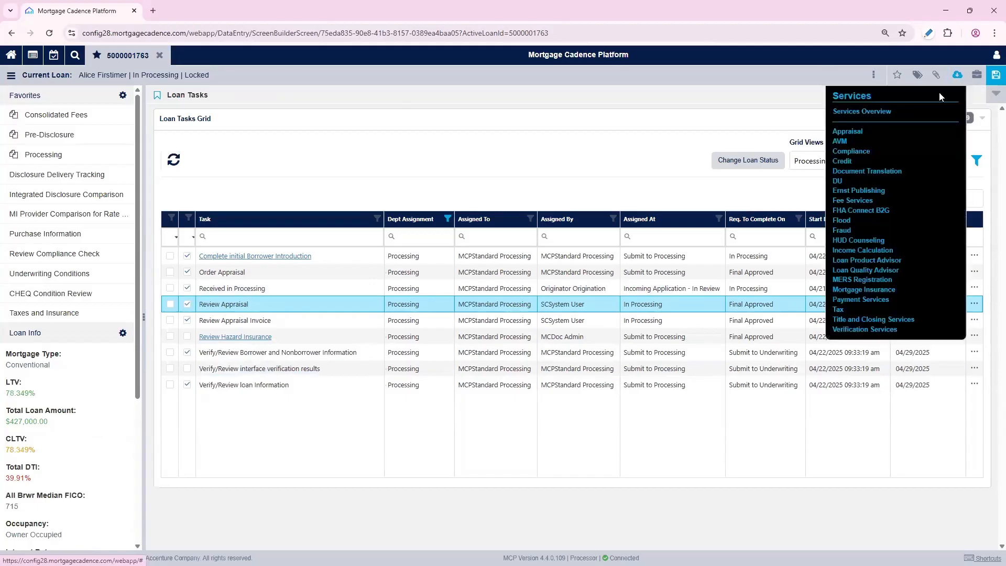
{"action": "left_click", "coordinate": [884, 114]}
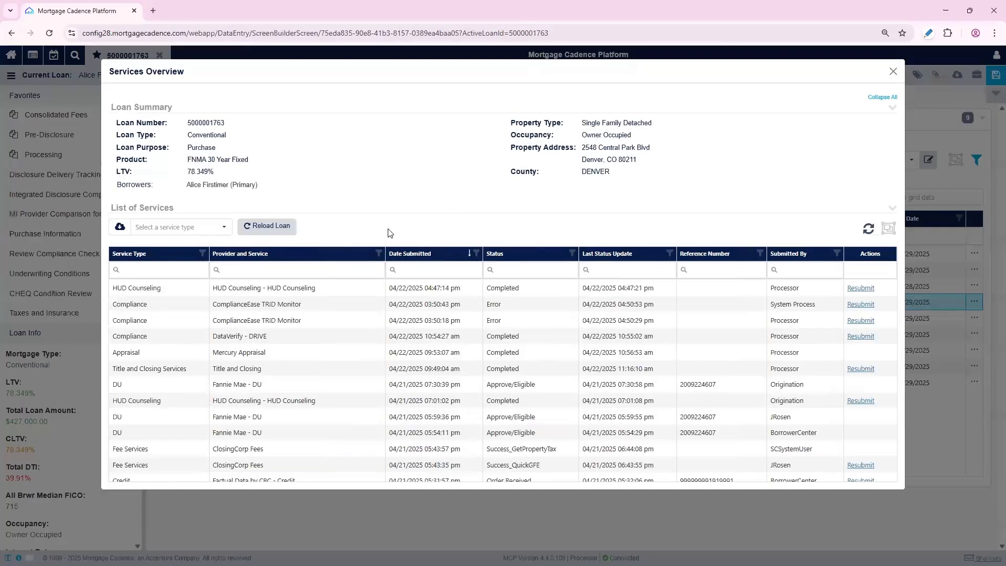
{"action": "scroll", "coordinate": [298, 308], "scroll_direction": "down", "scroll_amount": 1}
{"action": "left_click", "coordinate": [298, 308]}
{"action": "left_click", "coordinate": [309, 330]}
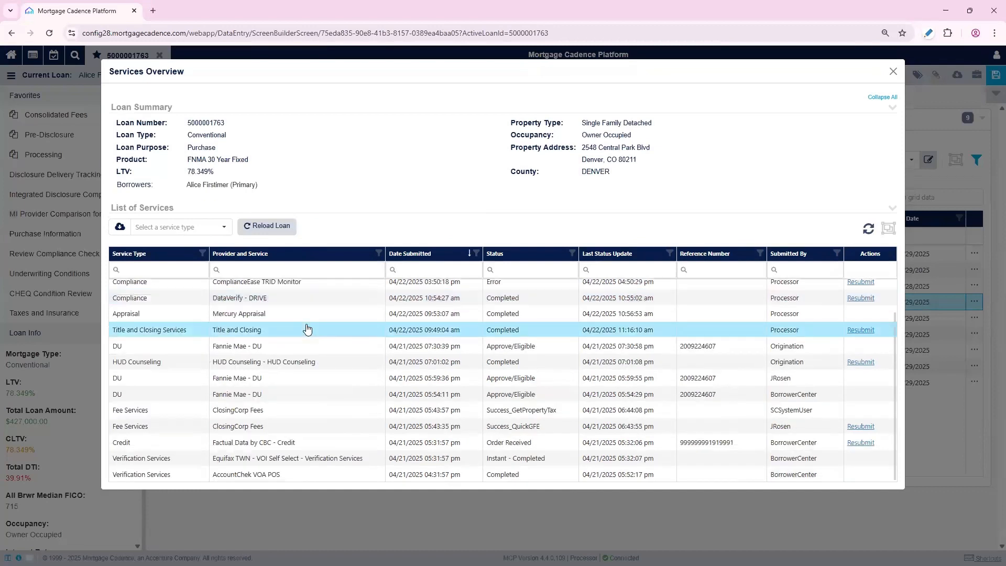
{"action": "left_click", "coordinate": [267, 313]}
{"action": "left_click", "coordinate": [454, 345]}
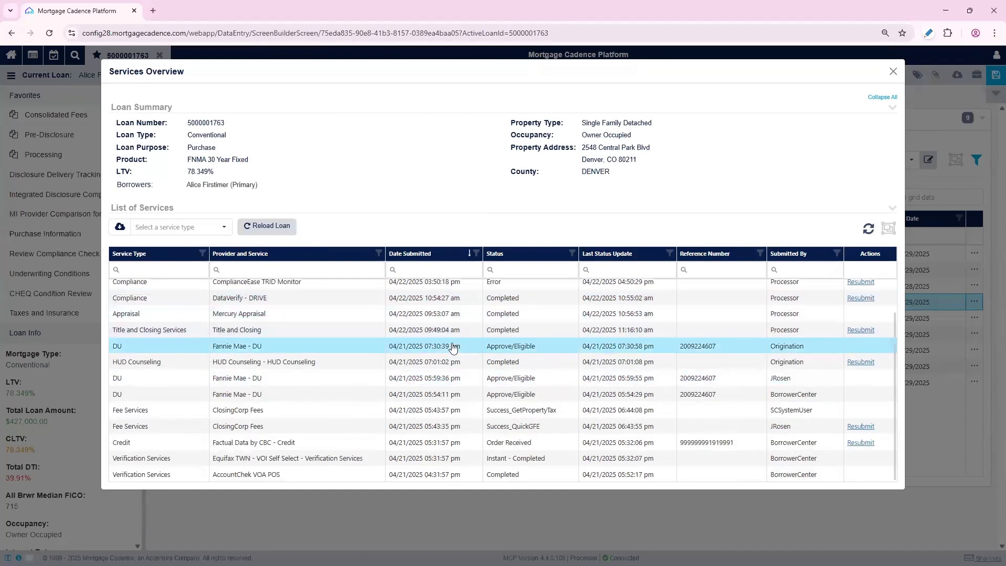
{"action": "left_click", "coordinate": [441, 361]}
{"action": "left_click", "coordinate": [449, 380]}
{"action": "left_click", "coordinate": [448, 394]}
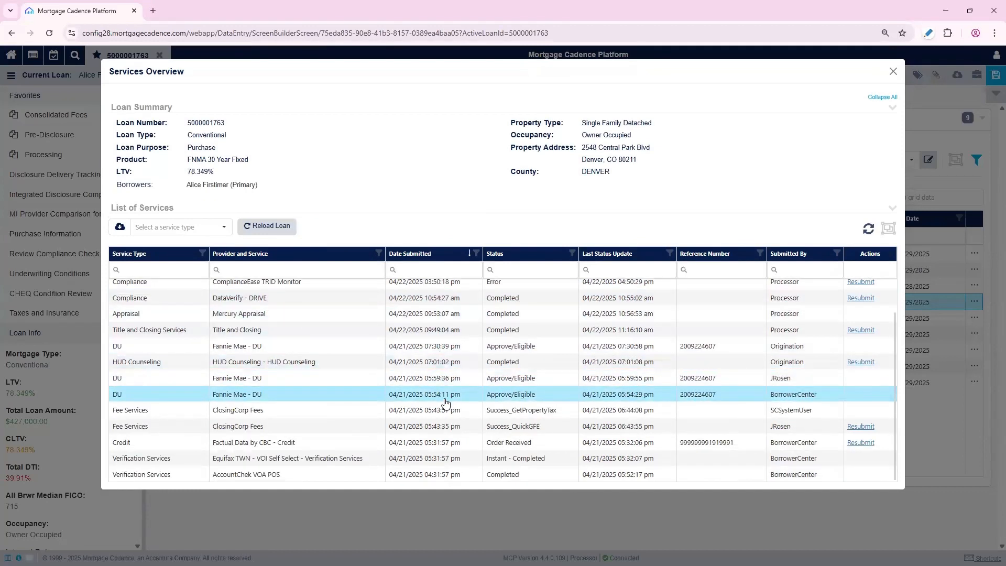
{"action": "left_click", "coordinate": [431, 413]}
{"action": "left_click", "coordinate": [420, 396]}
{"action": "left_click", "coordinate": [362, 362]}
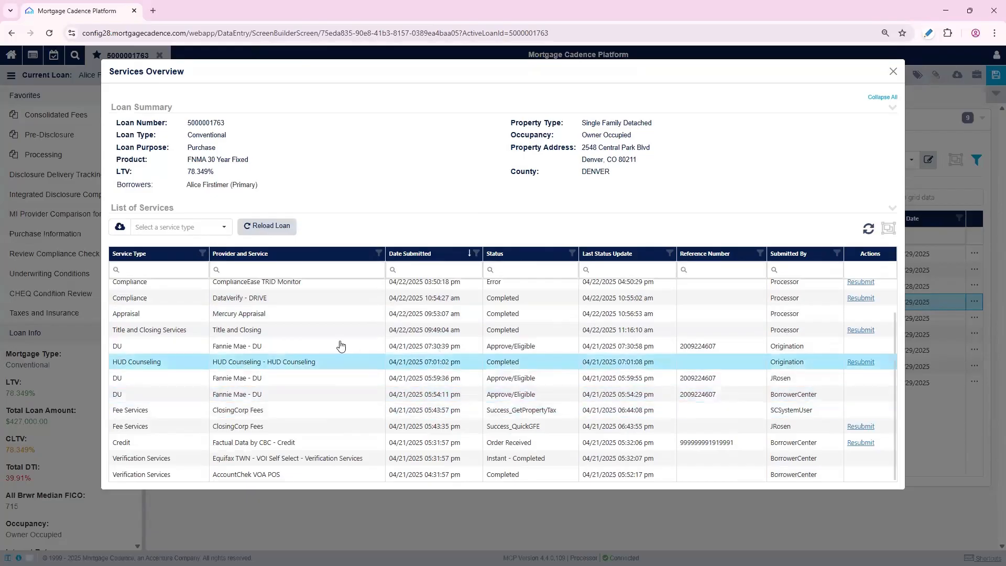
{"action": "left_click", "coordinate": [330, 330]}
{"action": "left_click", "coordinate": [315, 317]}
{"action": "left_click", "coordinate": [311, 330]}
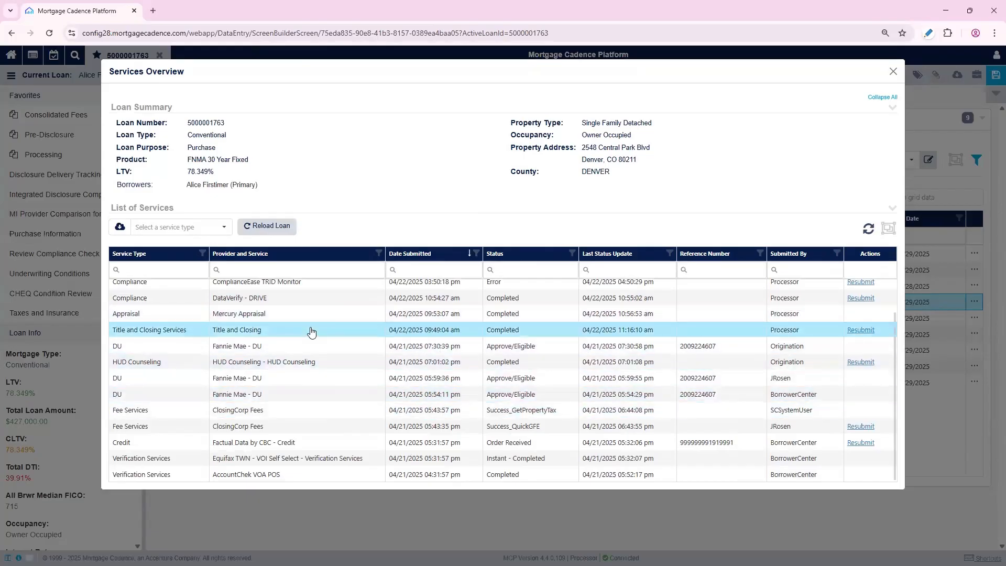
{"action": "double_click", "coordinate": [311, 330]}
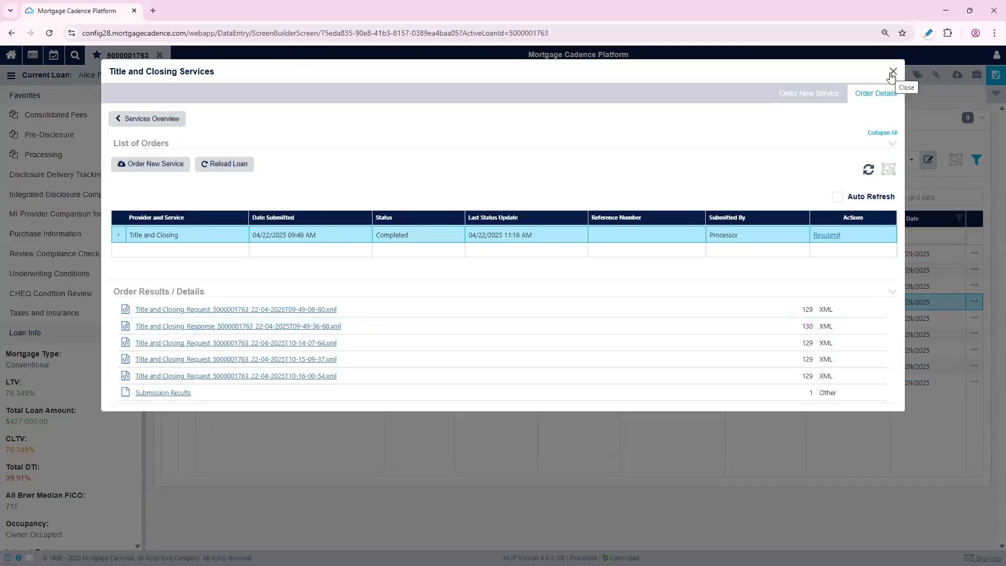
{"action": "left_click", "coordinate": [892, 71]}
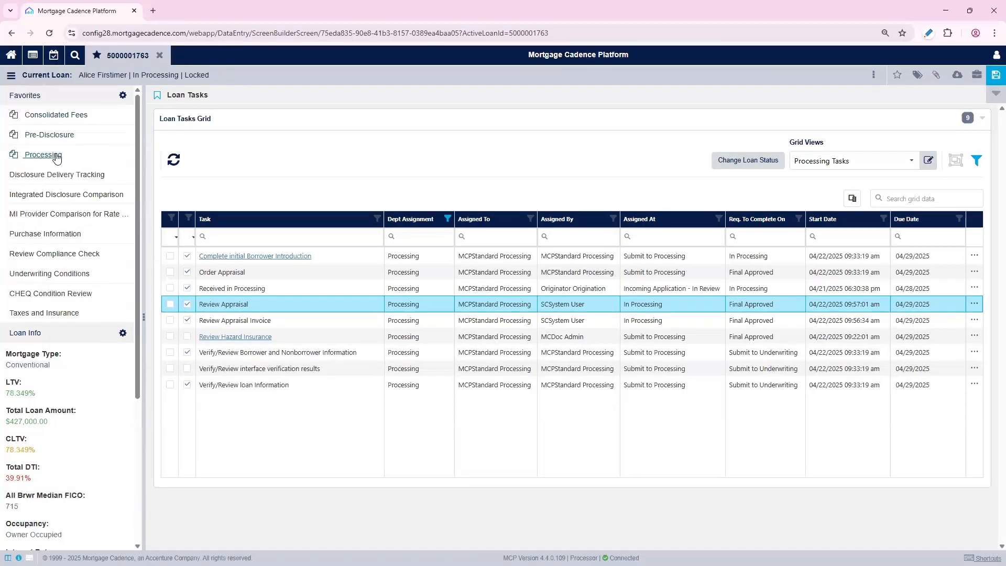
- Open the Title Review with Documents page in the Processing collection and review the title company and title report details
{"action": "left_click", "coordinate": [57, 156]}
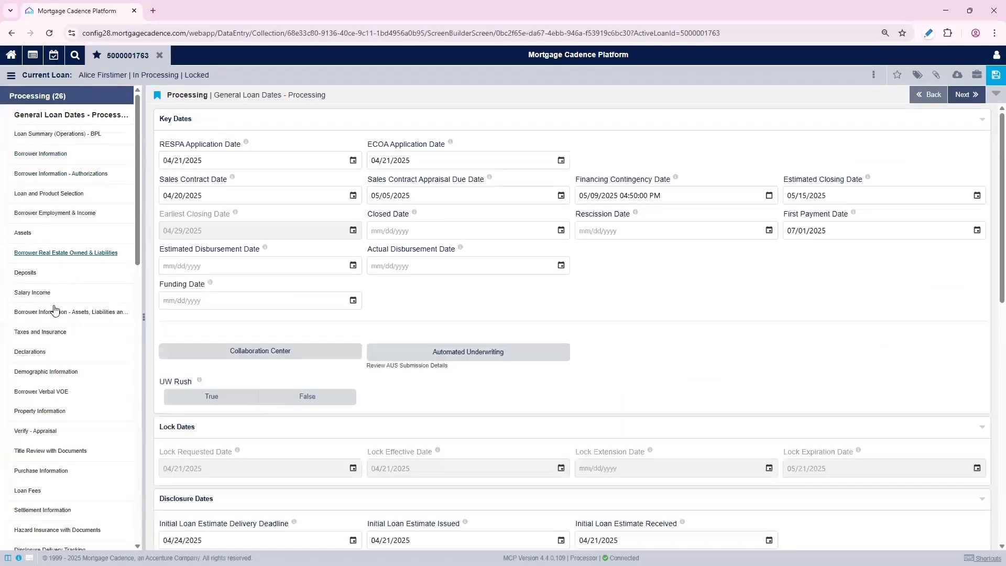
{"action": "left_click", "coordinate": [55, 458]}
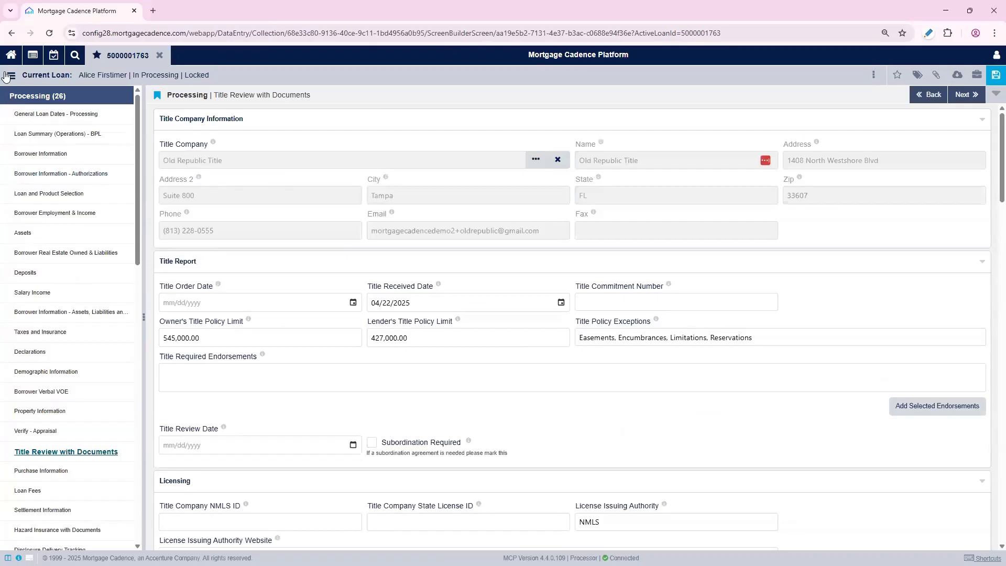
- Search the loan pages for "underw", open Underwriting Conditions, and collapse the side navigation to widen the conditions grid
{"action": "left_click", "coordinate": [44, 76]}
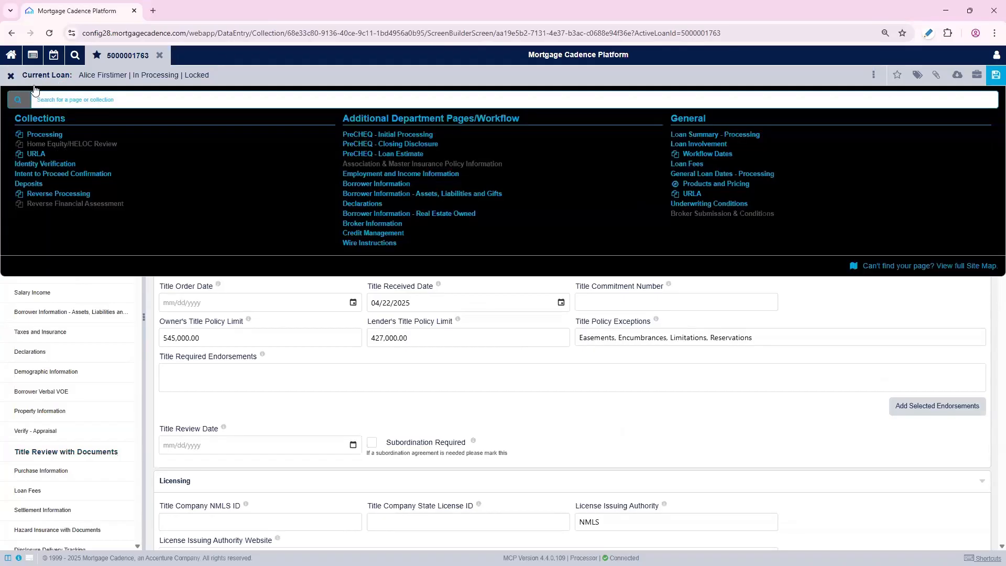
{"action": "type", "text": "underw"}
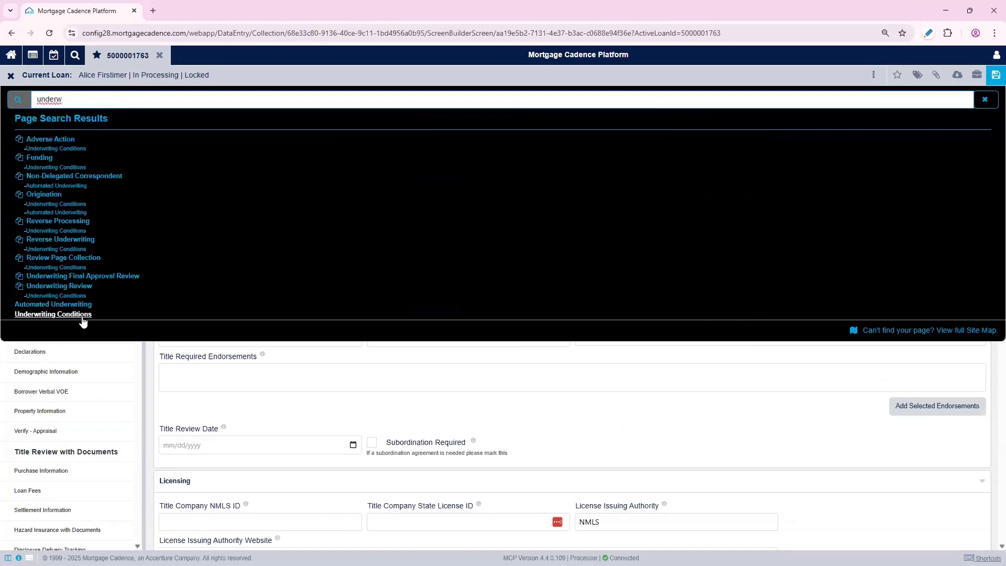
{"action": "key", "text": "Return"}
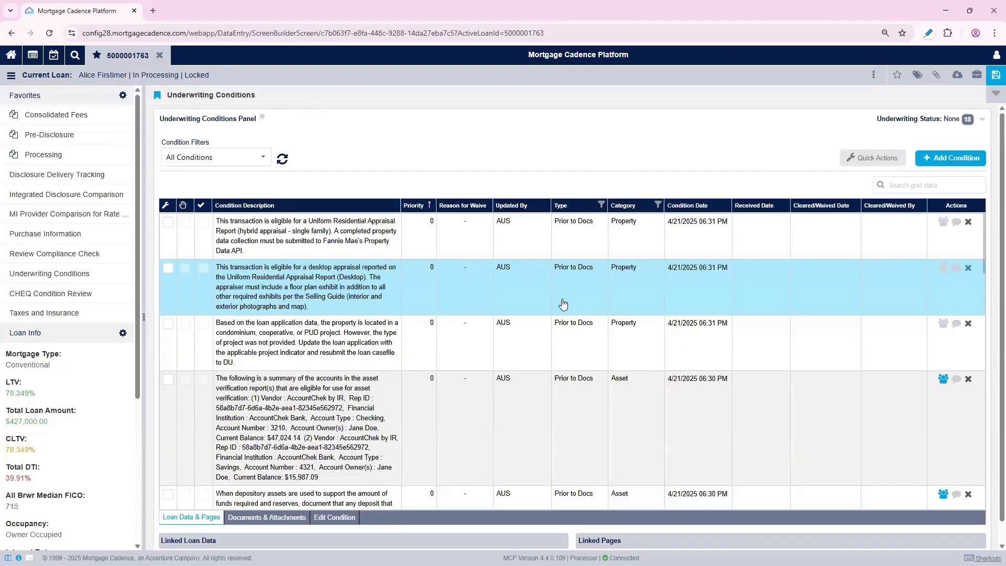
{"action": "left_click", "coordinate": [144, 319]}
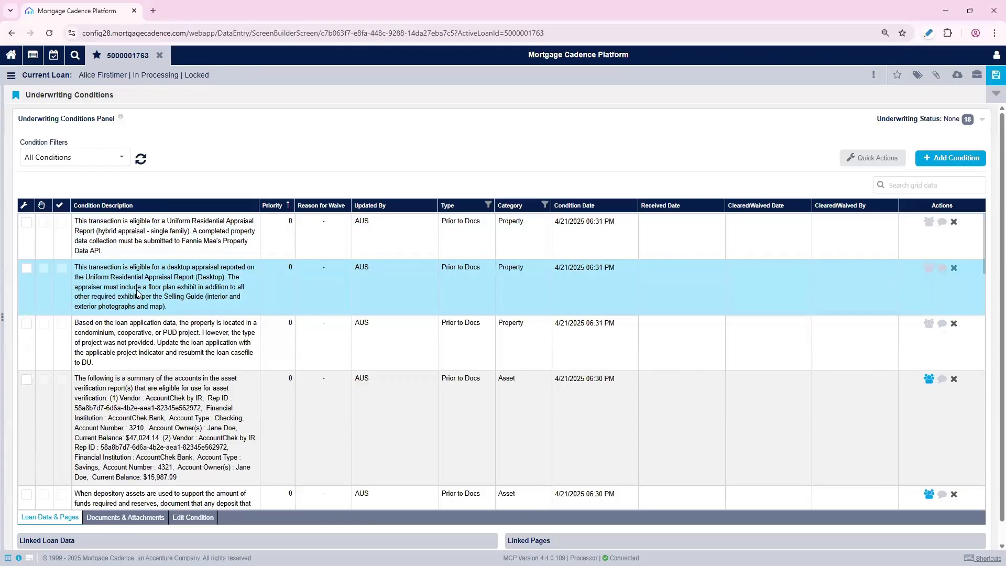
- Review the underwriting conditions and select the Prior to Close income condition requiring a paystub and W-2s for the most recent two years
{"action": "scroll", "coordinate": [177, 308], "scroll_direction": "down", "scroll_amount": 2}
{"action": "scroll", "coordinate": [178, 308], "scroll_direction": "down", "scroll_amount": 3}
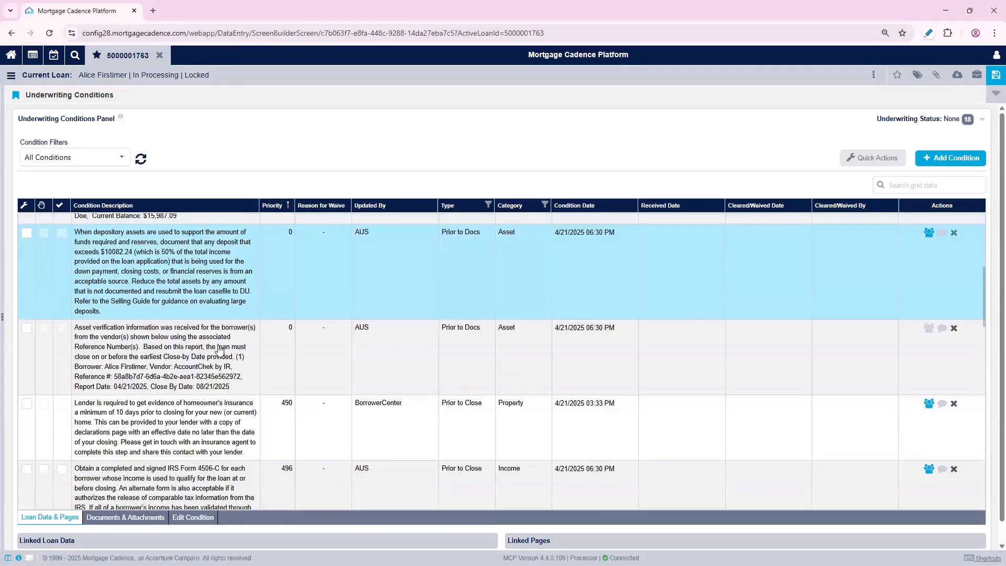
{"action": "scroll", "coordinate": [264, 357], "scroll_direction": "down", "scroll_amount": 3}
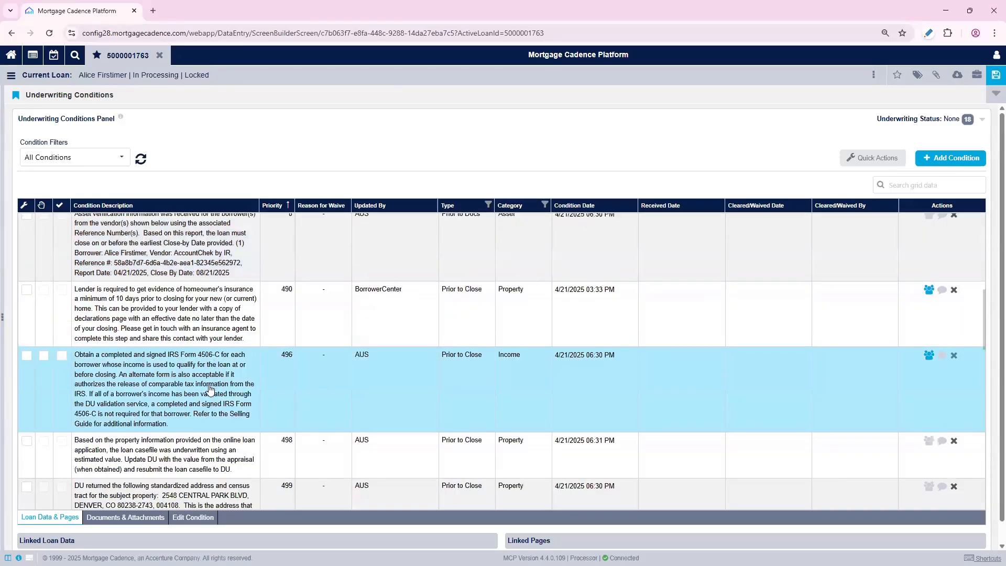
{"action": "scroll", "coordinate": [186, 346], "scroll_direction": "down", "scroll_amount": 6}
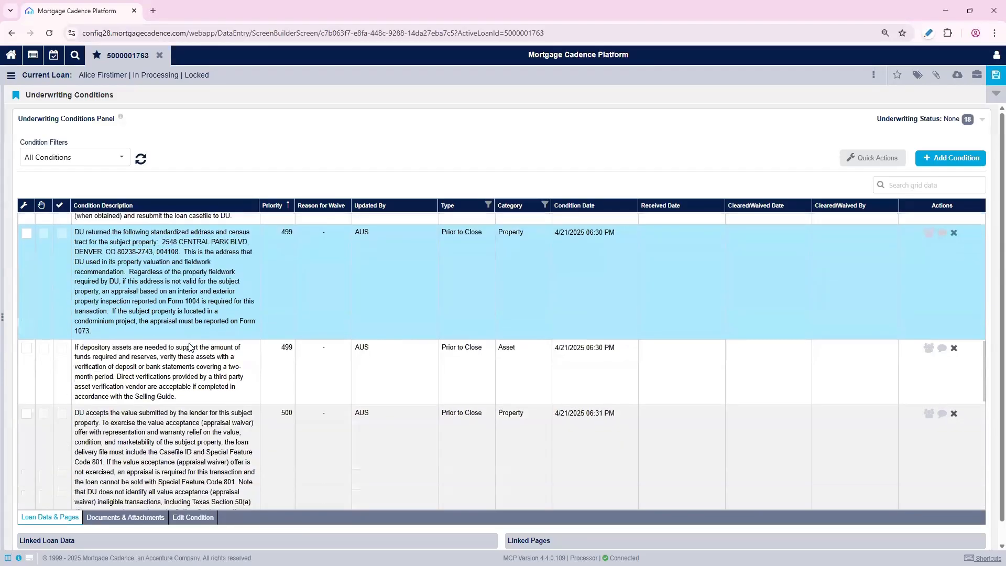
{"action": "scroll", "coordinate": [190, 348], "scroll_direction": "down", "scroll_amount": 4}
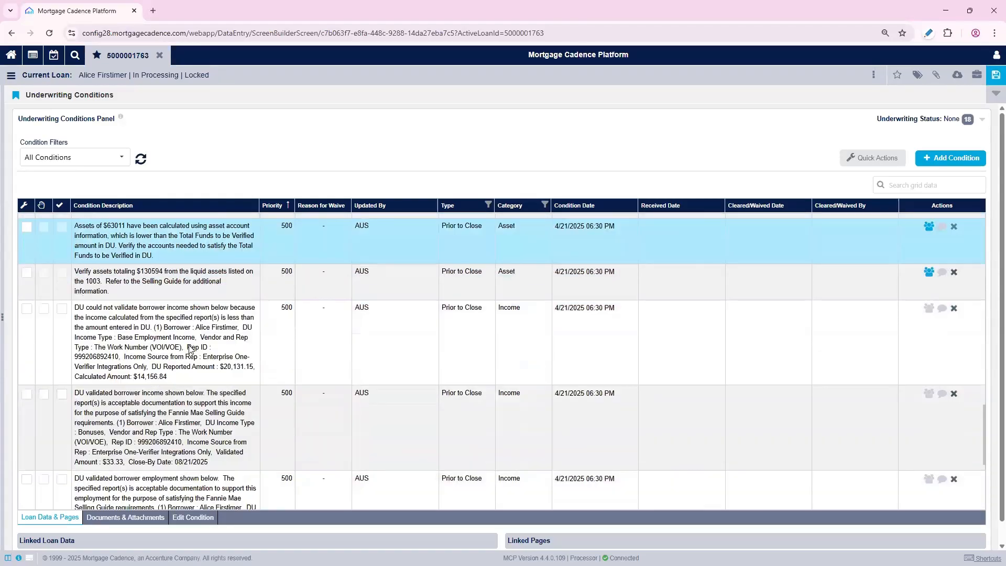
{"action": "scroll", "coordinate": [190, 350], "scroll_direction": "down", "scroll_amount": 1}
{"action": "scroll", "coordinate": [189, 350], "scroll_direction": "down", "scroll_amount": 2}
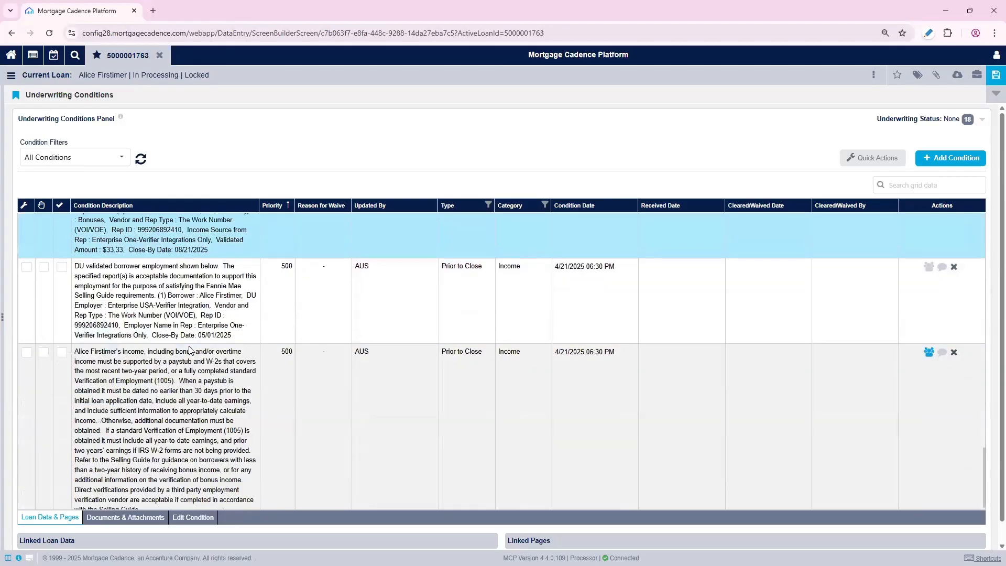
{"action": "left_click", "coordinate": [159, 408]}
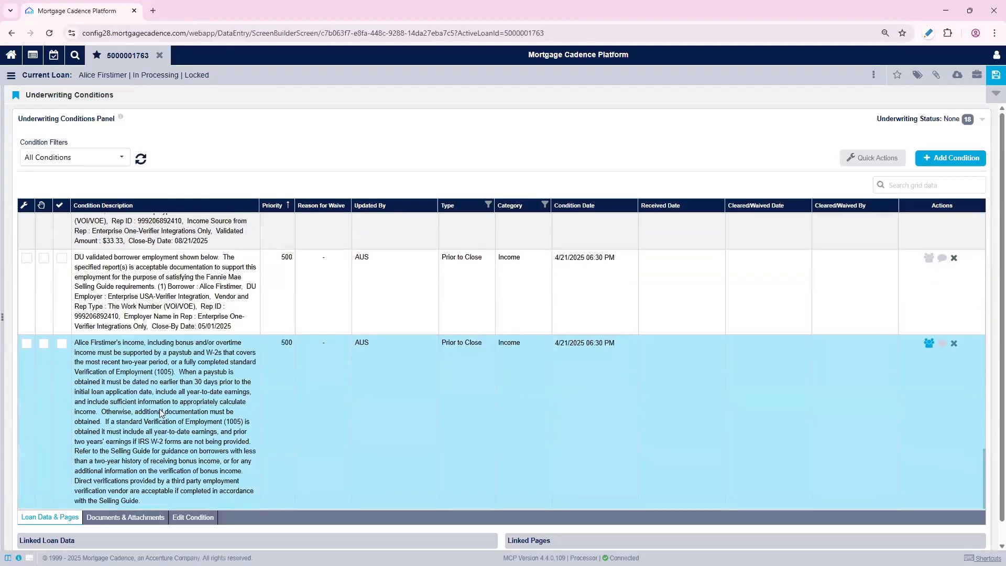
{"action": "left_click", "coordinate": [27, 344]}
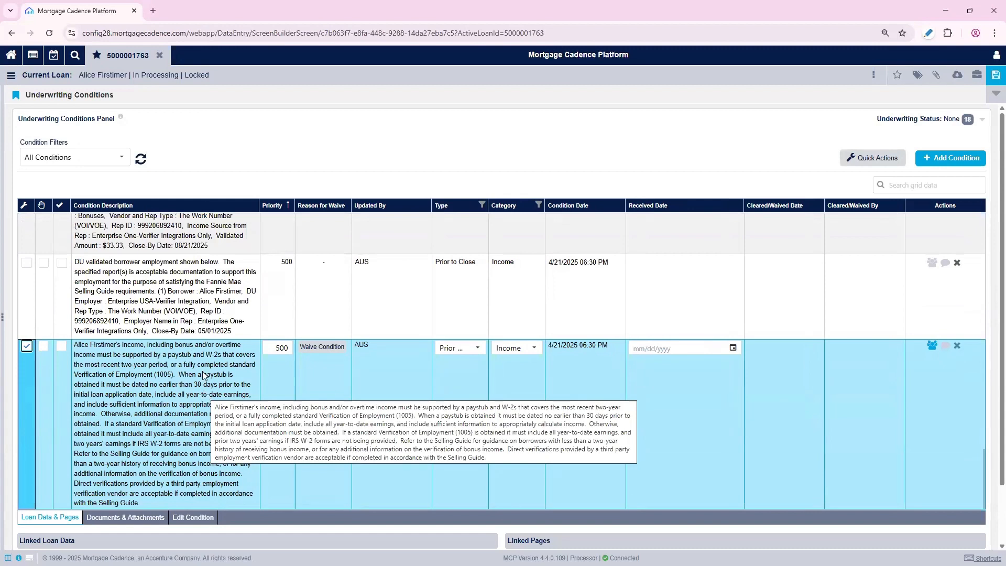
- Link the three existing W2 - Wage and Tax Statement documents to the selected income condition and dismiss the notifications
{"action": "left_click", "coordinate": [862, 166]}
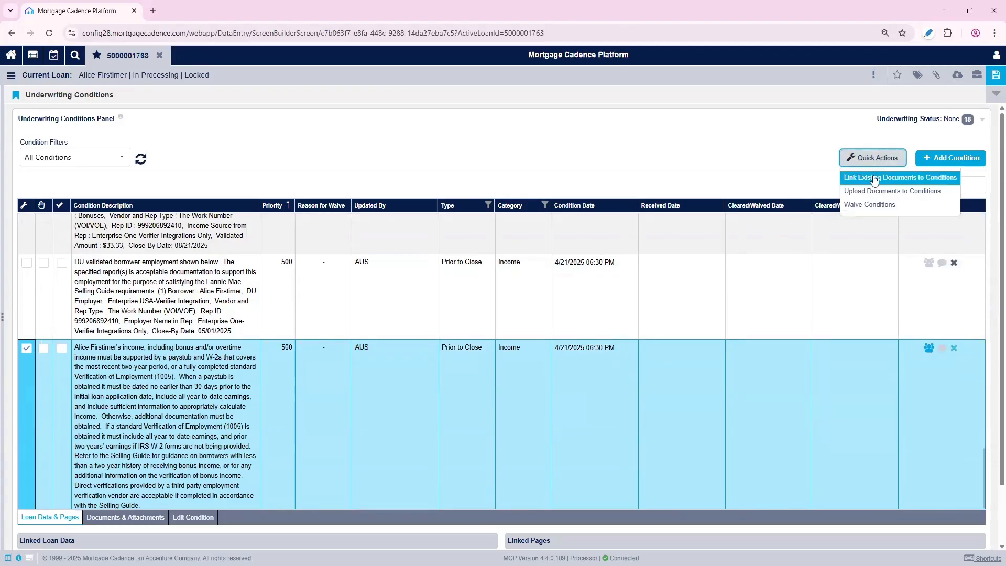
{"action": "left_click", "coordinate": [872, 177]}
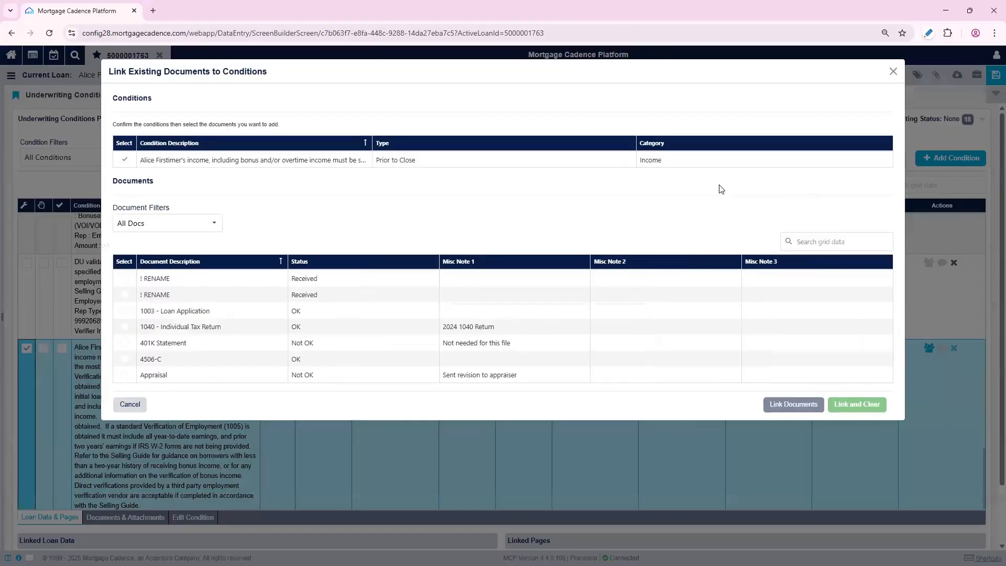
{"action": "left_click", "coordinate": [794, 228]}
{"action": "type", "text": "w2"}
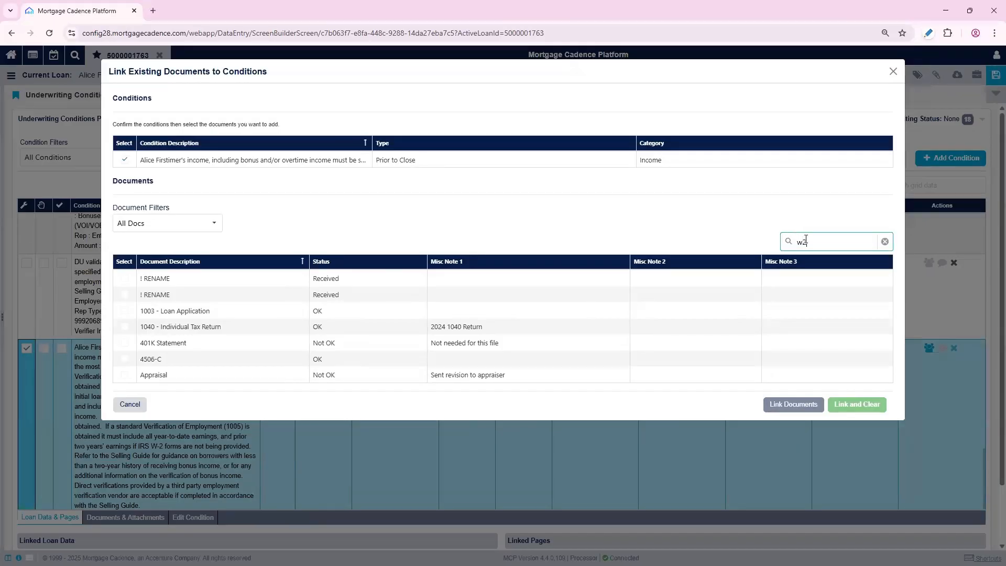
{"action": "left_click", "coordinate": [125, 278]}
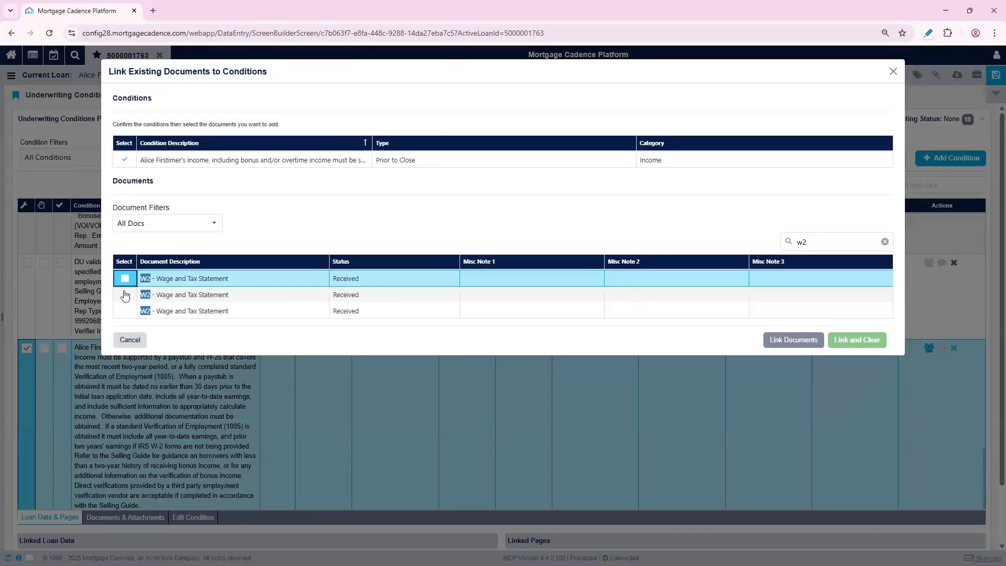
{"action": "left_click", "coordinate": [125, 293]}
{"action": "left_click", "coordinate": [125, 312]}
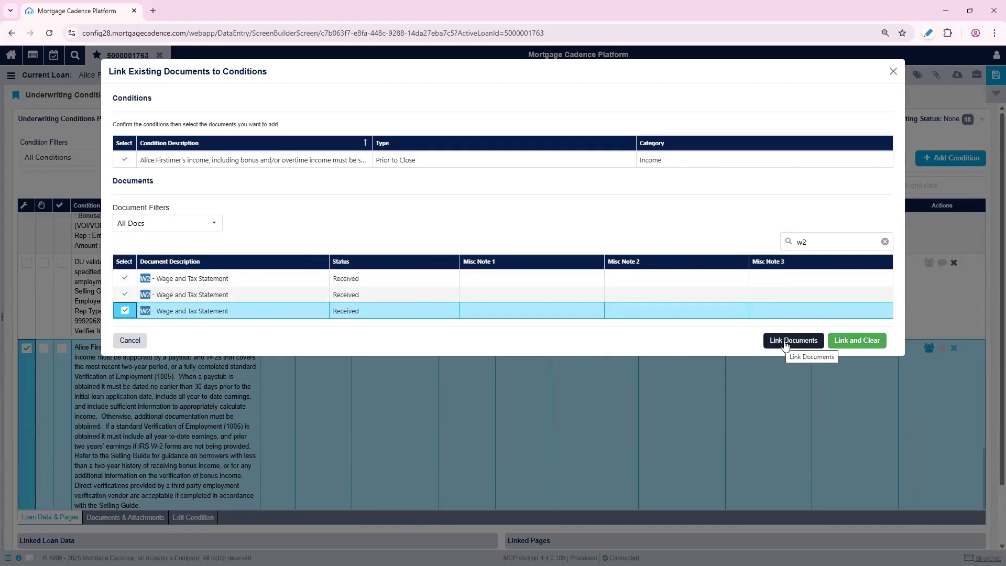
{"action": "left_click", "coordinate": [784, 341]}
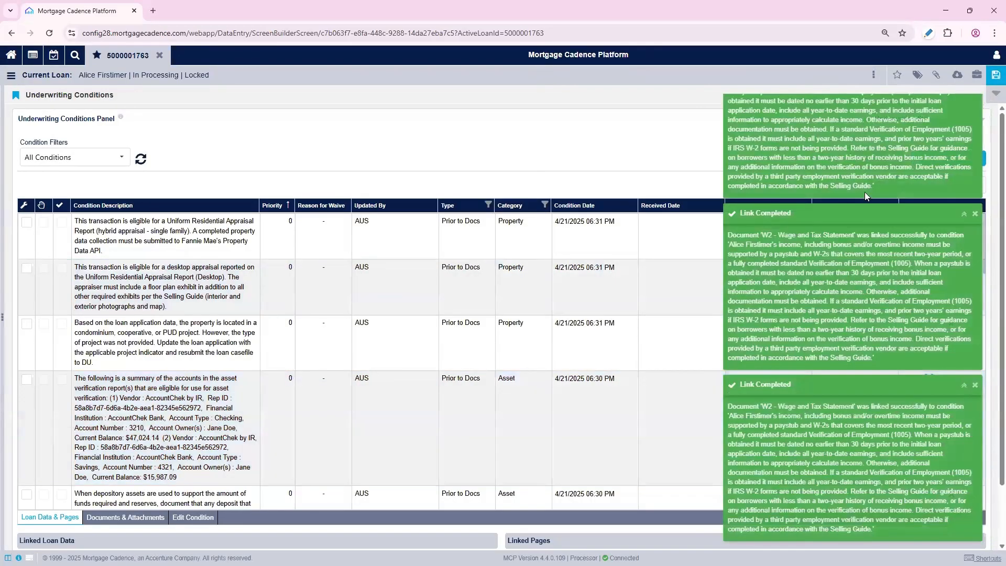
{"action": "left_click", "coordinate": [976, 214]}
{"action": "left_click", "coordinate": [975, 385]}
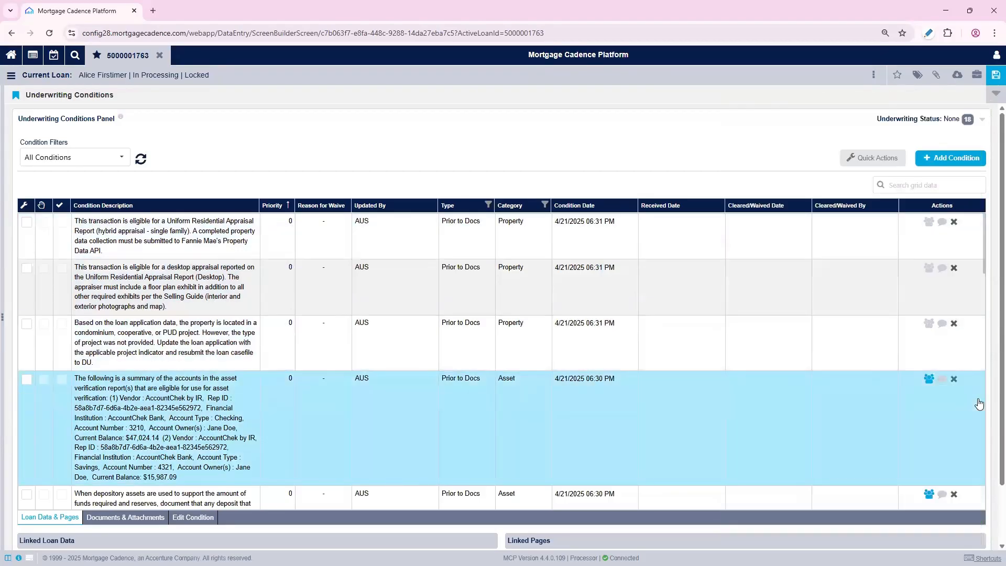
- Select the paystub and W-2 income condition and examine the documents and attachments linked to it
{"action": "scroll", "coordinate": [217, 409], "scroll_direction": "down", "scroll_amount": 10}
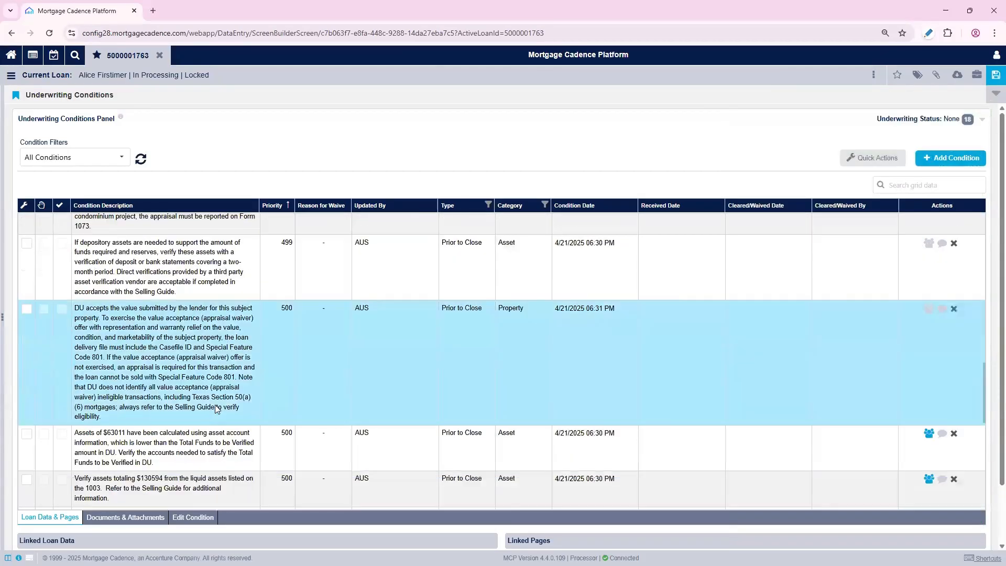
{"action": "scroll", "coordinate": [216, 409], "scroll_direction": "down", "scroll_amount": 5}
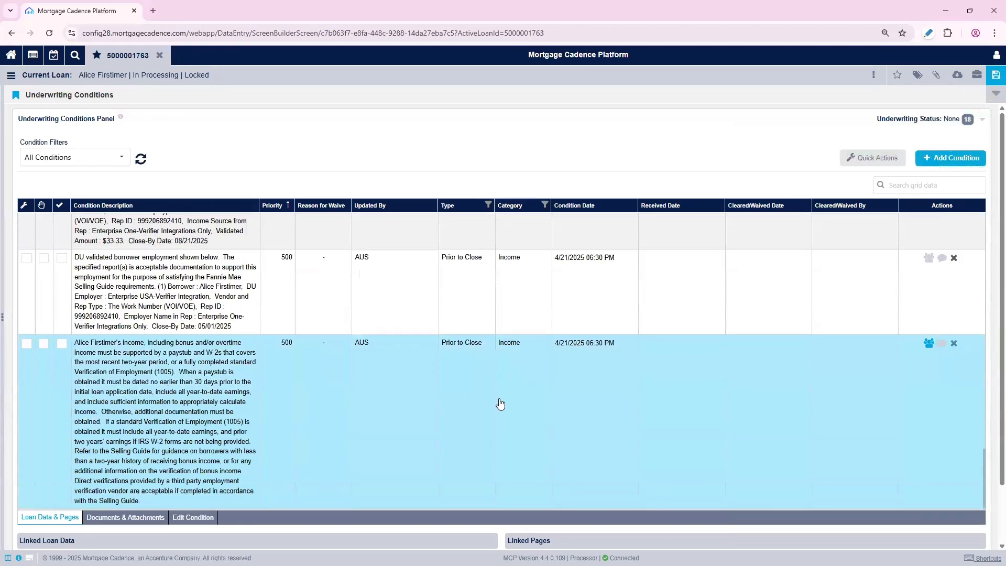
{"action": "left_click", "coordinate": [135, 411]}
{"action": "scroll", "coordinate": [565, 149], "scroll_direction": "down", "scroll_amount": 2}
{"action": "left_click", "coordinate": [107, 455]}
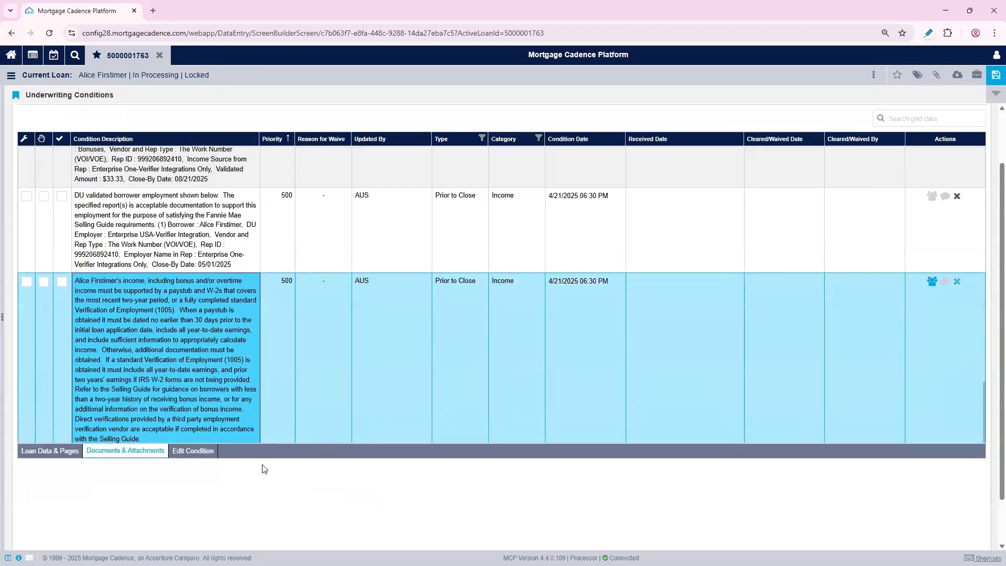
{"action": "scroll", "coordinate": [314, 466], "scroll_direction": "down", "scroll_amount": 3}
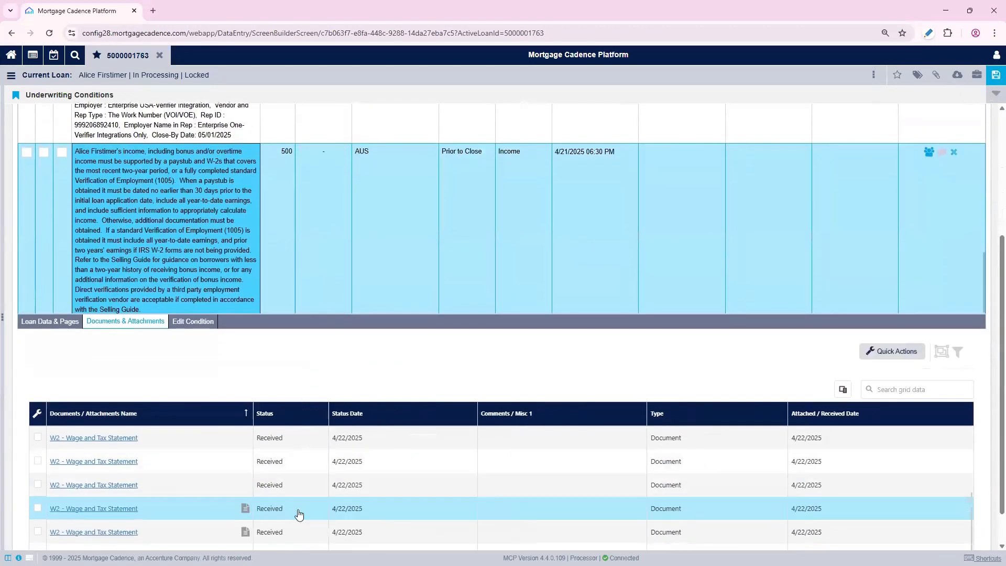
{"action": "scroll", "coordinate": [299, 515], "scroll_direction": "down", "scroll_amount": 1}
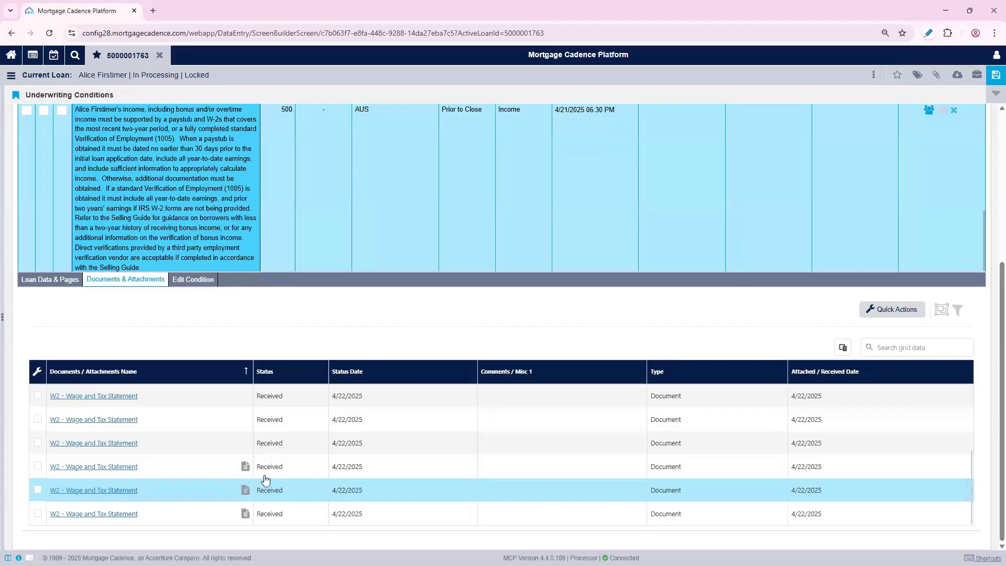
{"action": "scroll", "coordinate": [288, 483], "scroll_direction": "up", "scroll_amount": 2}
{"action": "scroll", "coordinate": [293, 480], "scroll_direction": "down", "scroll_amount": 1}
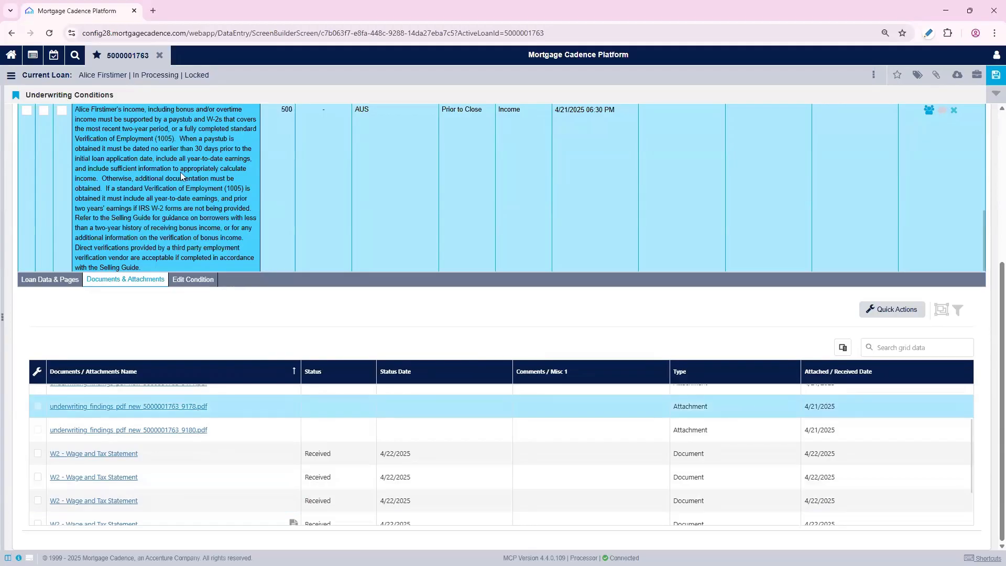
{"action": "scroll", "coordinate": [519, 196], "scroll_direction": "up", "scroll_amount": 1}
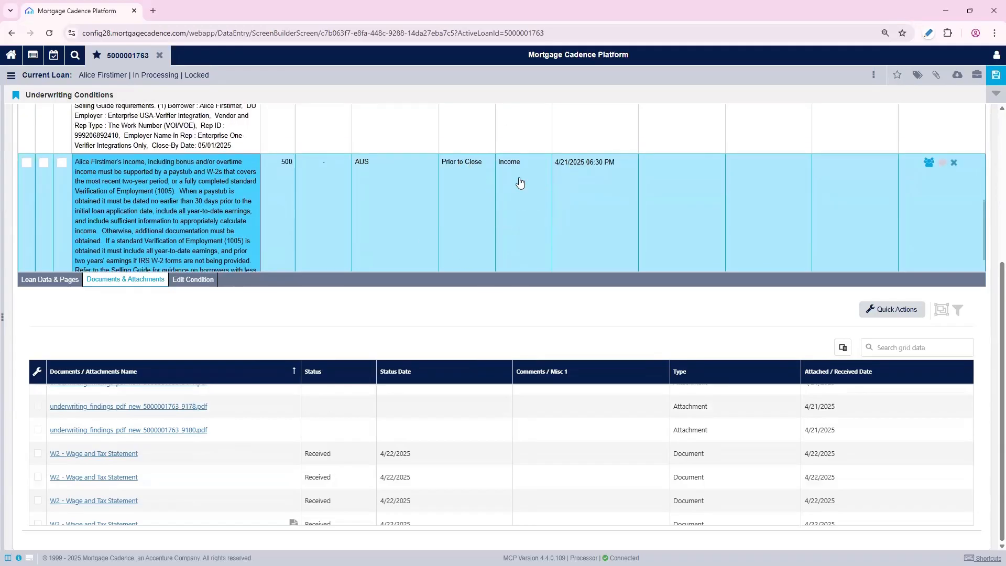
- View the income condition's linked loan data, open its linked Salary Income page, examine the W-2 section, and close the page
{"action": "scroll", "coordinate": [556, 226], "scroll_direction": "up", "scroll_amount": 3}
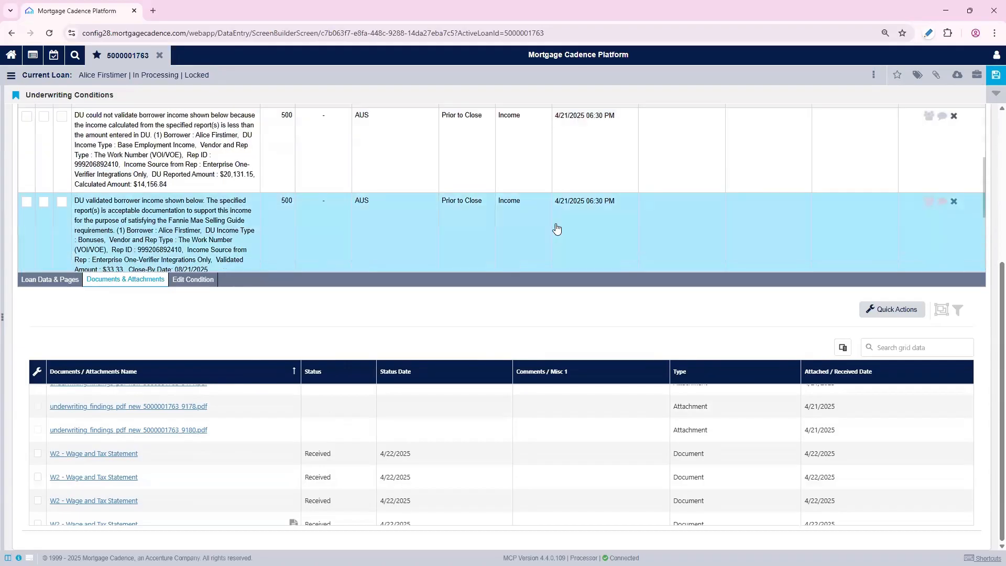
{"action": "left_click", "coordinate": [519, 223]}
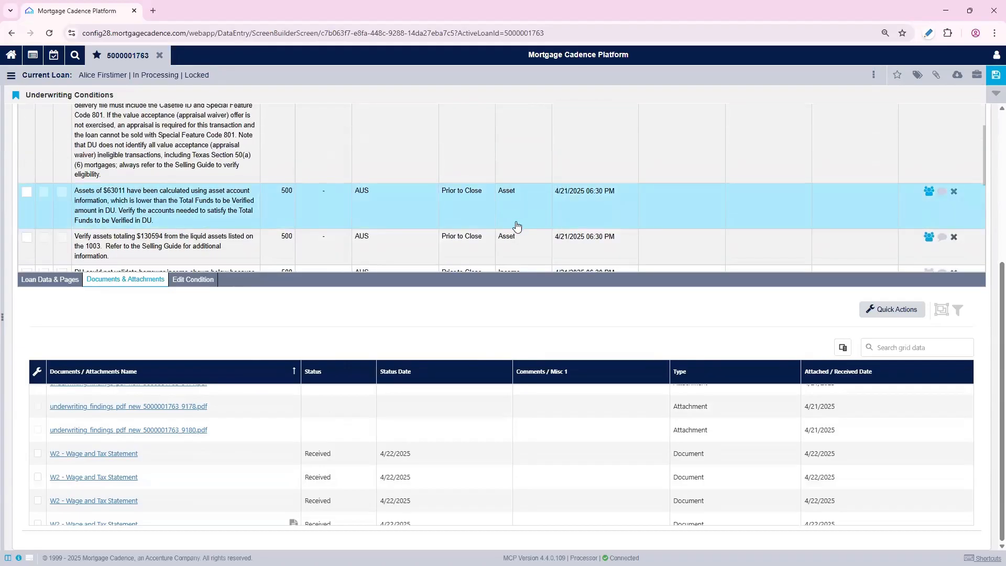
{"action": "left_click", "coordinate": [50, 283]}
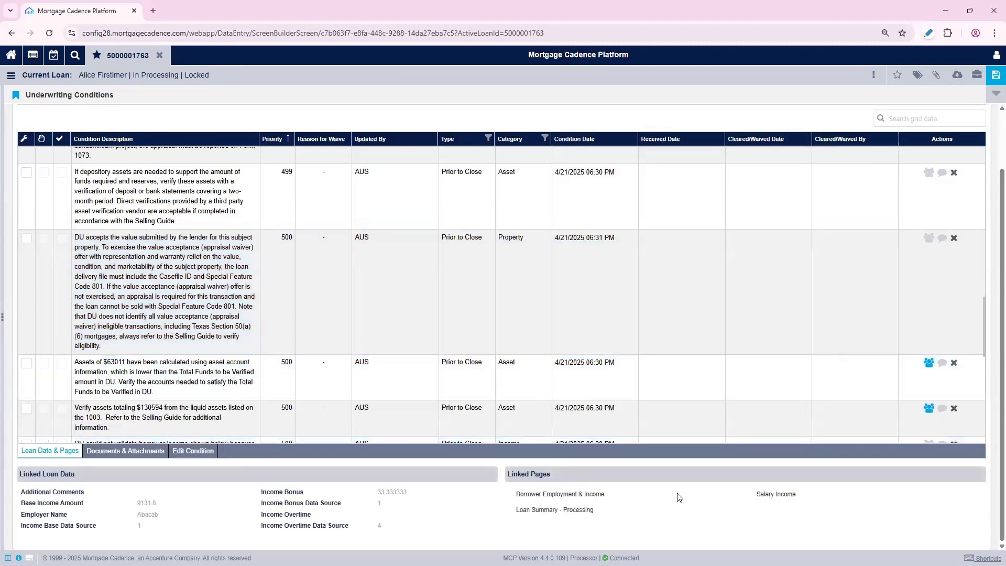
{"action": "left_click", "coordinate": [781, 495]}
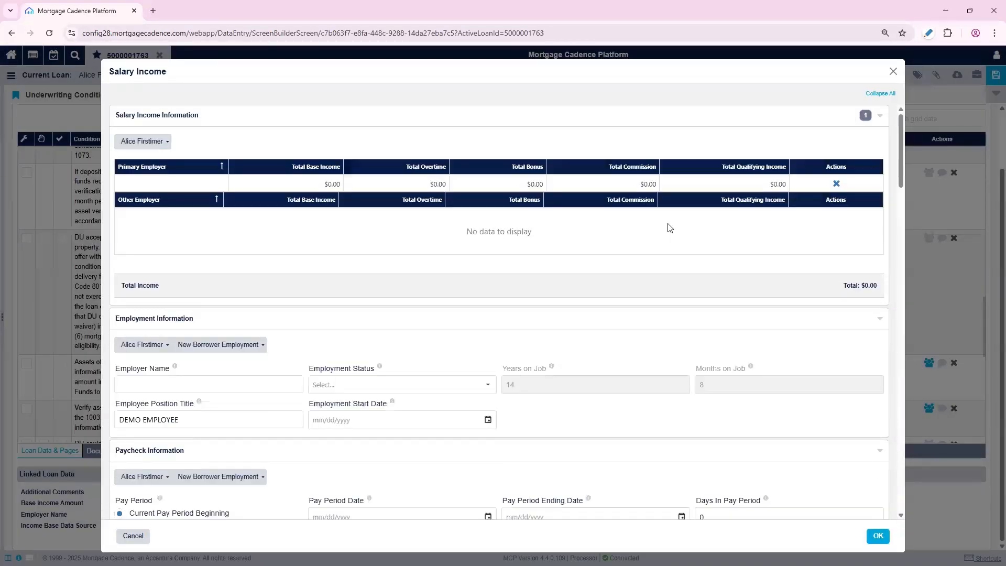
{"action": "scroll", "coordinate": [668, 229], "scroll_direction": "down", "scroll_amount": 10}
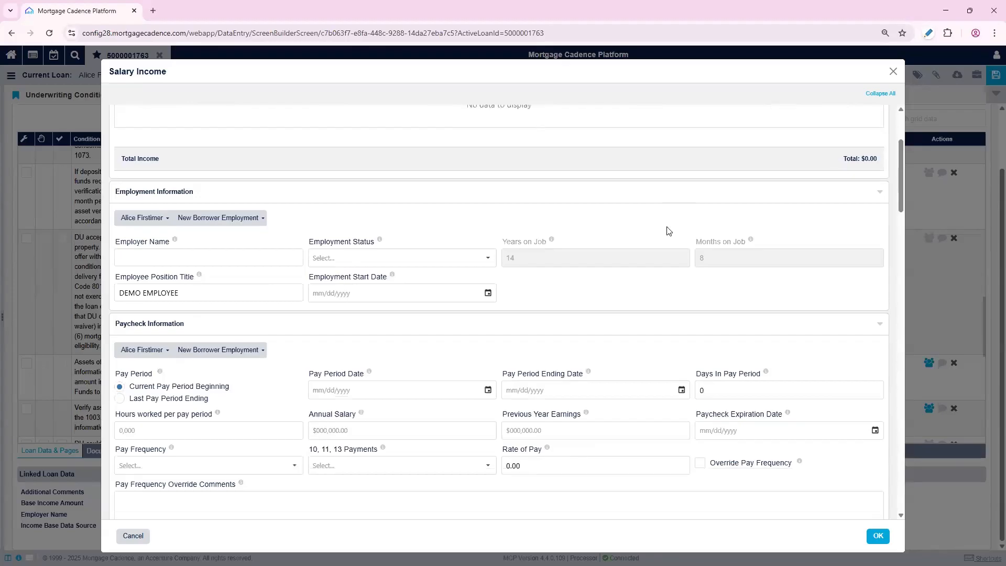
{"action": "scroll", "coordinate": [667, 231], "scroll_direction": "down", "scroll_amount": 15}
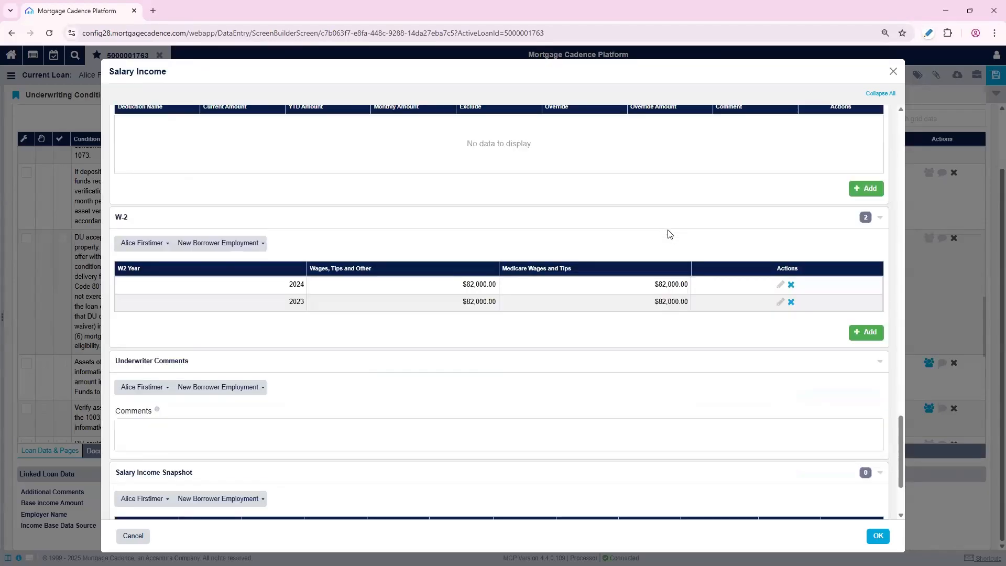
{"action": "scroll", "coordinate": [667, 235], "scroll_direction": "down", "scroll_amount": 1}
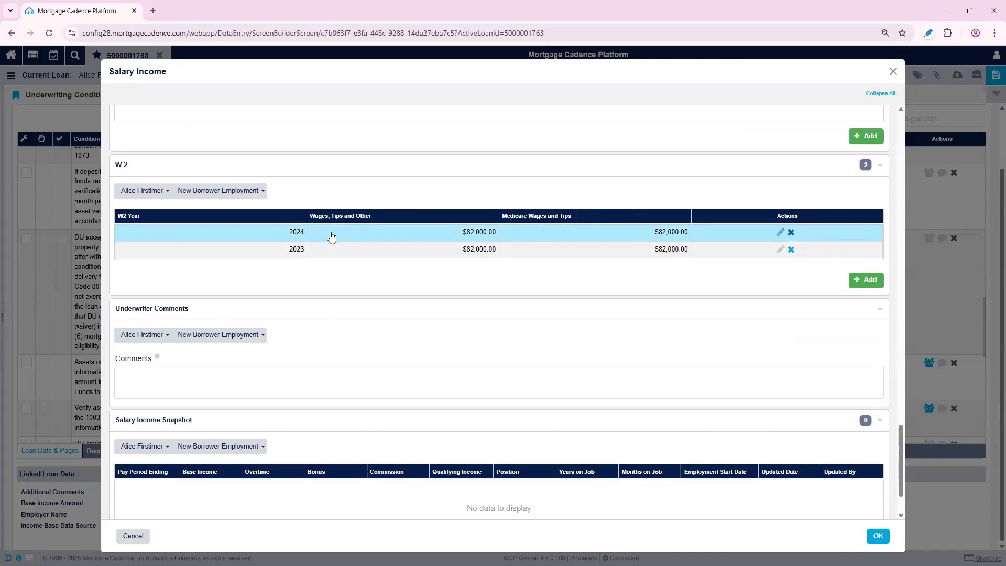
{"action": "left_click", "coordinate": [892, 72]}
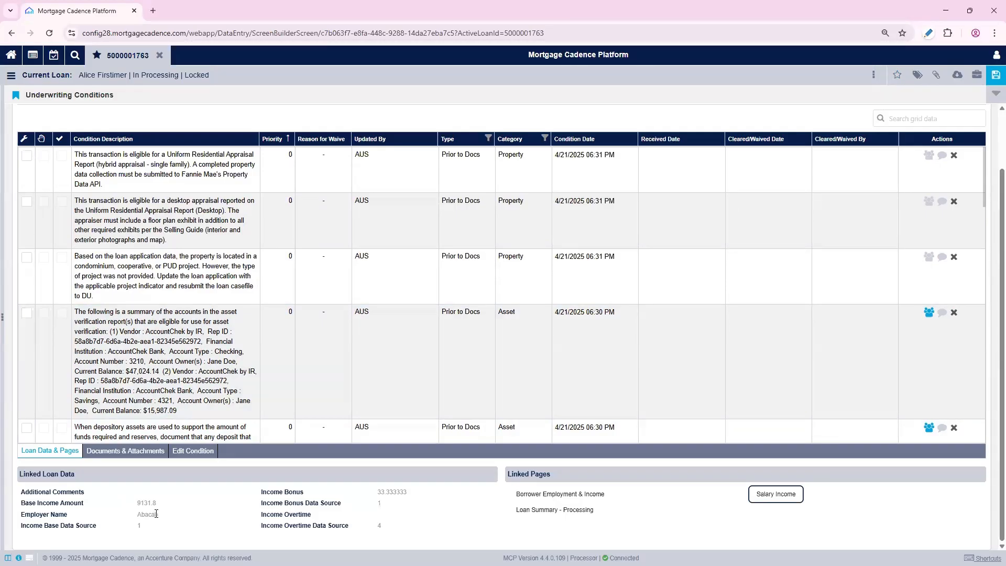
- Try to send the loan to underwriting with the Submit to Underwriting processing utility
{"action": "left_click", "coordinate": [993, 77]}
{"action": "left_click", "coordinate": [772, 145]}
{"action": "left_click", "coordinate": [977, 75]}
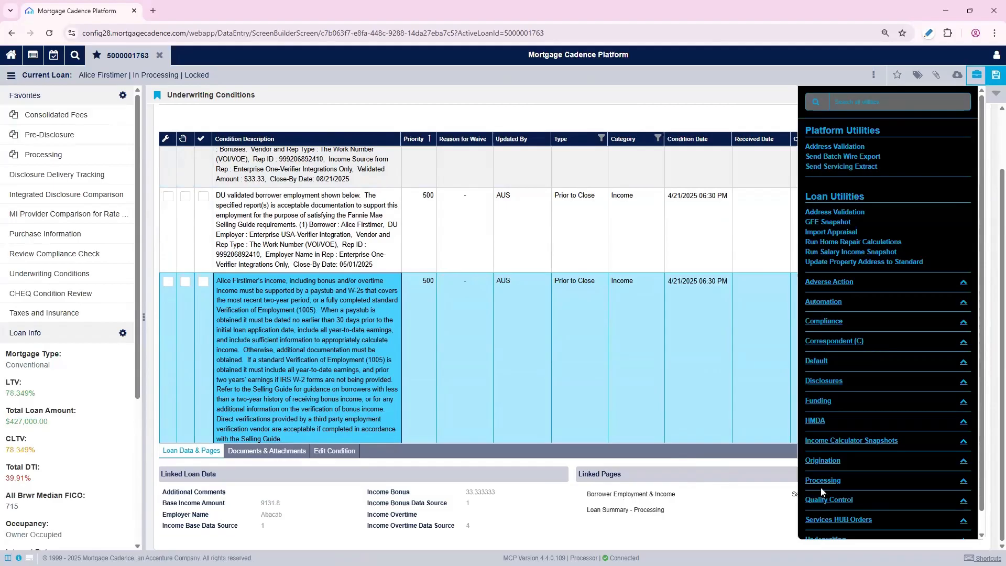
{"action": "left_click", "coordinate": [823, 481]}
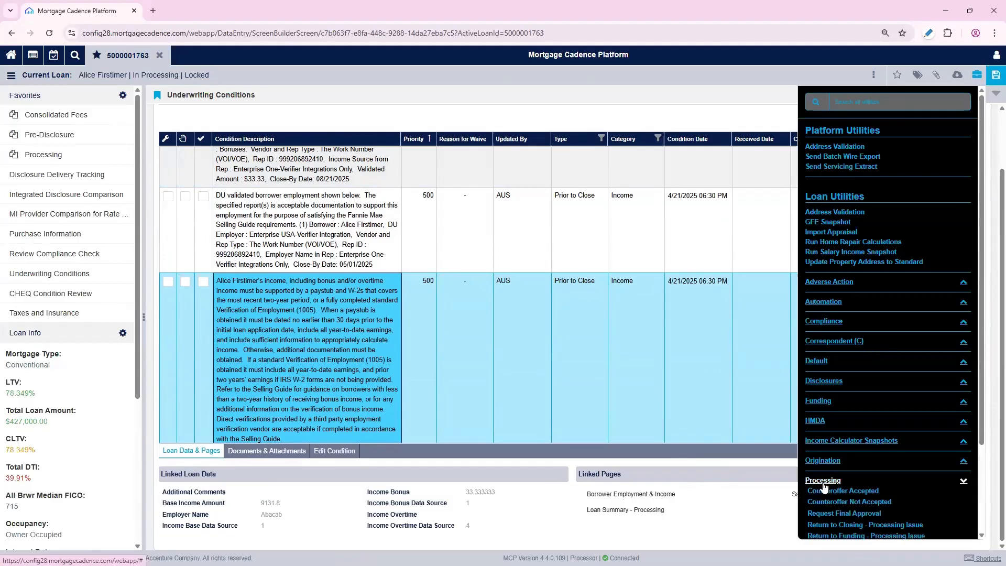
{"action": "scroll", "coordinate": [830, 471], "scroll_direction": "down", "scroll_amount": 2}
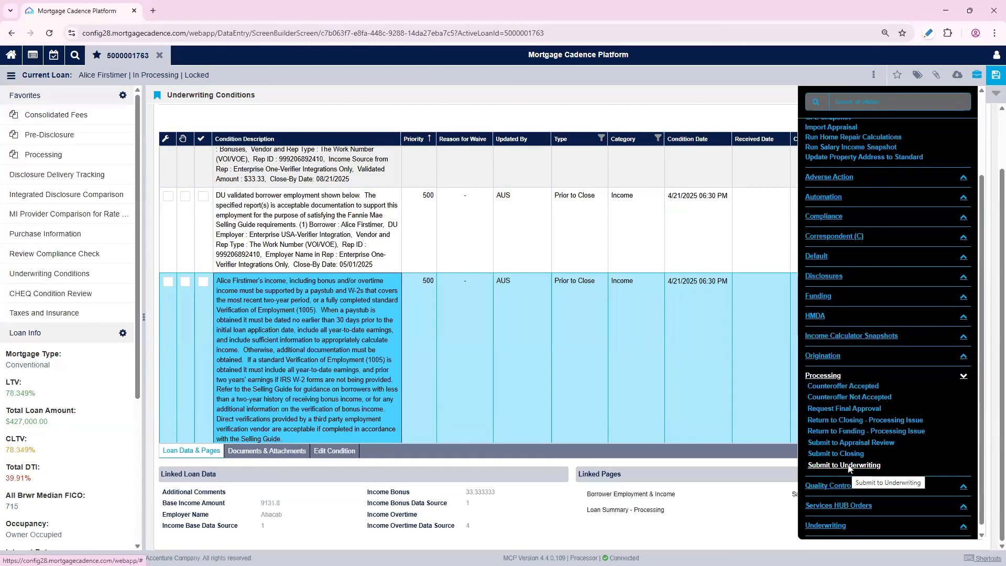
{"action": "left_click", "coordinate": [849, 466]}
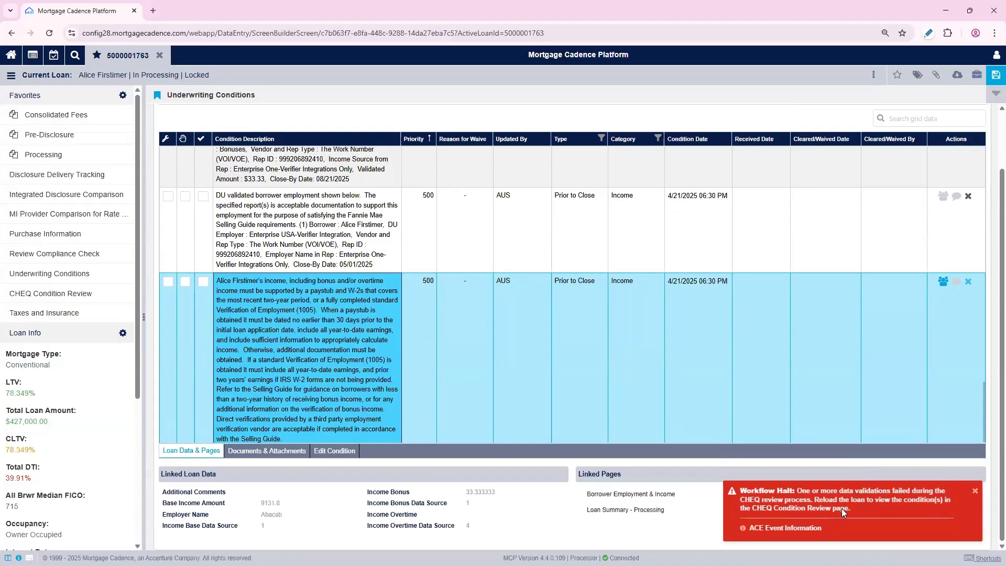
- Open CHEQ Condition Review, reload the loan to populate its conditions, and select the "Manner in which Title Held" condition
{"action": "left_click", "coordinate": [61, 296]}
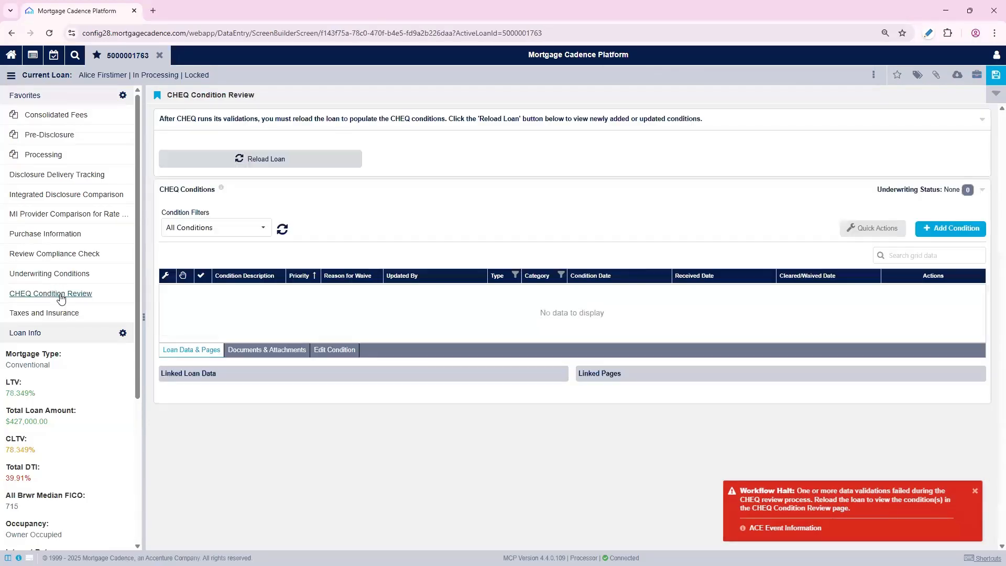
{"action": "left_click", "coordinate": [254, 158]}
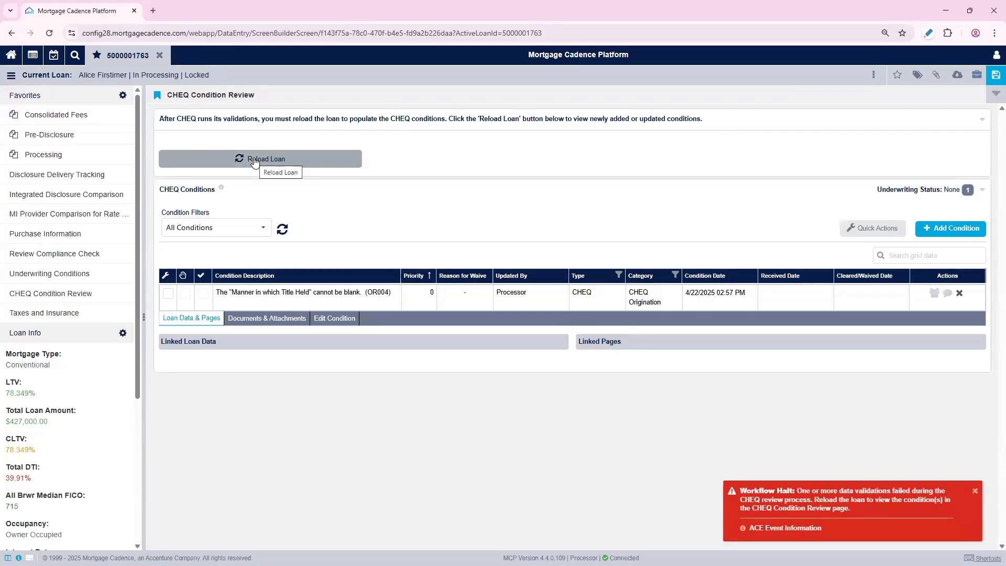
{"action": "left_click", "coordinate": [307, 289]}
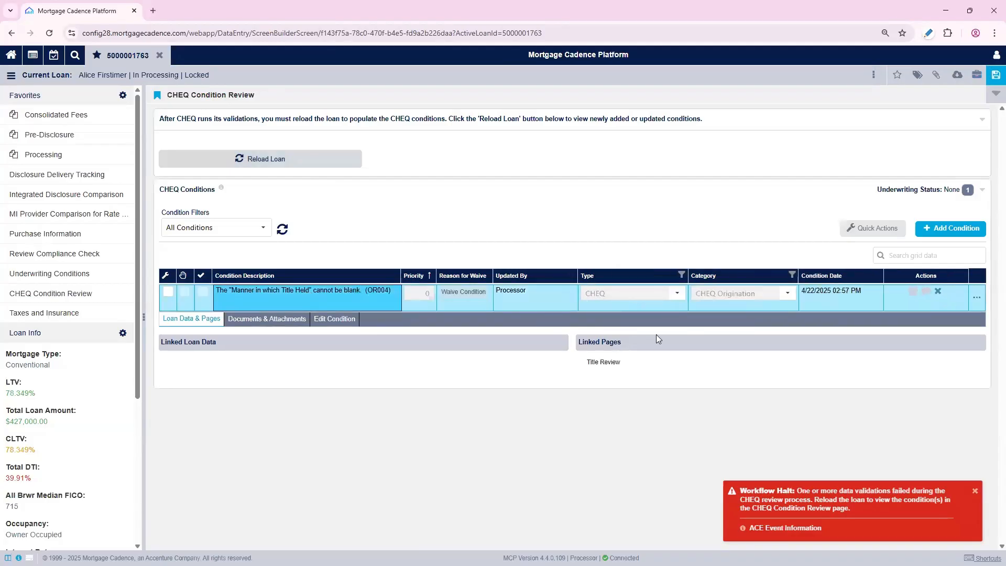
{"action": "left_click", "coordinate": [975, 492]}
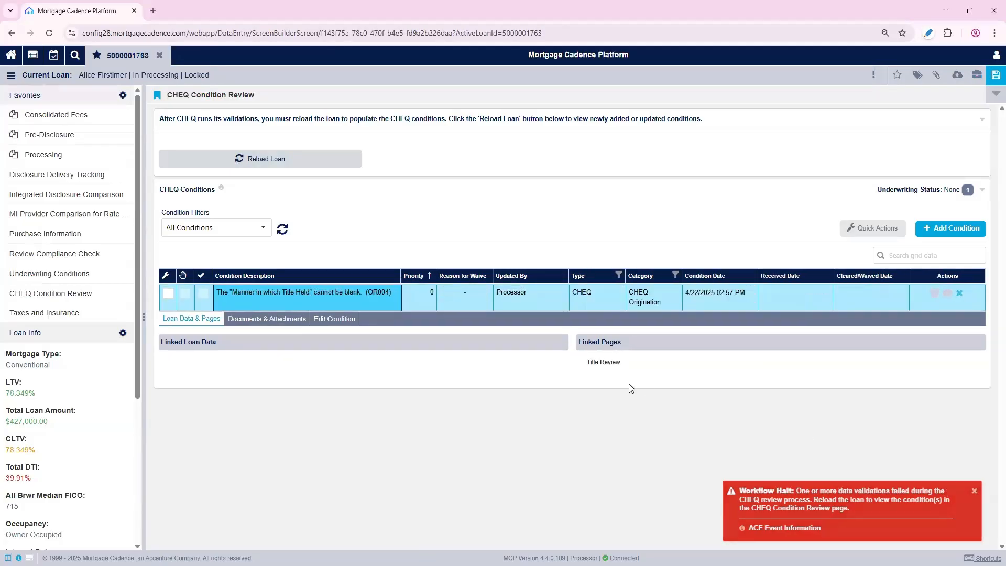
- On the condition's linked Title Review page, set Title Held to Single Woman, accept the change, and save the loan
{"action": "left_click", "coordinate": [604, 363]}
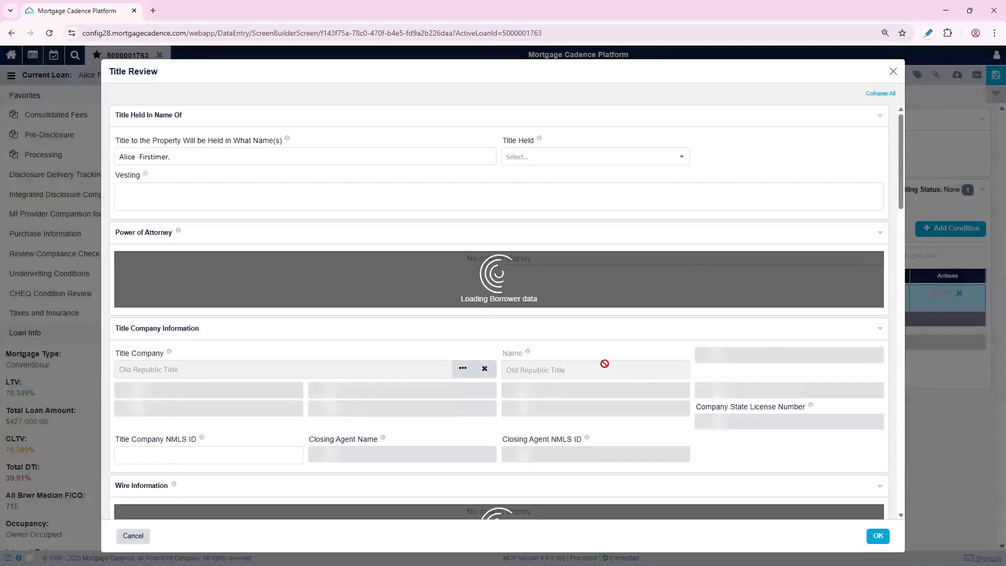
{"action": "left_click", "coordinate": [673, 157]}
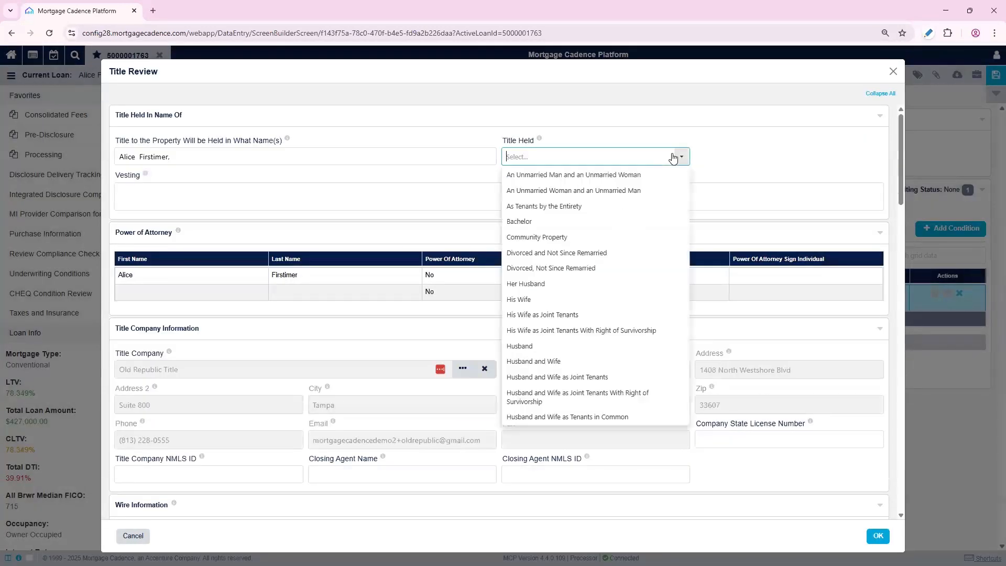
{"action": "type", "text": "Single Woman"}
{"action": "left_click", "coordinate": [545, 206]}
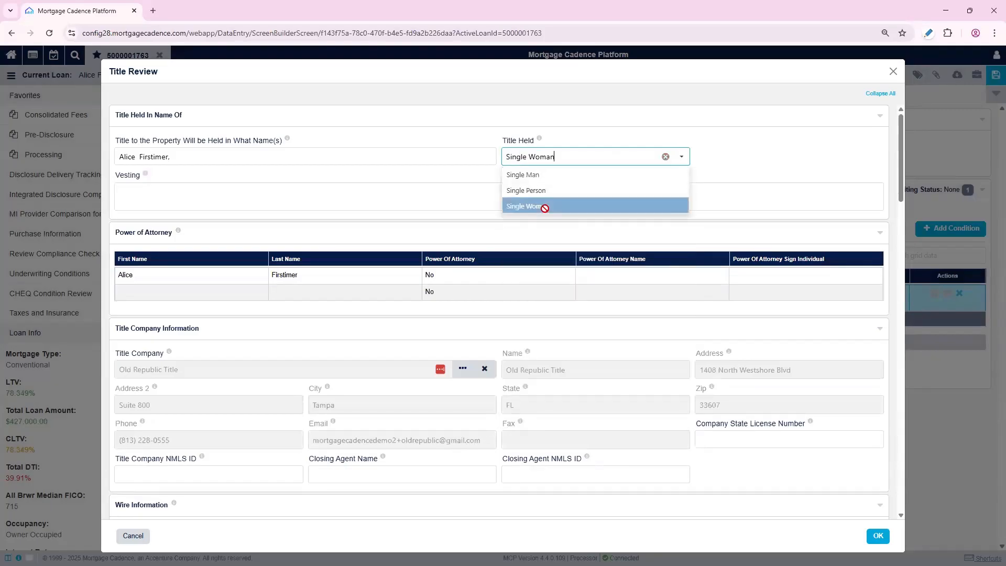
{"action": "left_click", "coordinate": [878, 536]}
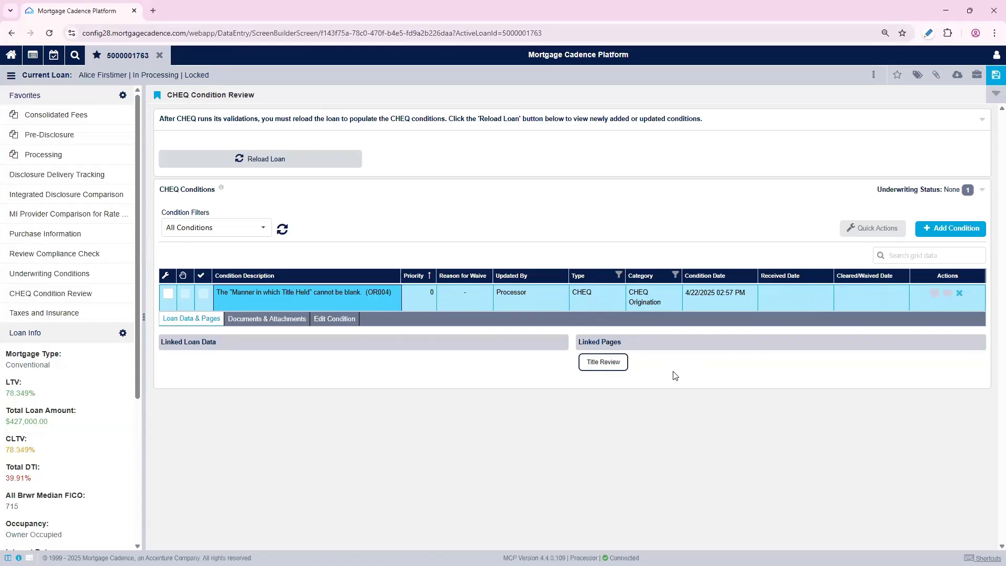
{"action": "left_click", "coordinate": [994, 74]}
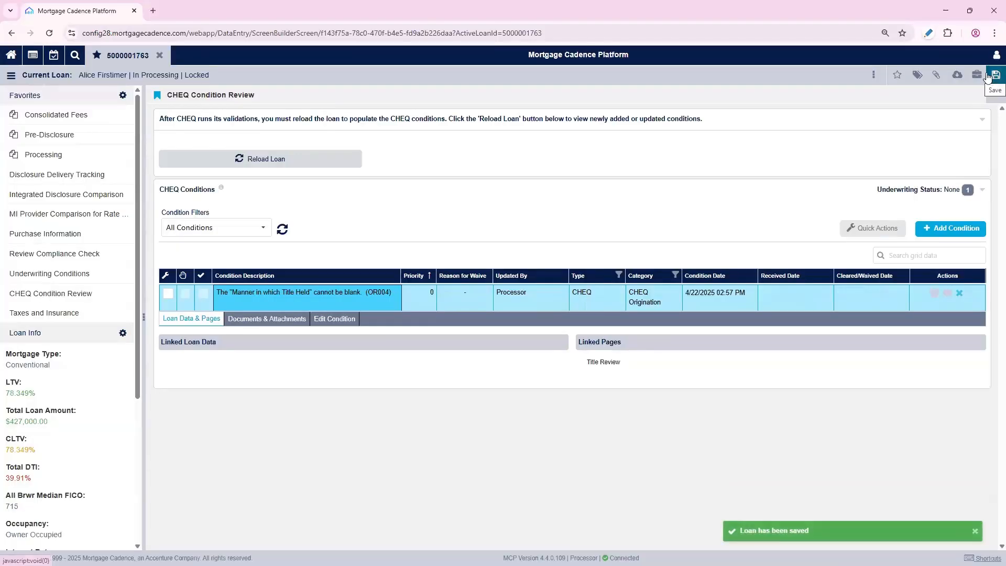
- Resubmit the corrected loan using the Submit to Underwriting processing utility
{"action": "left_click", "coordinate": [976, 75]}
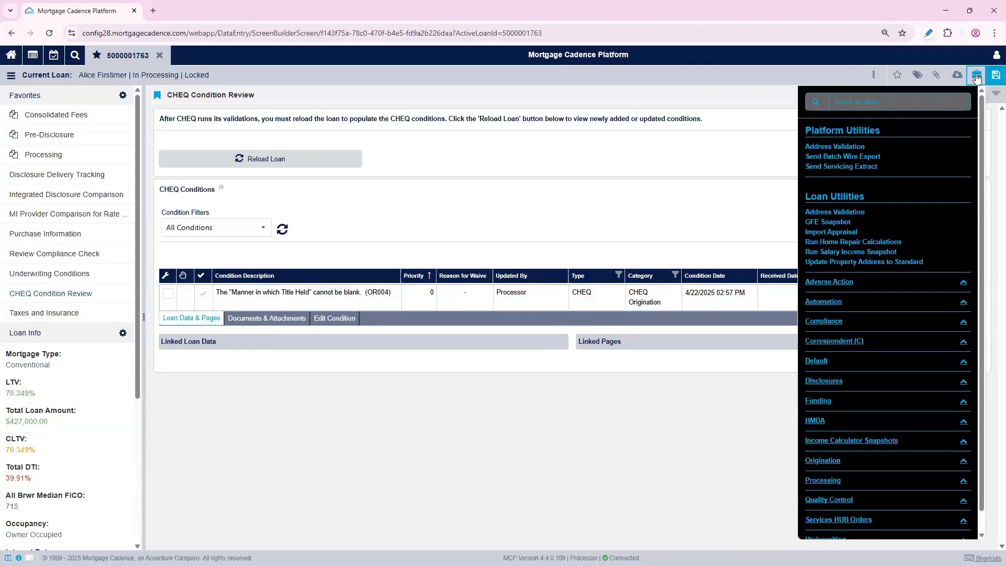
{"action": "left_click", "coordinate": [822, 480]}
{"action": "scroll", "coordinate": [830, 481], "scroll_direction": "down", "scroll_amount": 2}
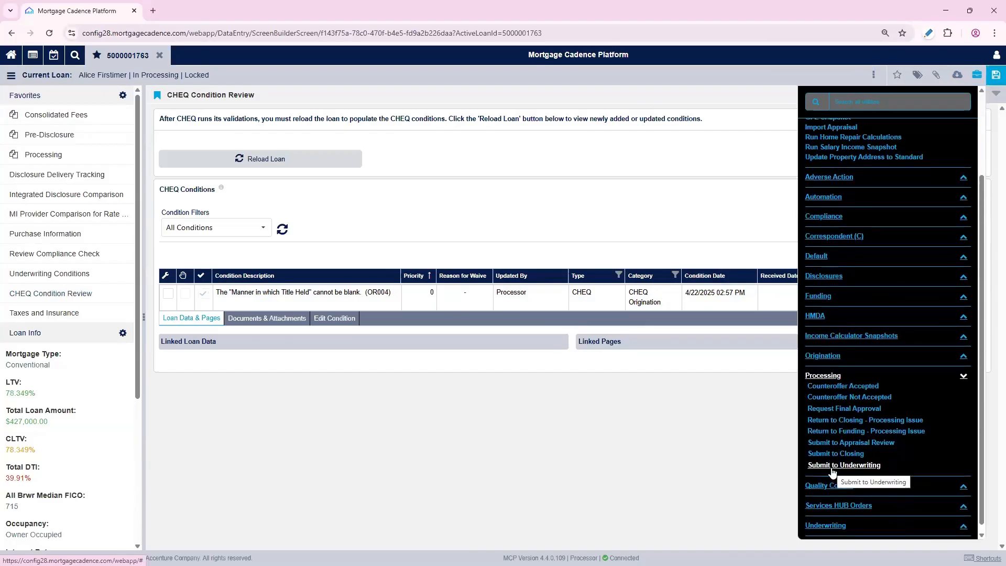
{"action": "left_click", "coordinate": [833, 466]}
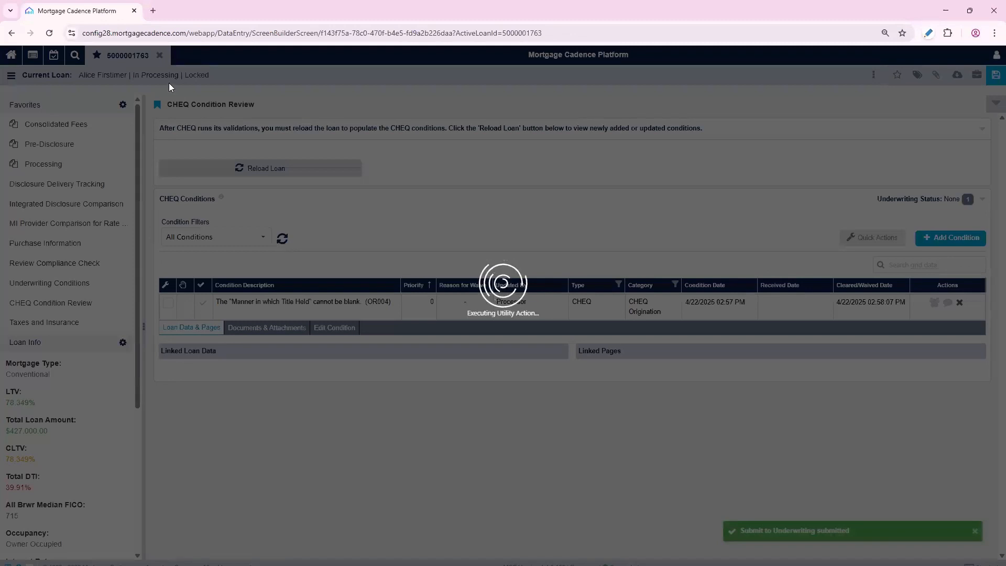